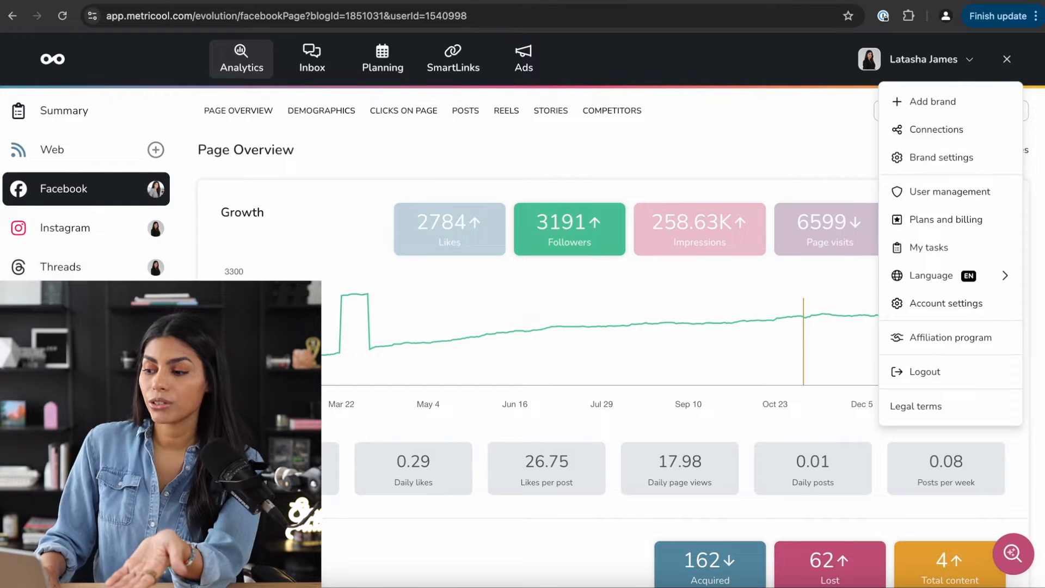
- Go to the Brand settings page through the account and settings menu
left_click(1008, 60)
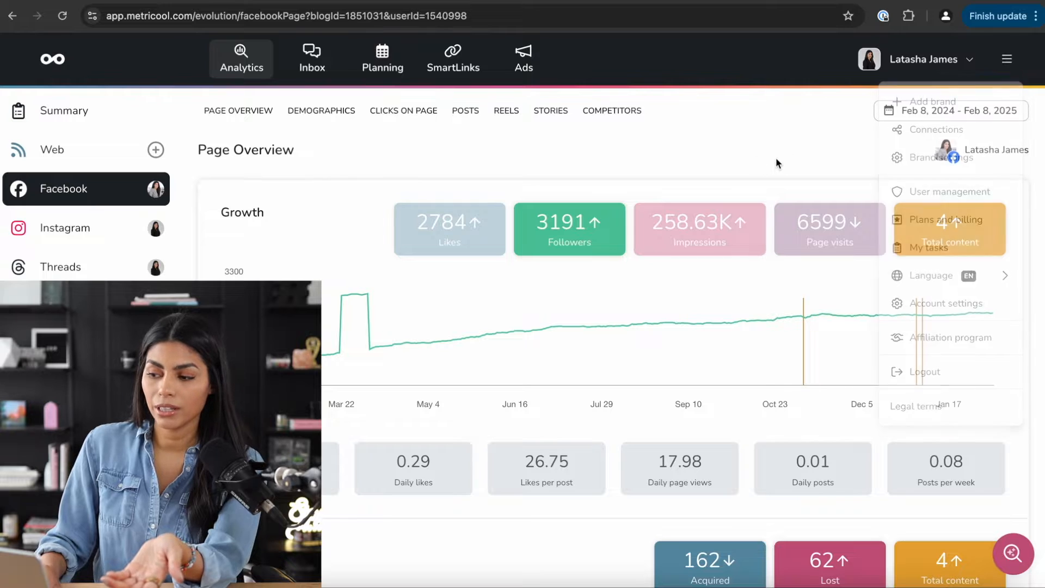
left_click(1008, 60)
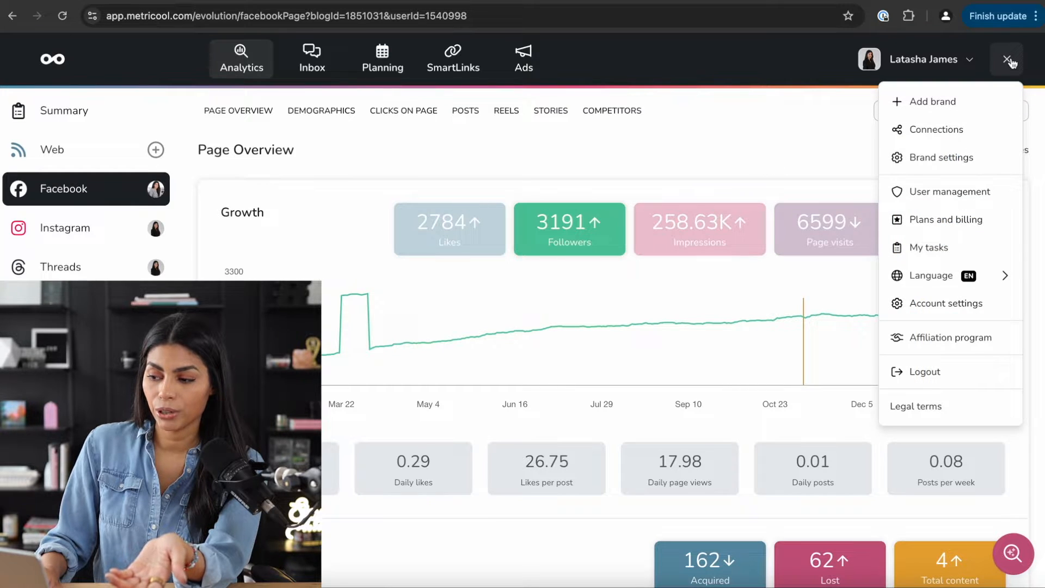
left_click(953, 161)
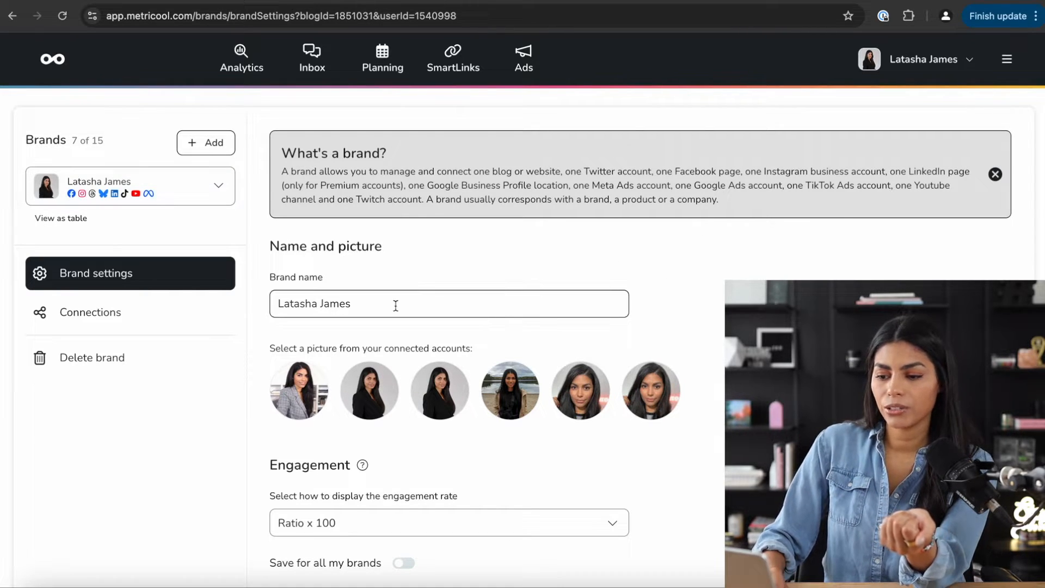
- Open the brand's Connections page and scroll through the linked and unlinked platforms
scroll(395, 306, "down", 2)
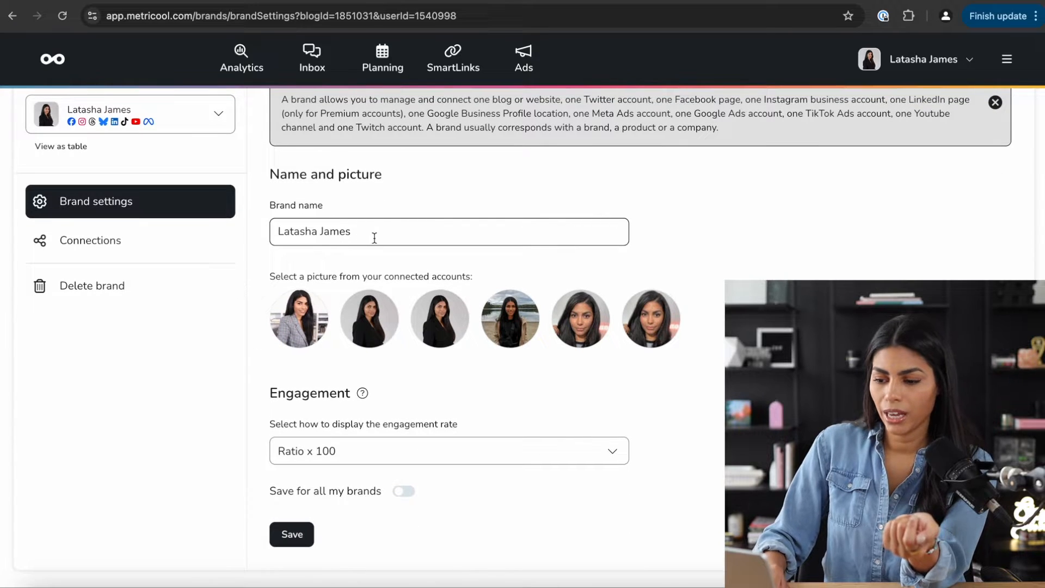
left_click(128, 242)
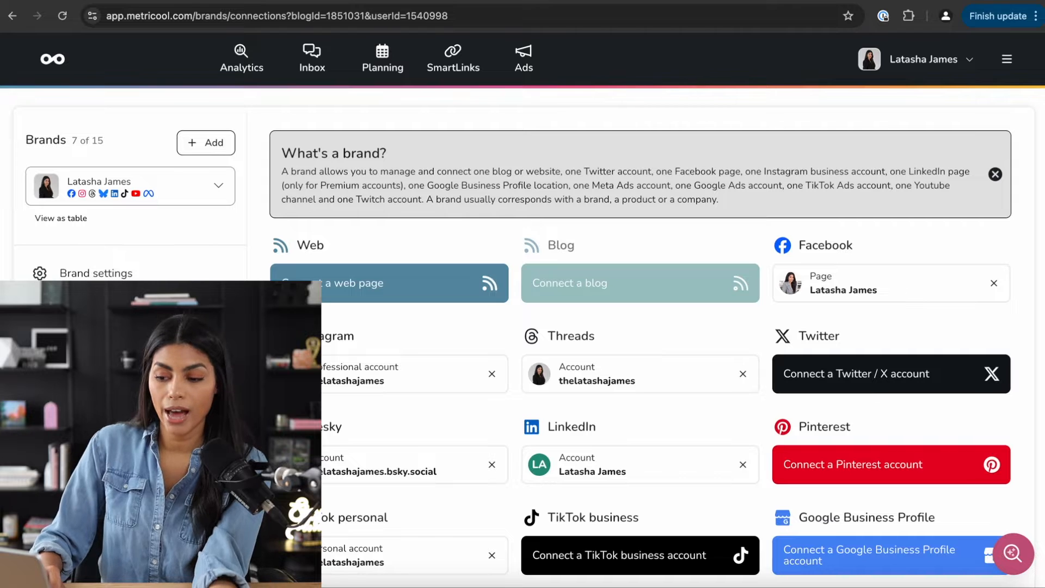
scroll(449, 341, "down", 2)
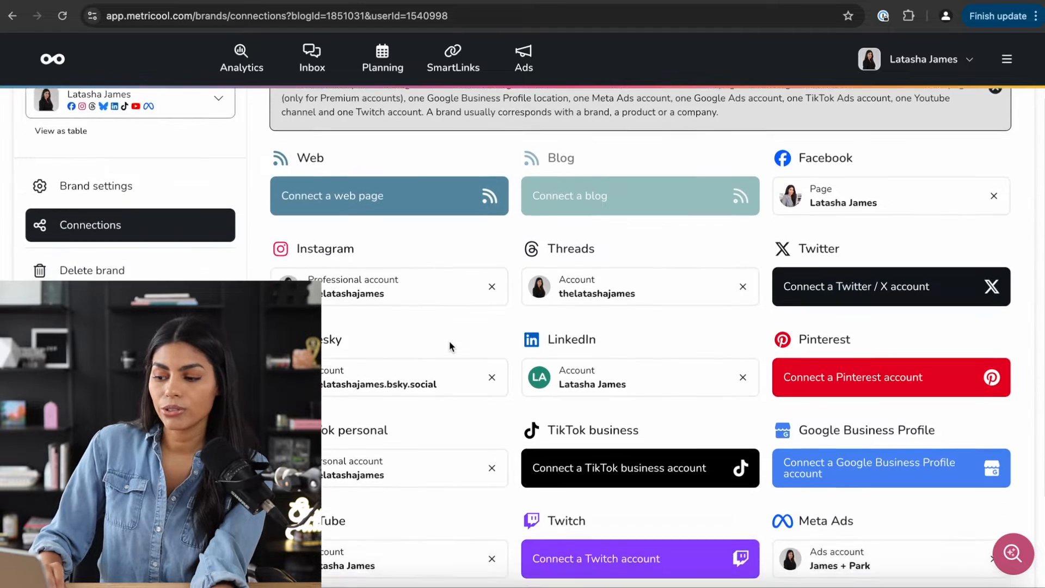
scroll(450, 346, "down", 3)
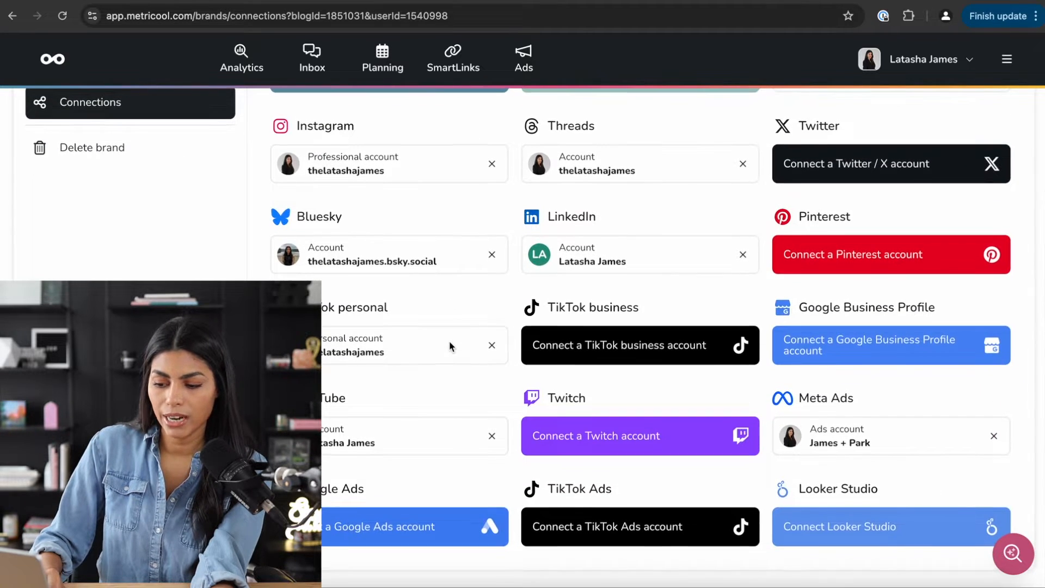
scroll(449, 341, "up", 3)
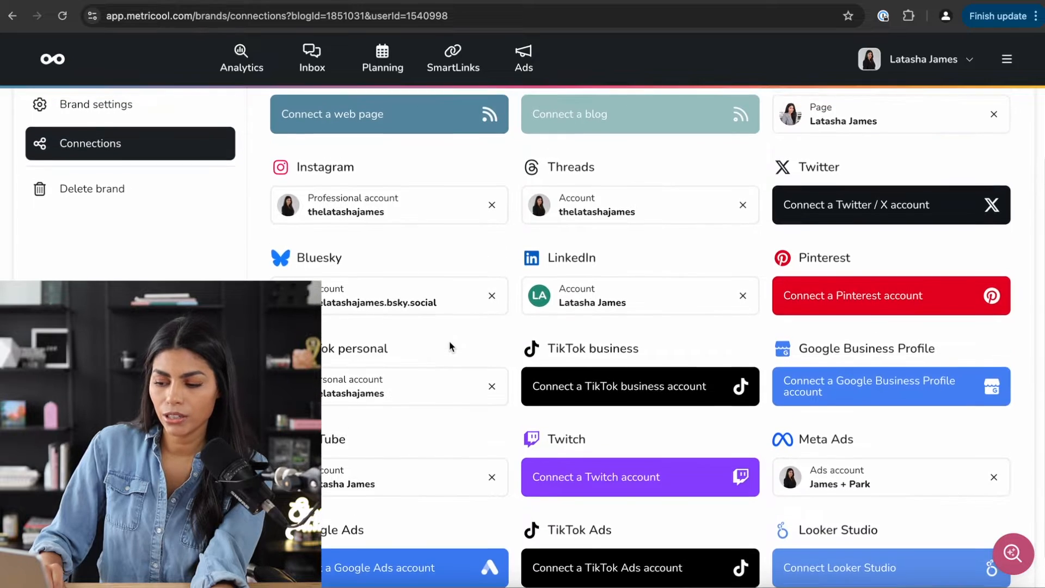
scroll(450, 347, "up", 2)
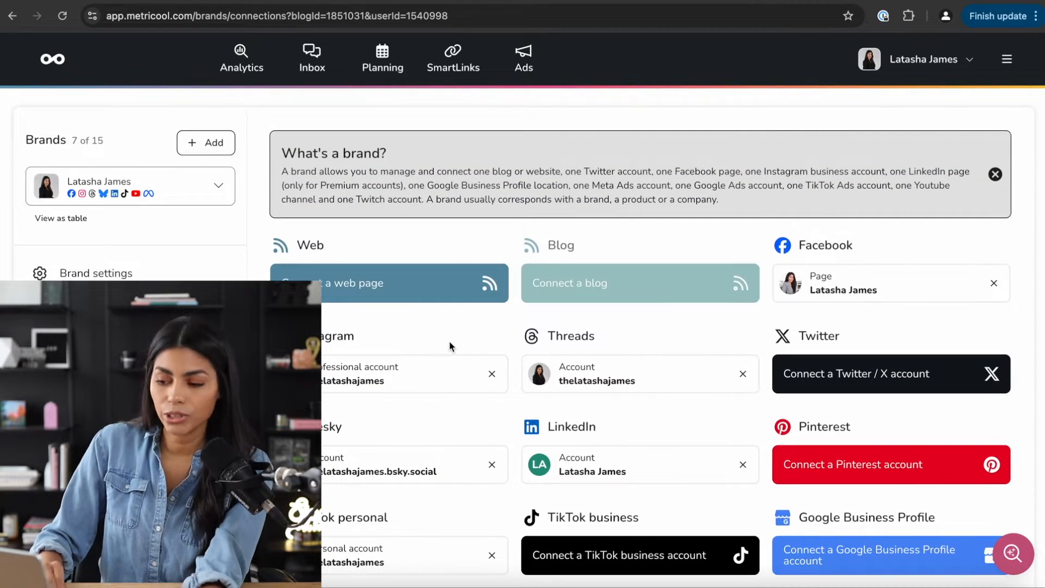
scroll(450, 346, "down", 4)
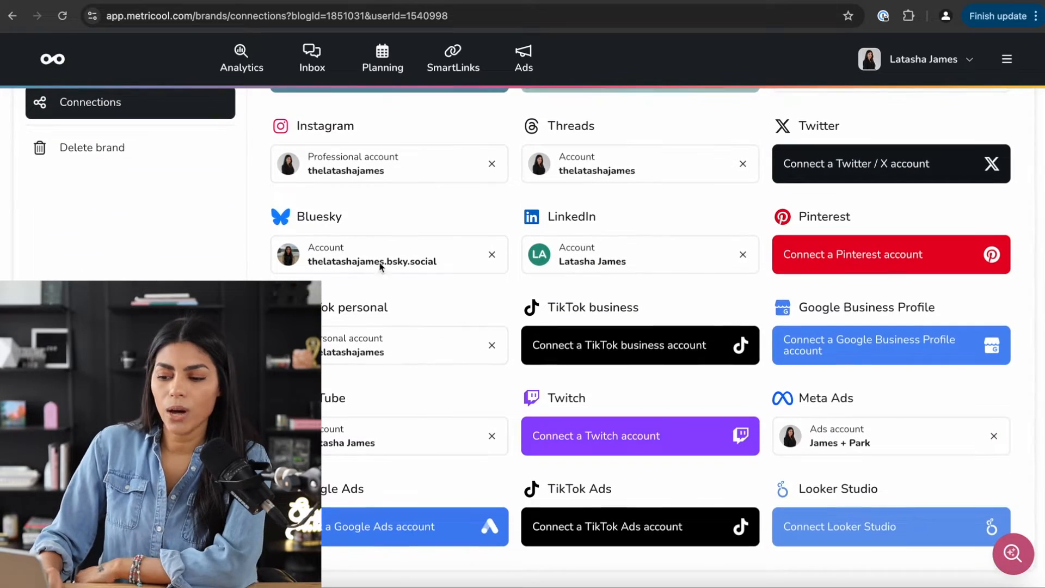
scroll(384, 195, "up", 3)
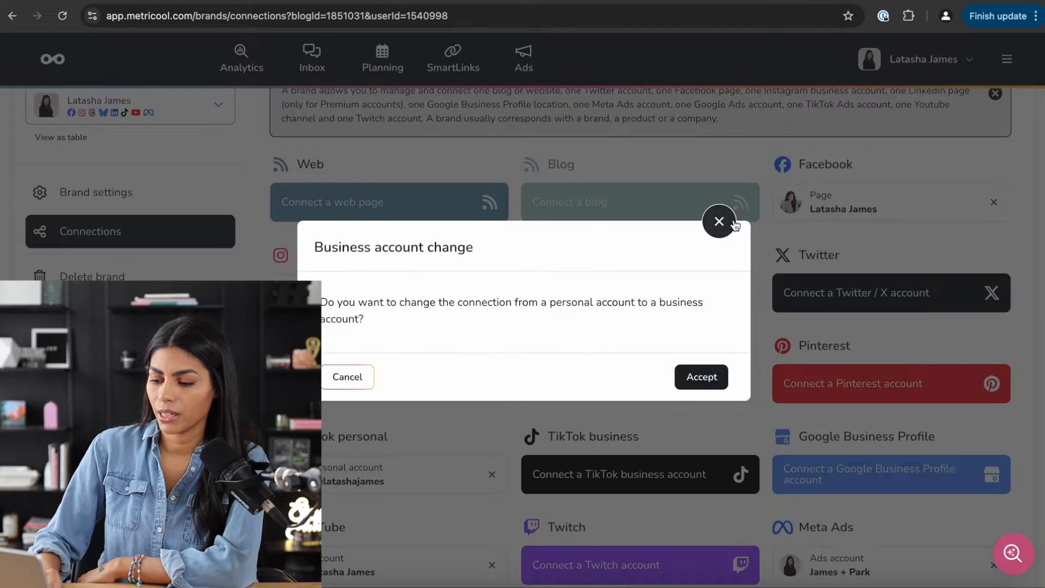
- Dismiss the business account prompt, then connect and authorize a Twitch account for the brand
left_click(719, 221)
scroll(604, 413, "down", 3)
left_click(596, 434)
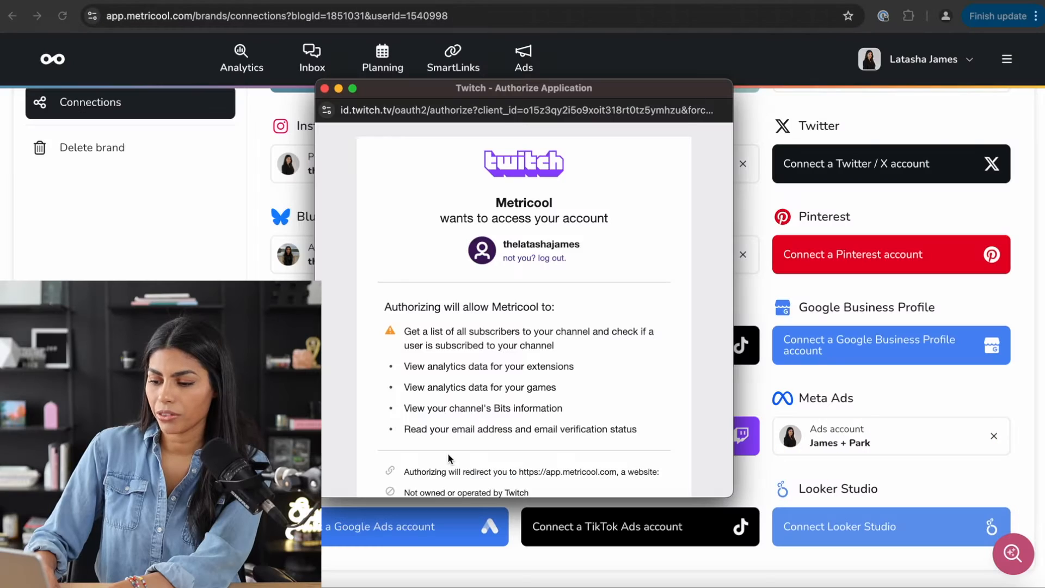
scroll(449, 459, "down", 5)
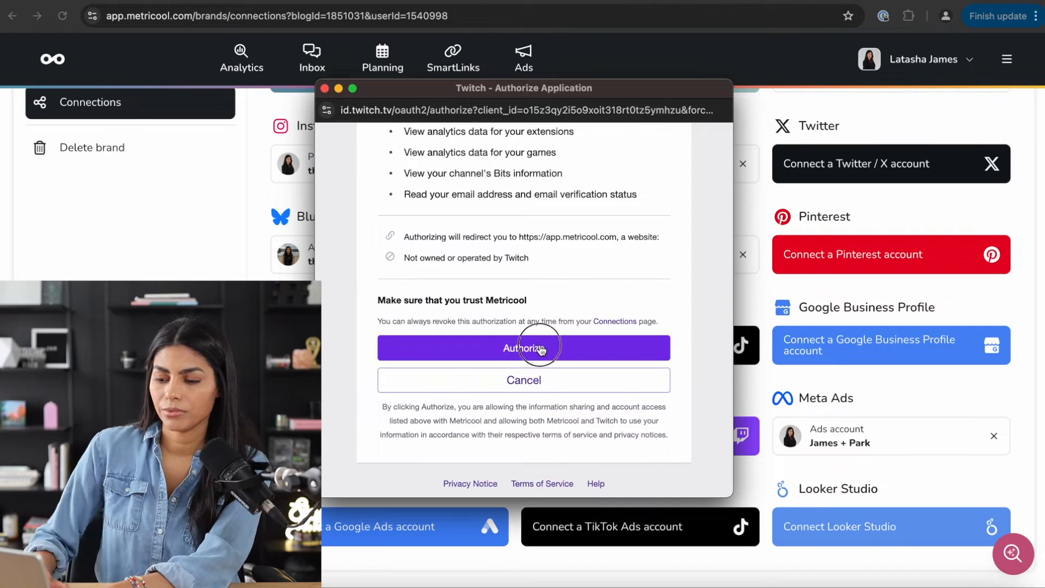
left_click(540, 347)
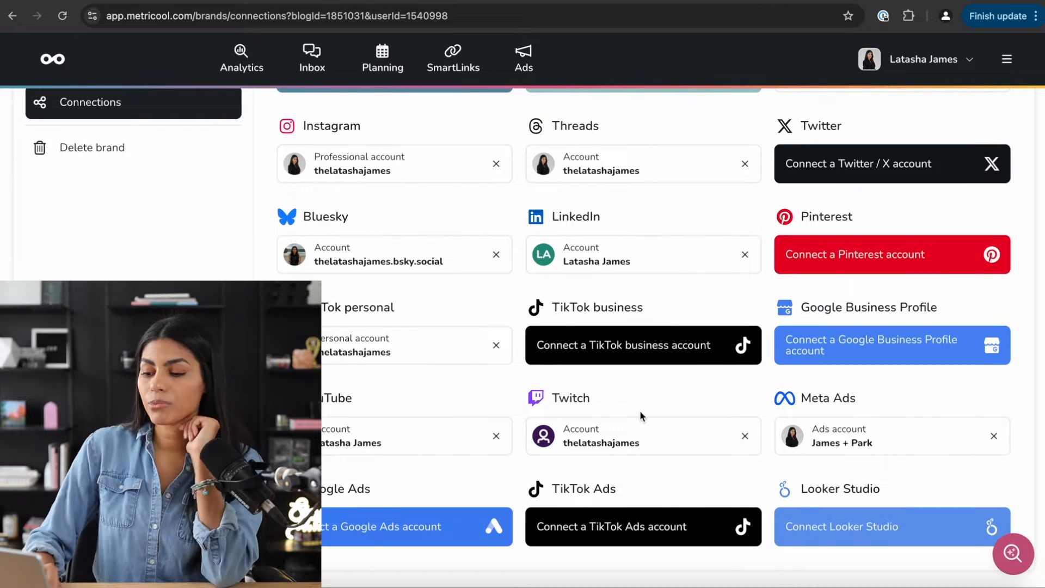
scroll(639, 410, "up", 5)
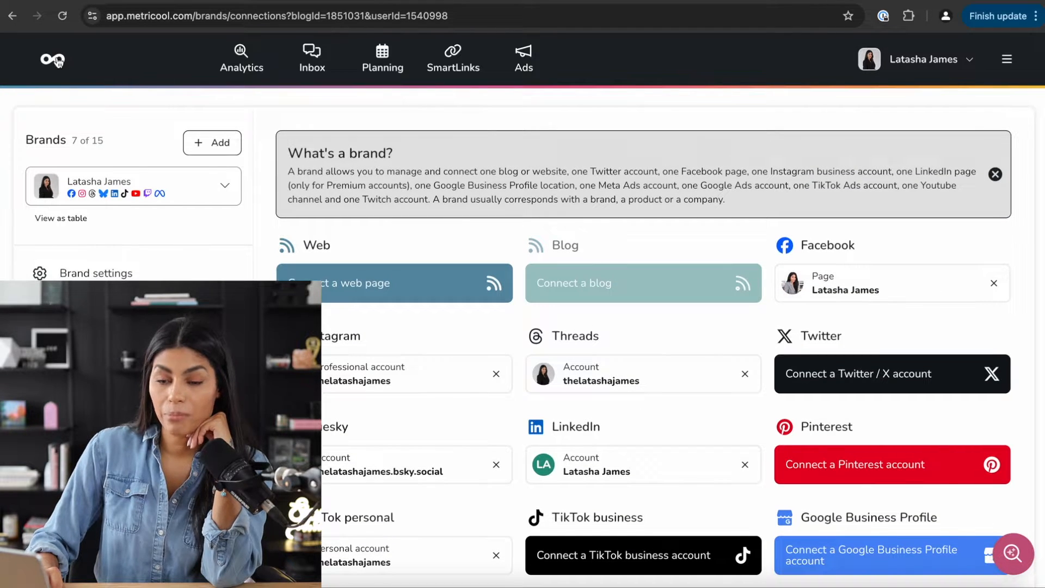
- Review the Facebook page stats on the Analytics dashboard, then switch to Instagram analytics
left_click(52, 63)
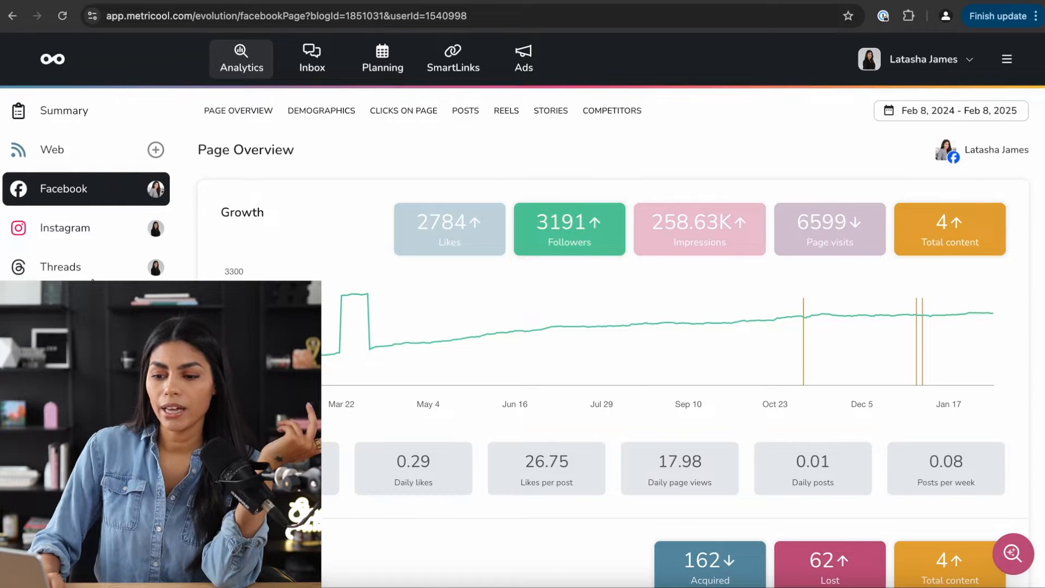
scroll(191, 232, "down", 10)
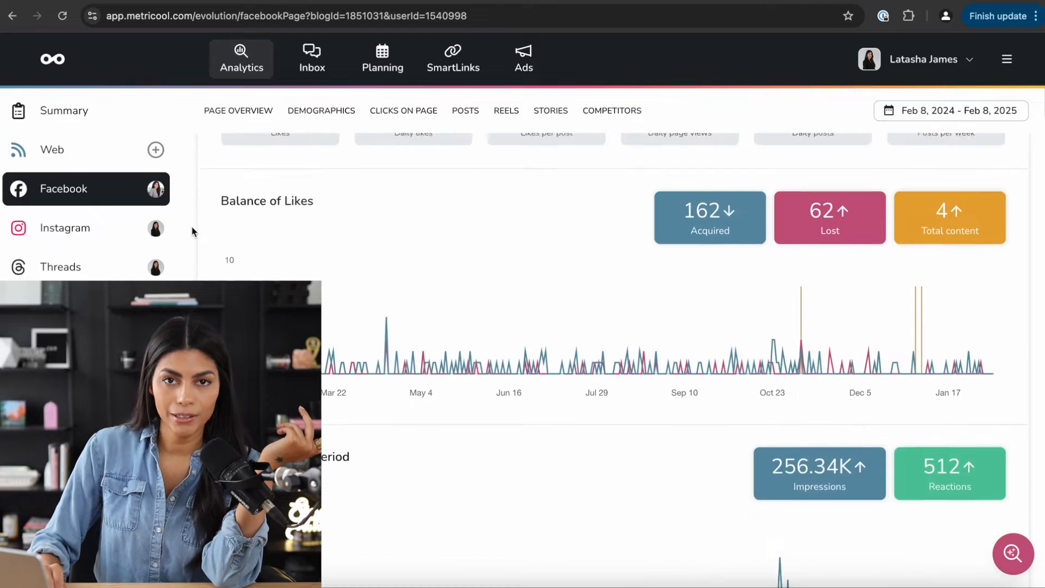
scroll(192, 231, "down", 15)
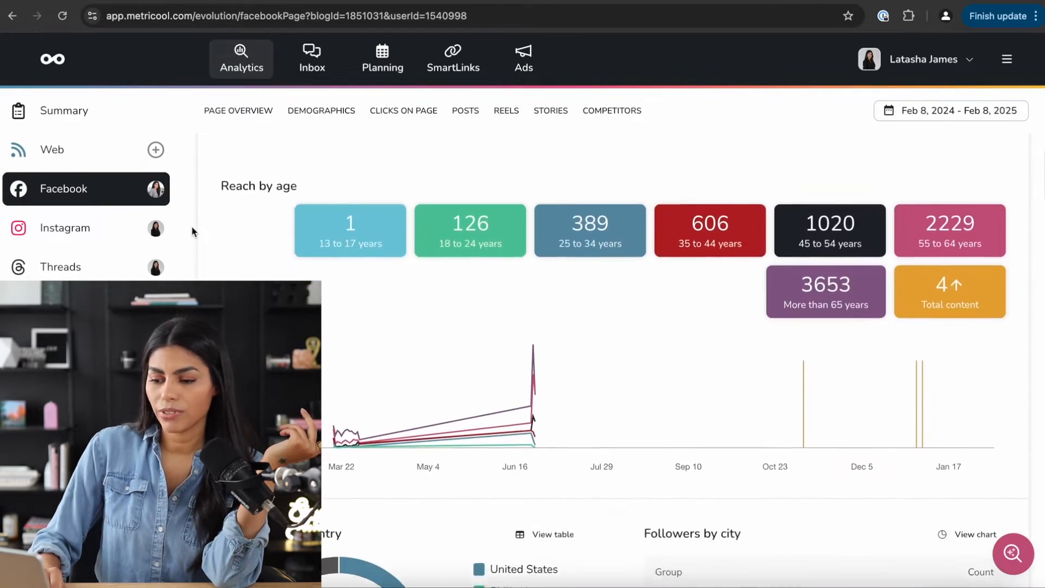
scroll(191, 231, "up", 20)
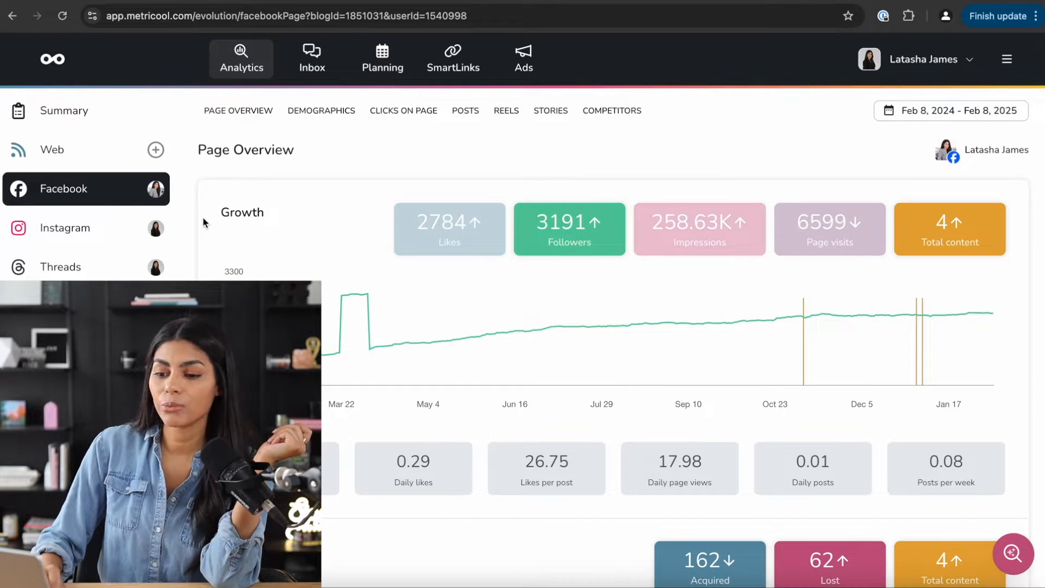
scroll(204, 222, "down", 7)
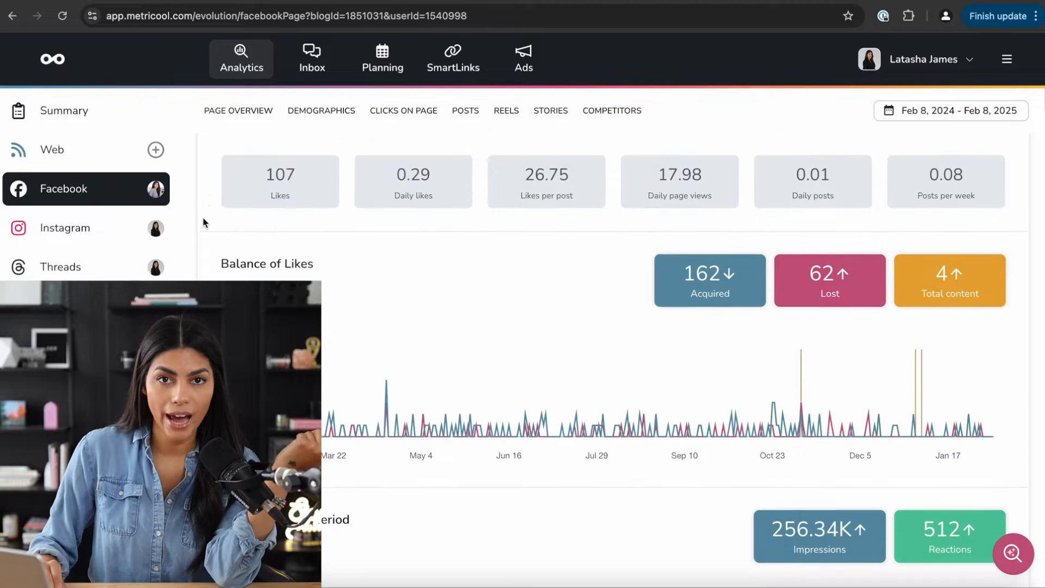
scroll(203, 219, "down", 5)
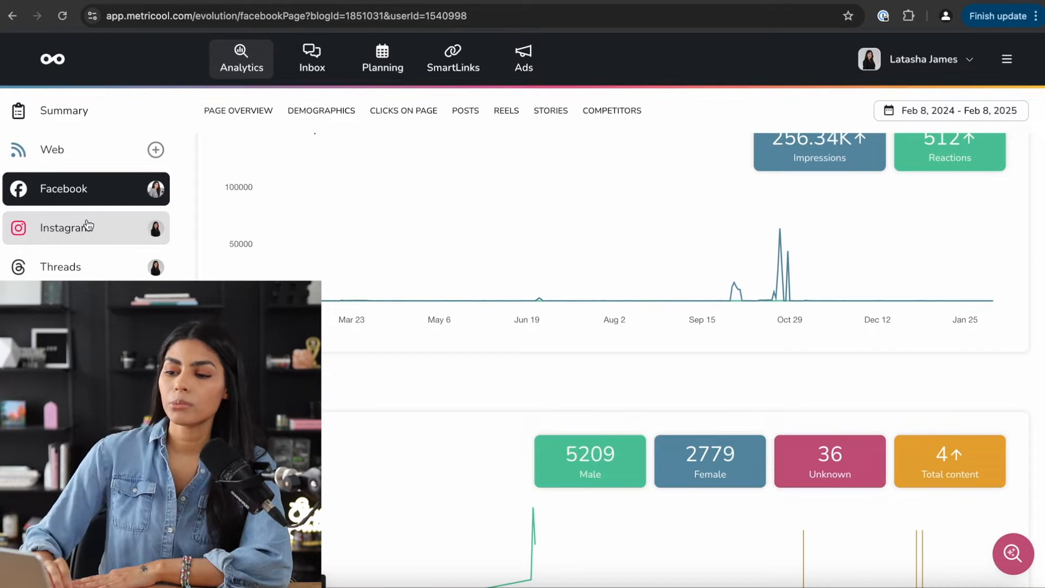
scroll(183, 235, "up", 10)
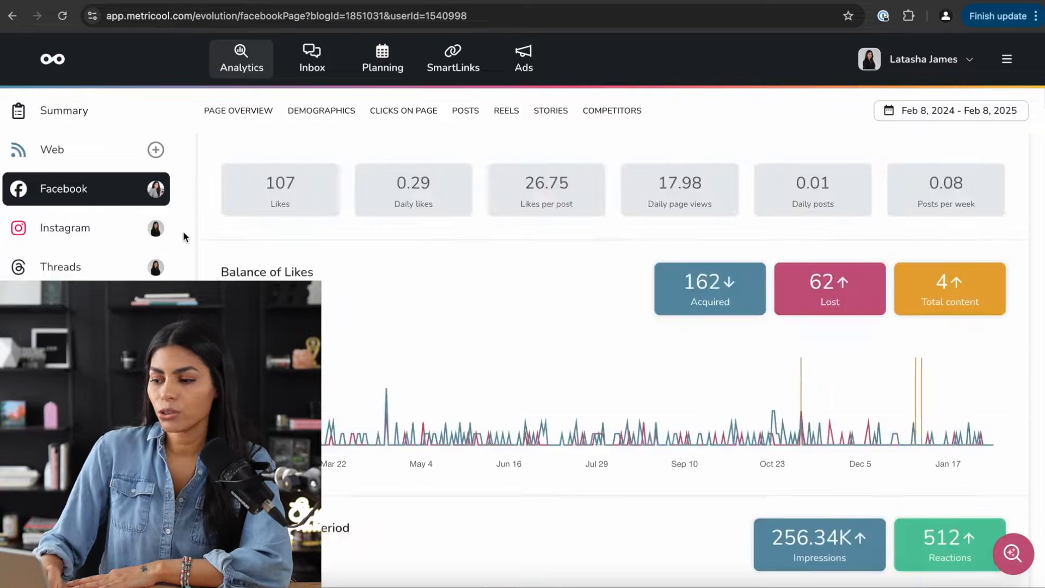
scroll(183, 234, "down", 7)
scroll(183, 234, "down", 20)
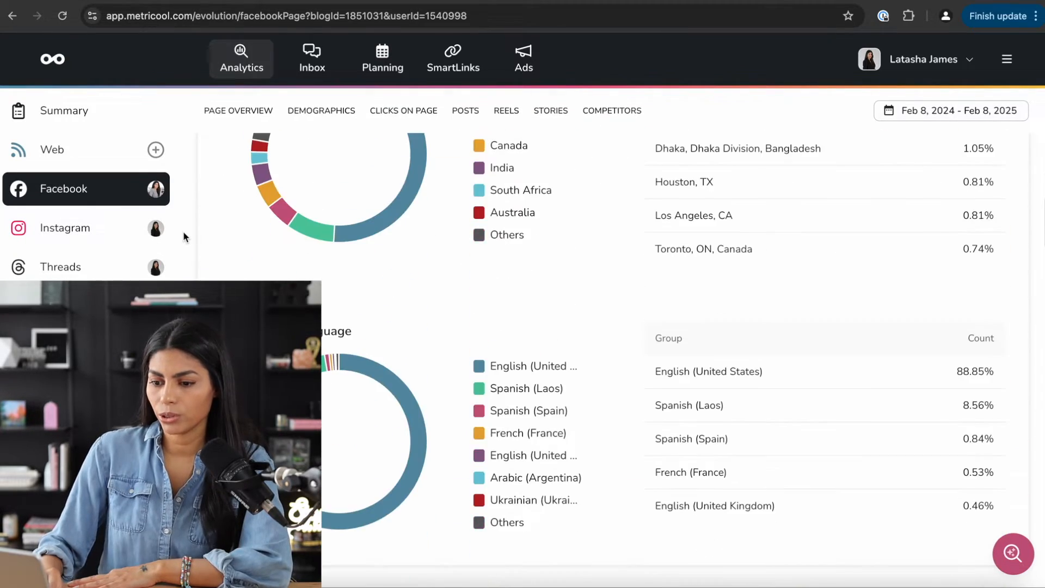
scroll(183, 231, "up", 20)
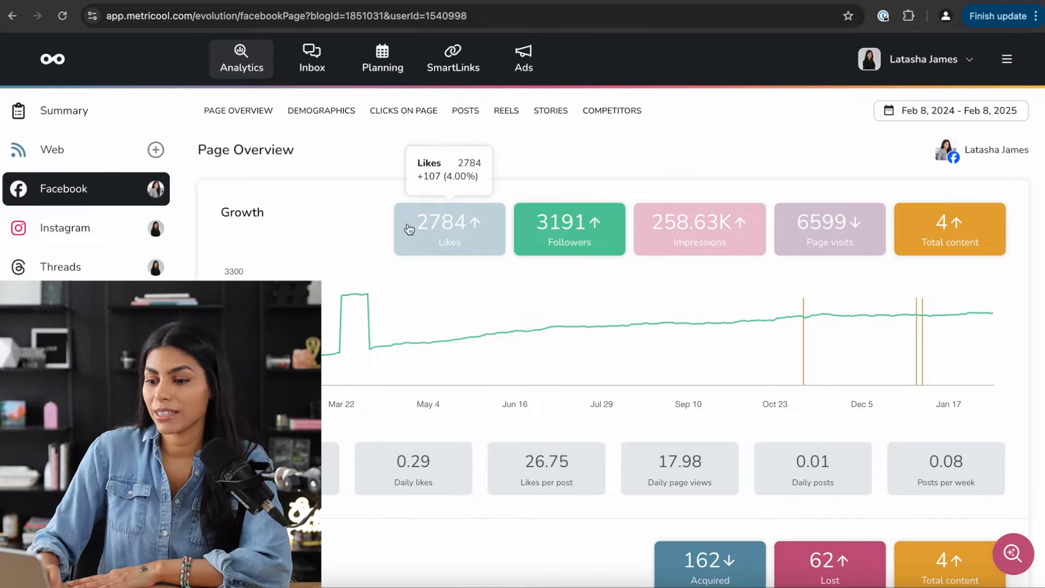
left_click(75, 240)
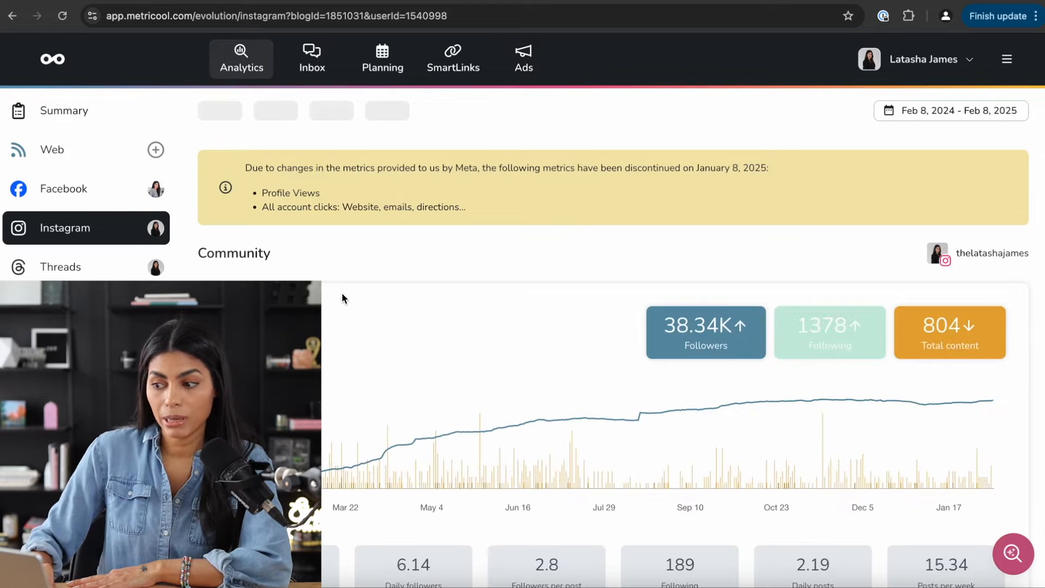
scroll(342, 293, "down", 3)
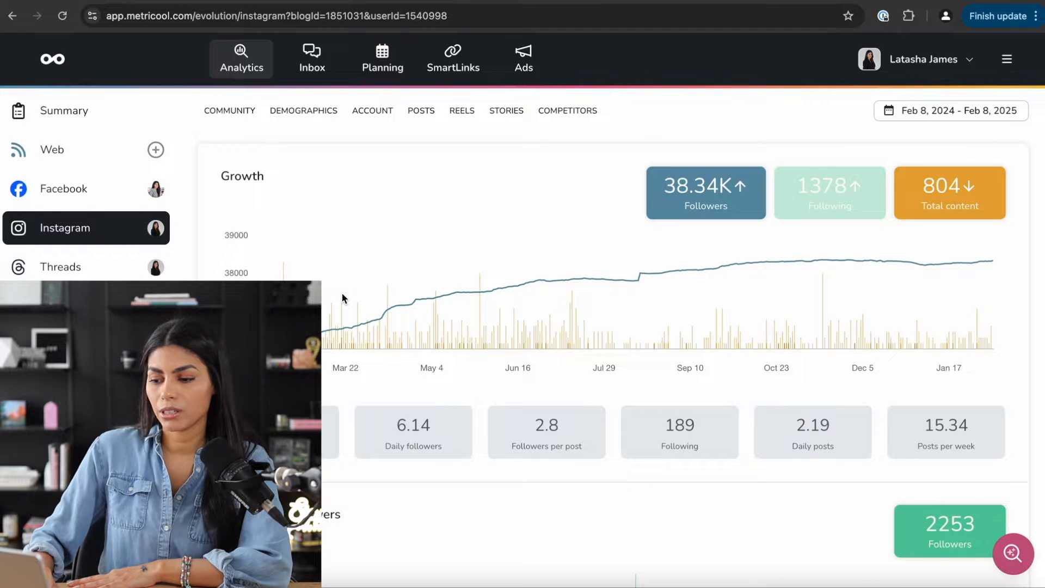
scroll(342, 293, "down", 15)
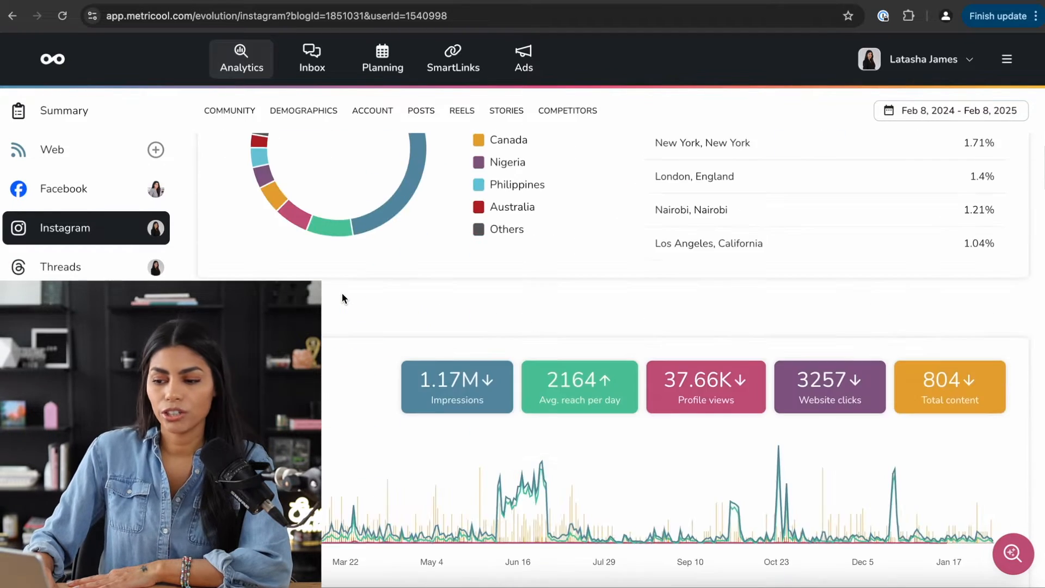
scroll(342, 294, "down", 20)
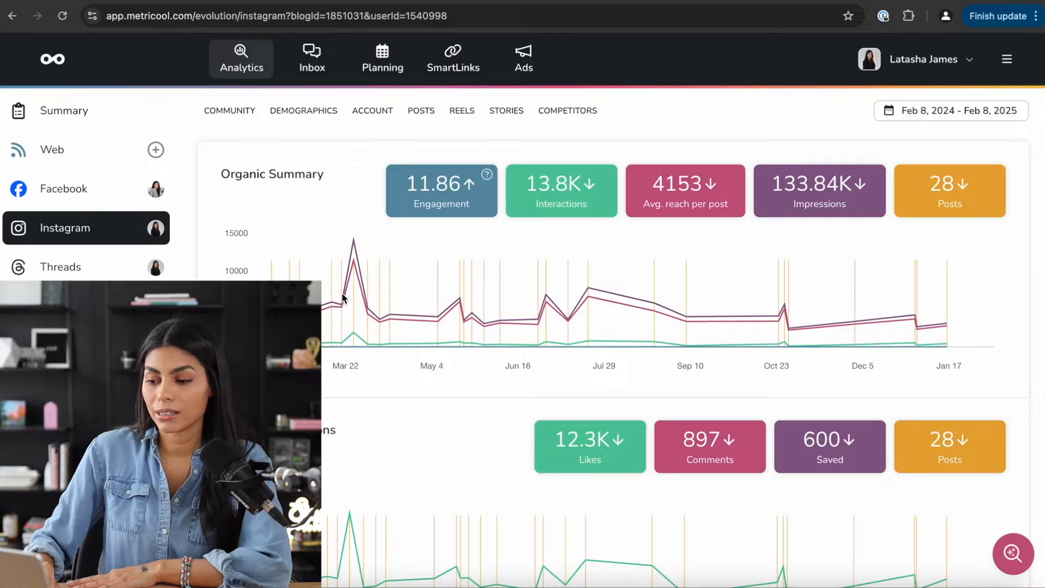
scroll(342, 297, "down", 20)
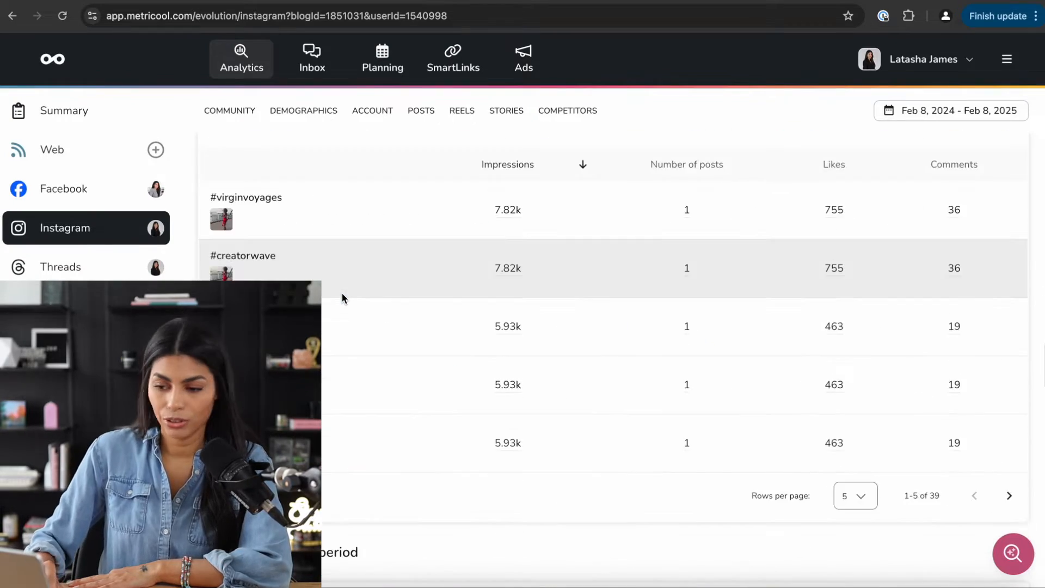
scroll(342, 293, "up", 20)
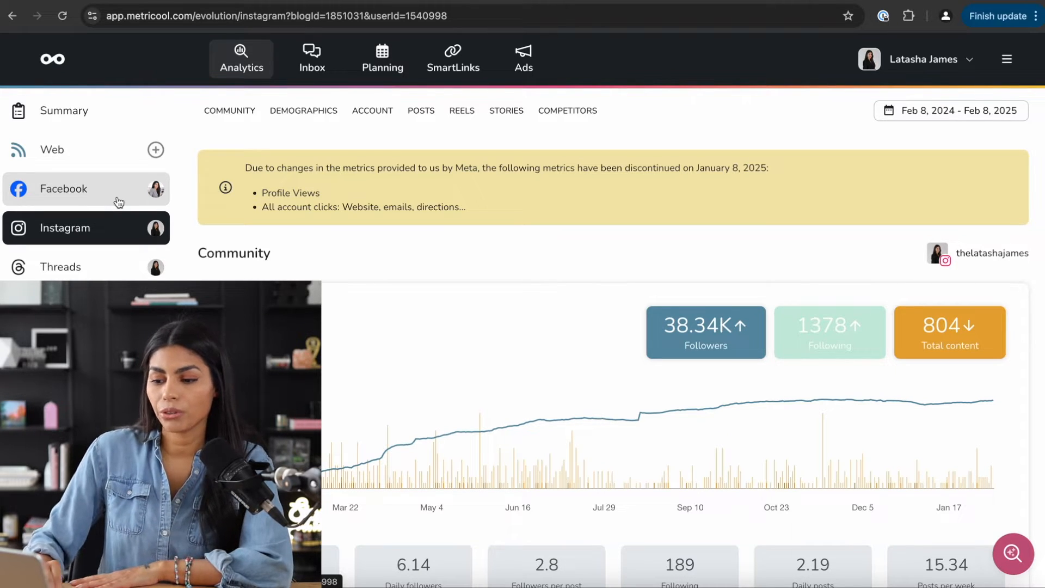
scroll(343, 380, "down", 5)
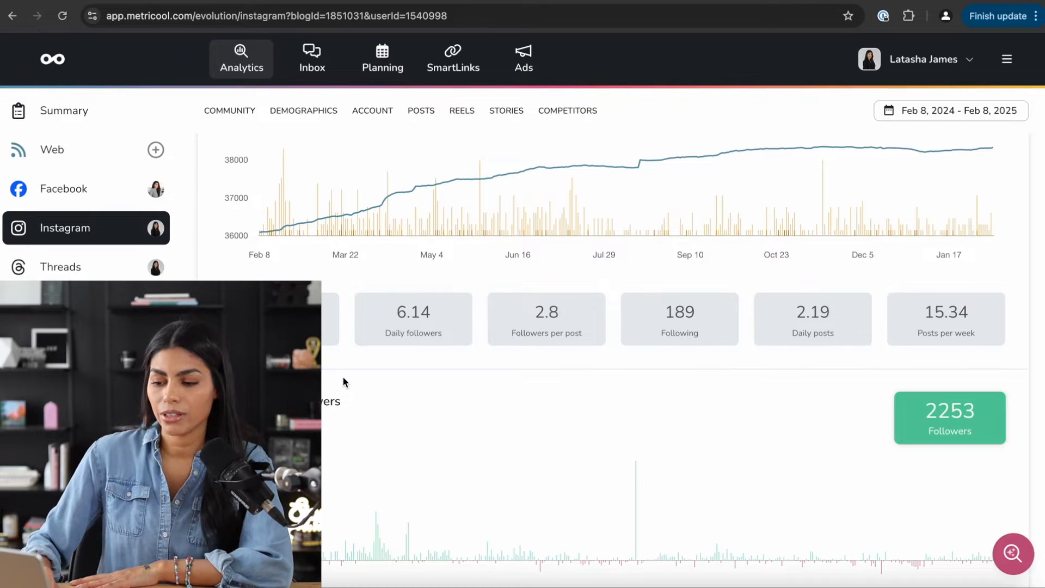
scroll(343, 376, "down", 15)
scroll(342, 374, "down", 20)
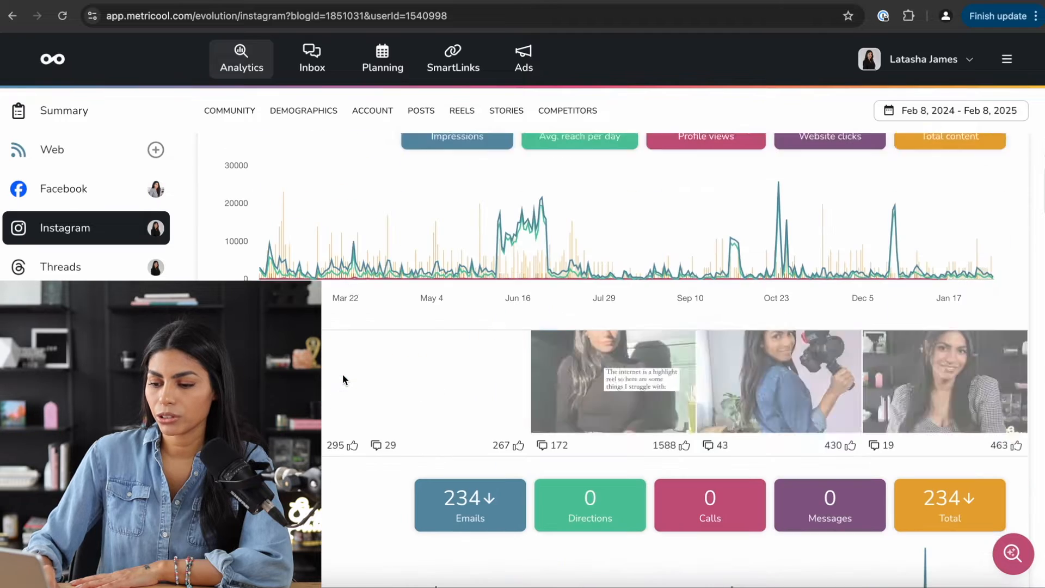
scroll(341, 374, "down", 12)
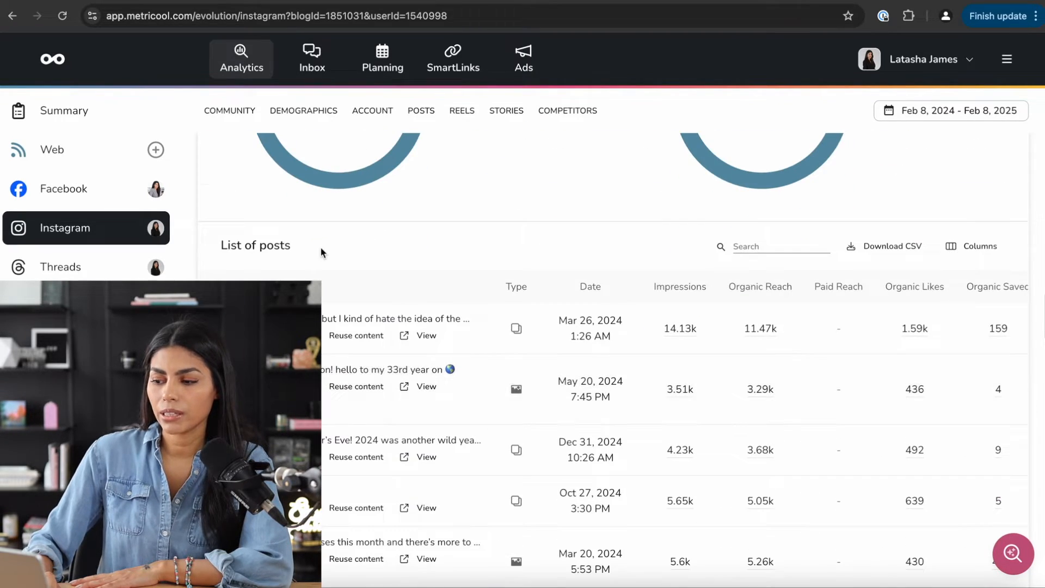
scroll(321, 248, "down", 2)
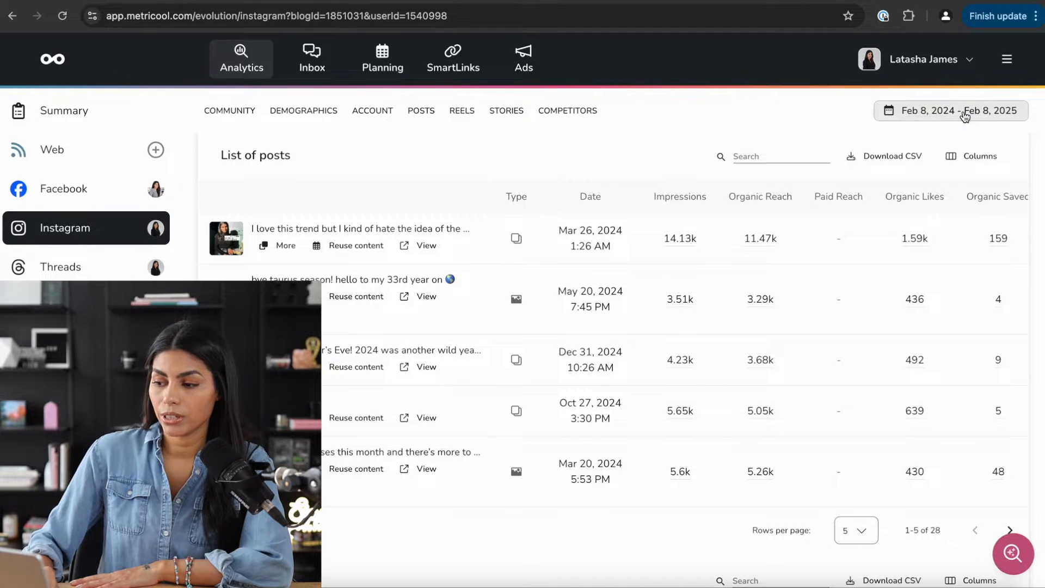
- Limit the Instagram analytics to the last week and look over the results
left_click(965, 114)
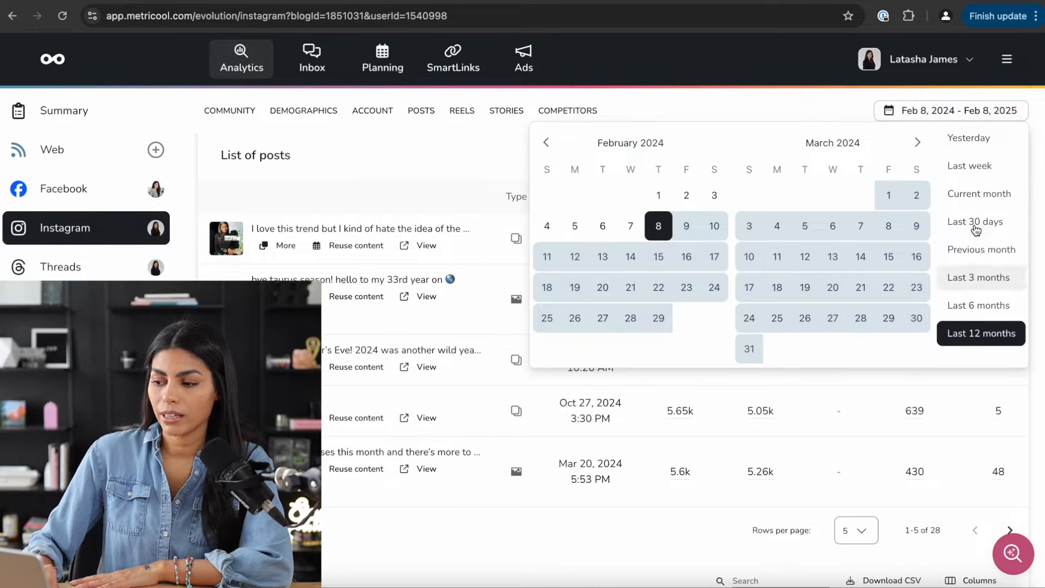
left_click(974, 166)
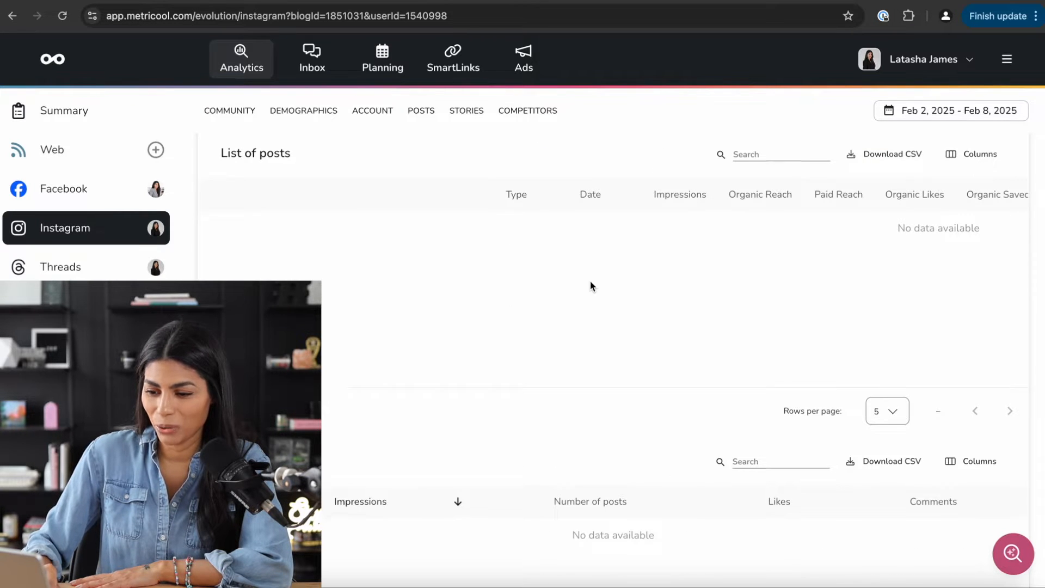
scroll(590, 280, "down", 5)
scroll(590, 279, "up", 3)
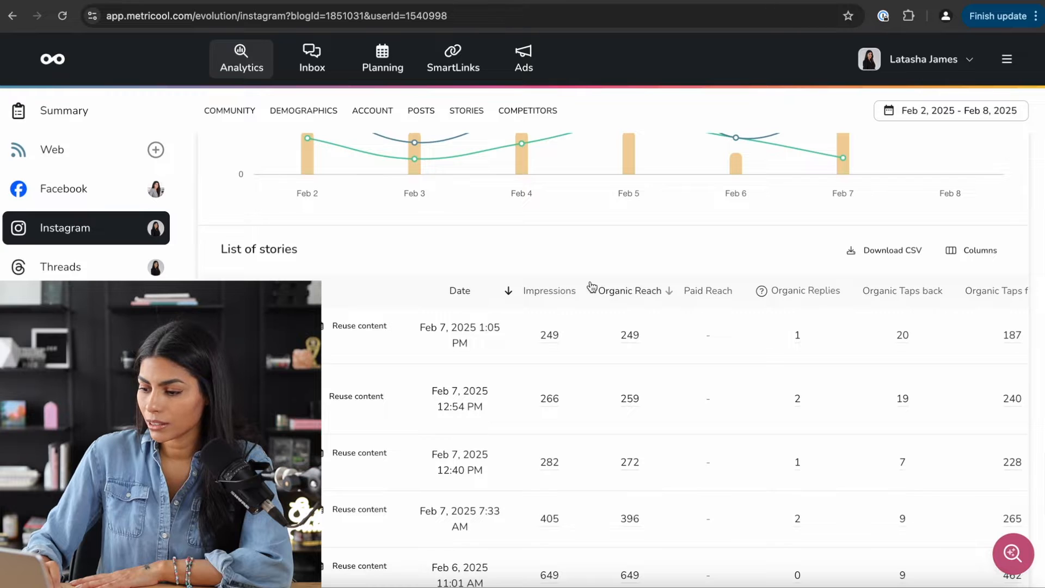
scroll(592, 286, "up", 1)
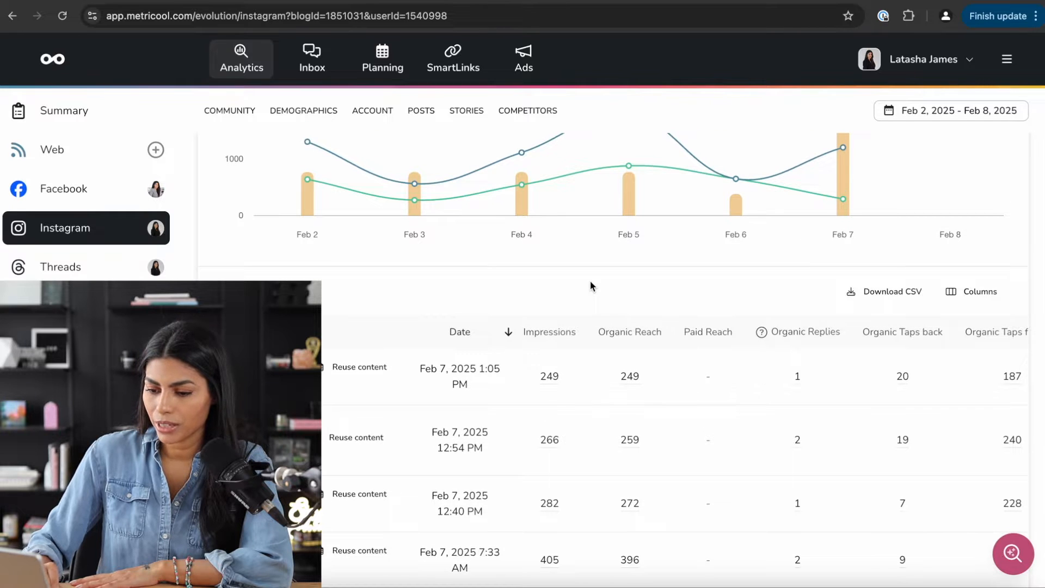
scroll(590, 283, "down", 1)
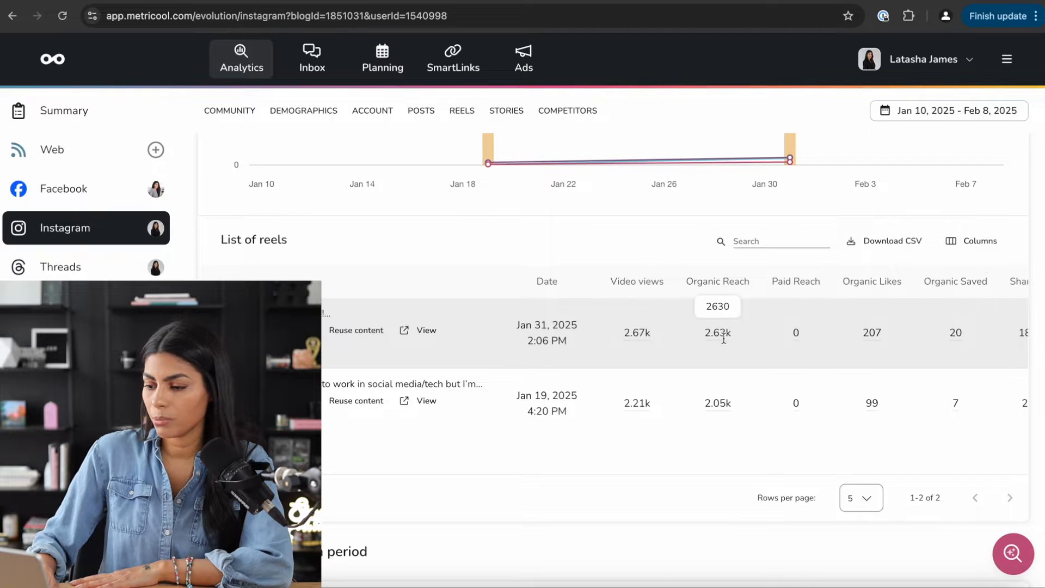
- Browse the stories and reels, then scroll down to the Competitors list
scroll(803, 337, "right", 5)
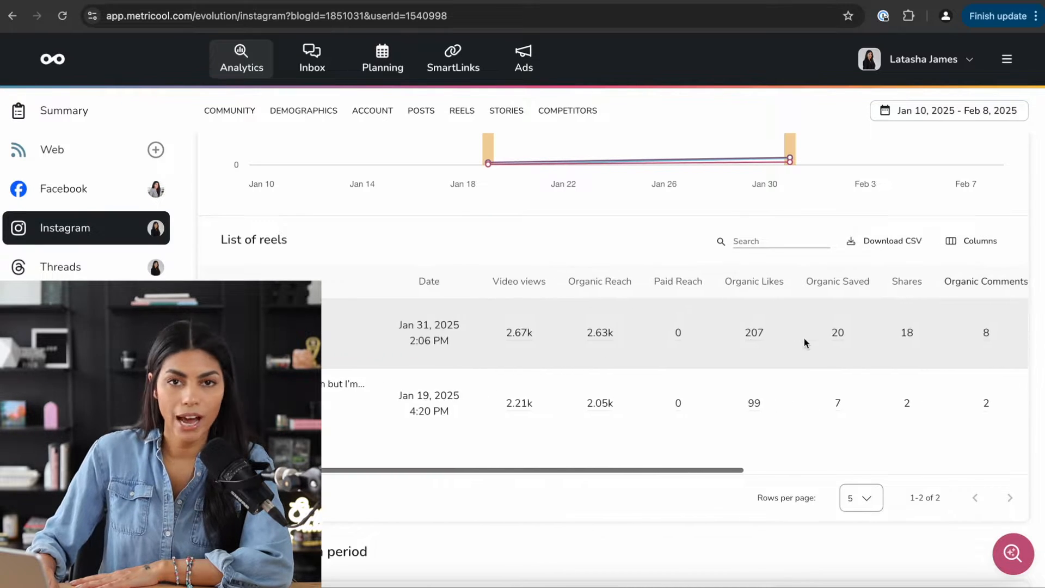
scroll(661, 337, "right", 3)
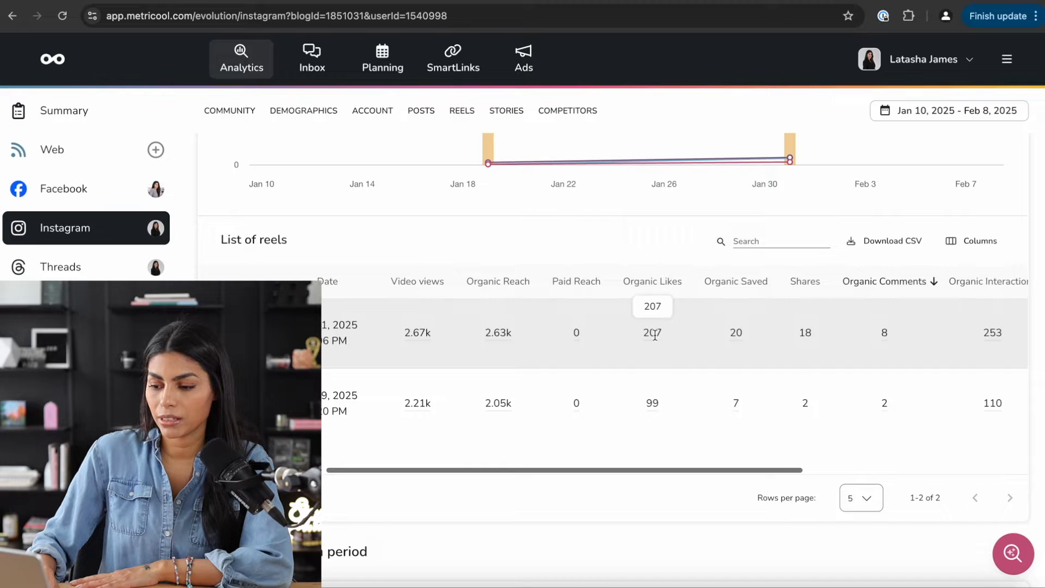
scroll(675, 336, "right", 4)
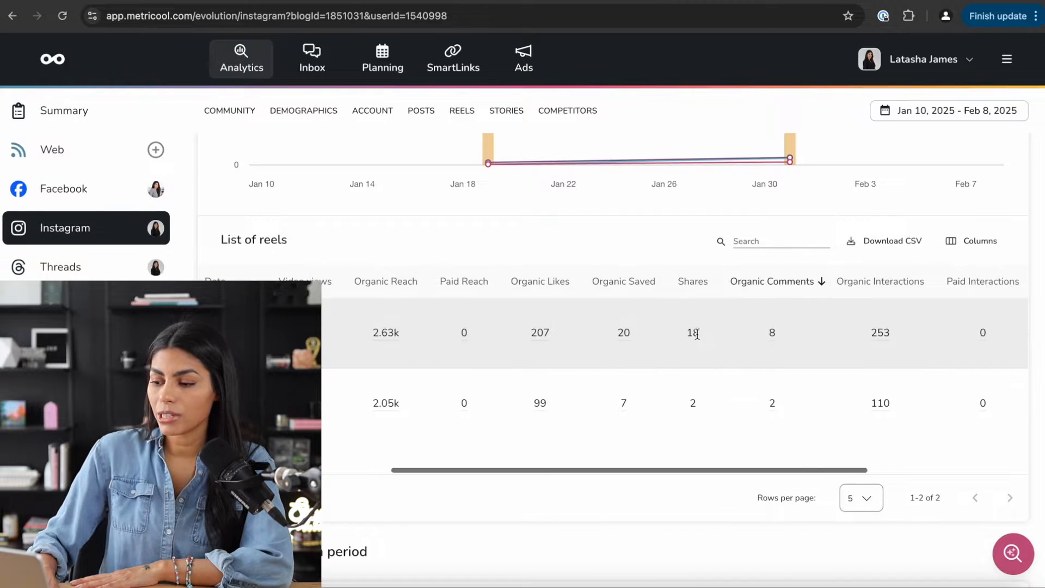
scroll(765, 335, "right", 4)
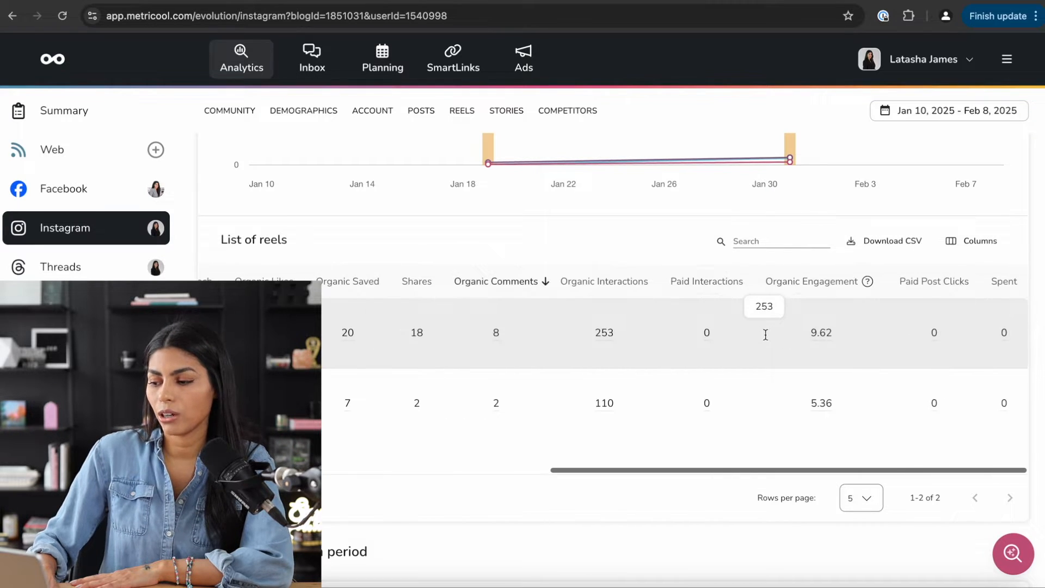
scroll(827, 333, "left", 12)
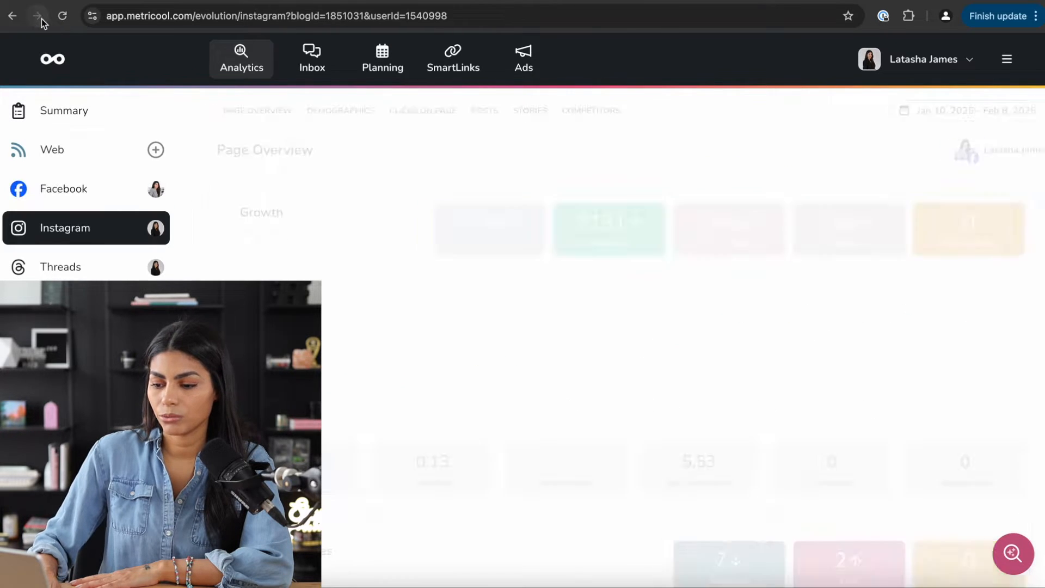
scroll(519, 330, "down", 15)
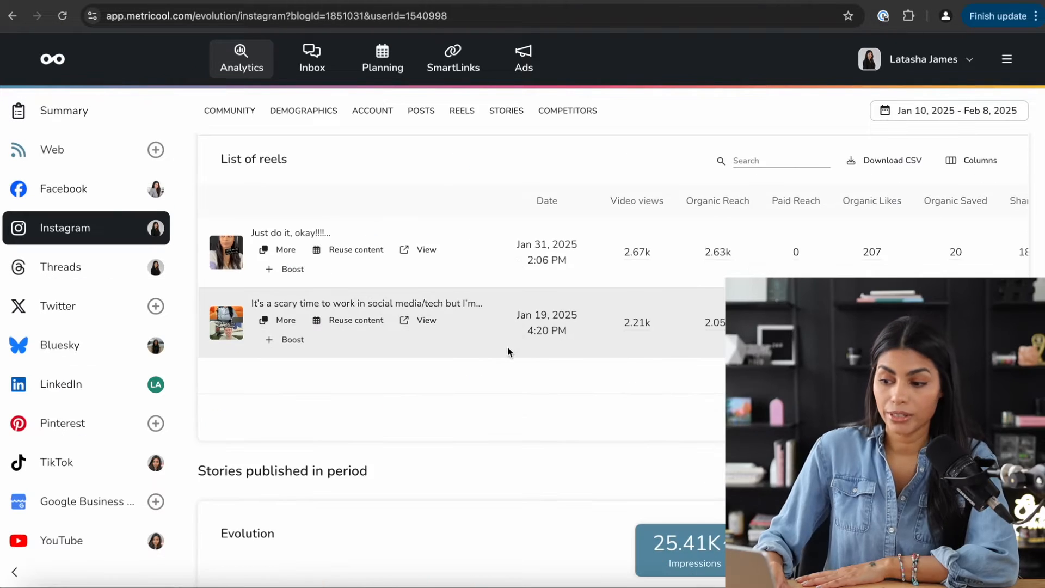
scroll(507, 351, "down", 15)
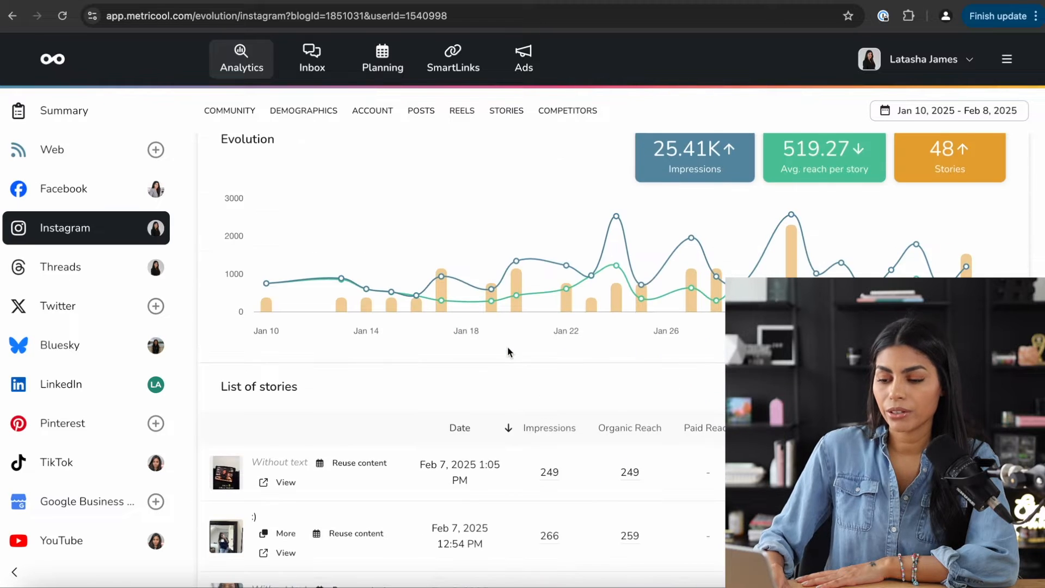
scroll(507, 349, "down", 1)
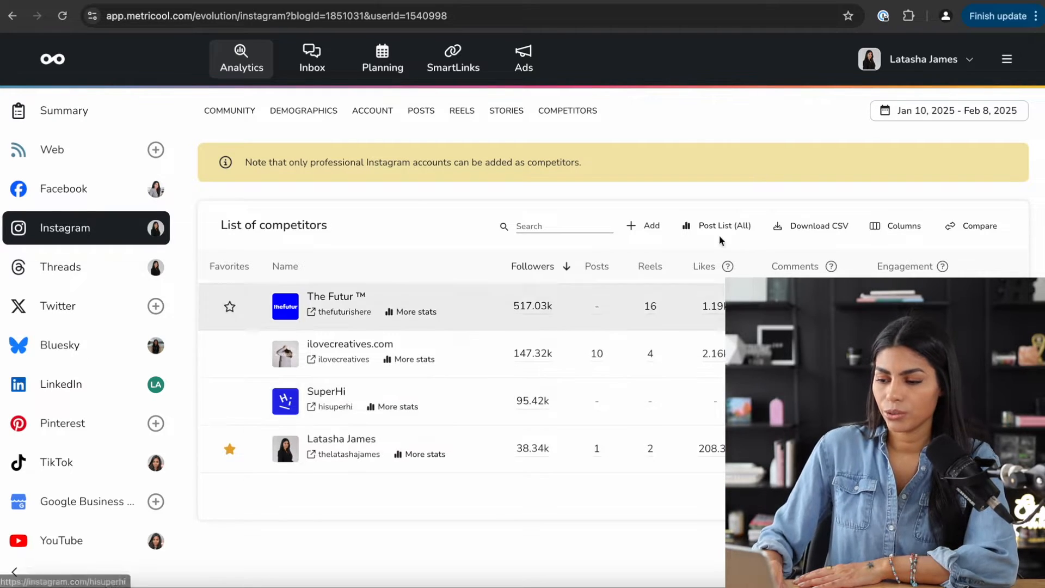
scroll(529, 251, "up", 1)
left_click(644, 262)
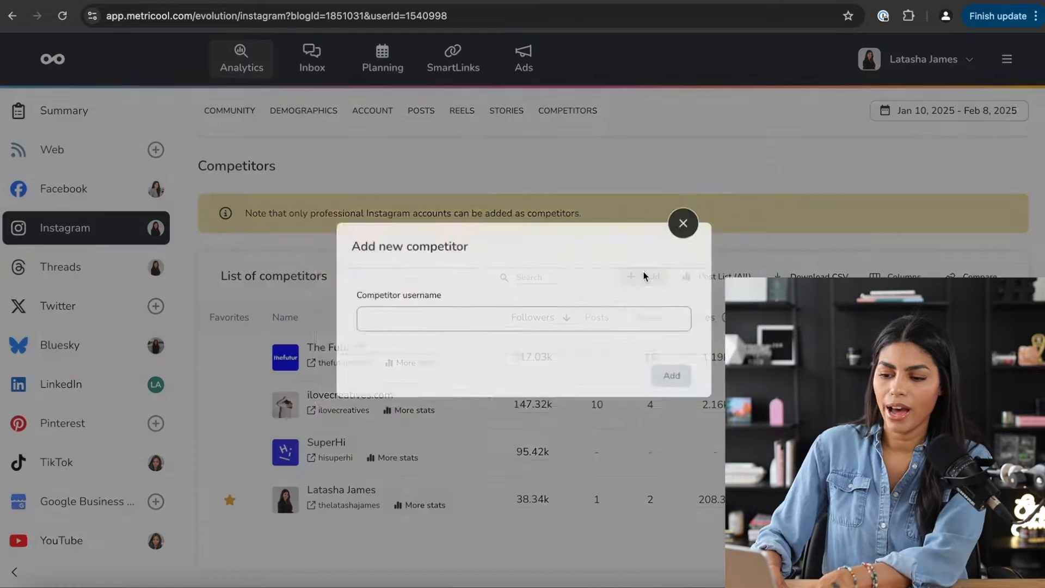
left_click(450, 317)
type("@")
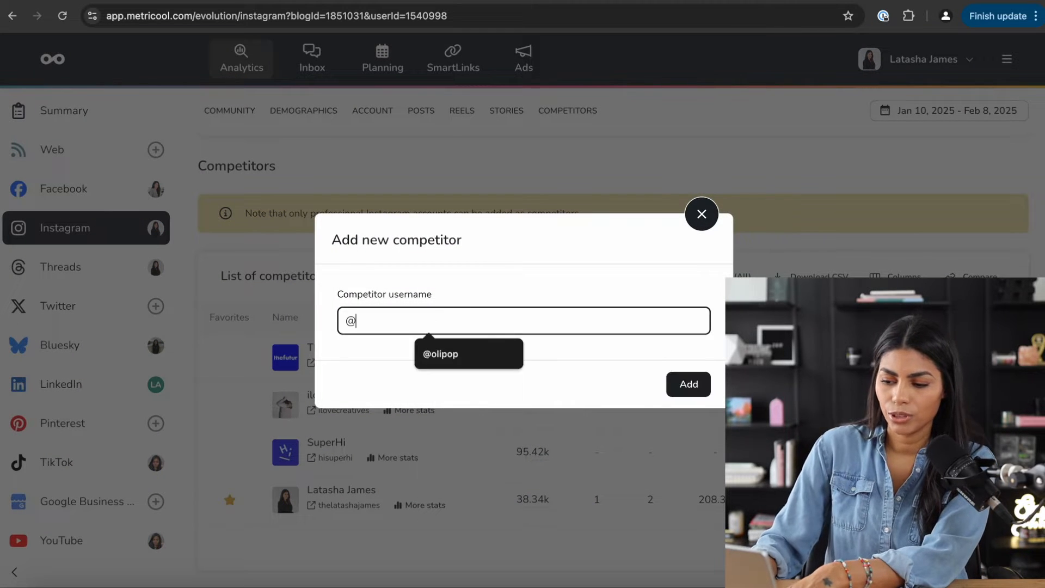
type("olipop")
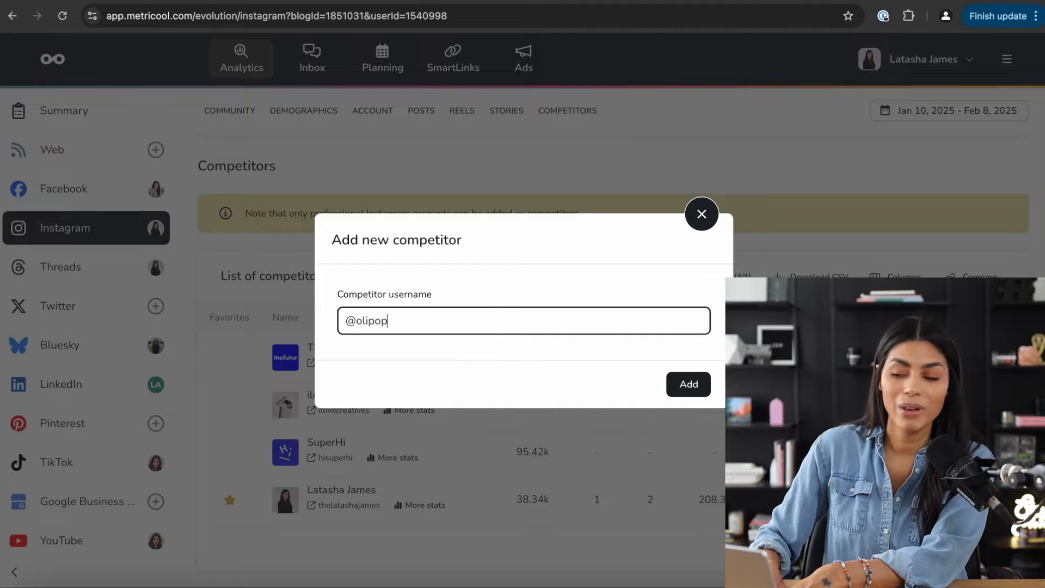
left_click(687, 390)
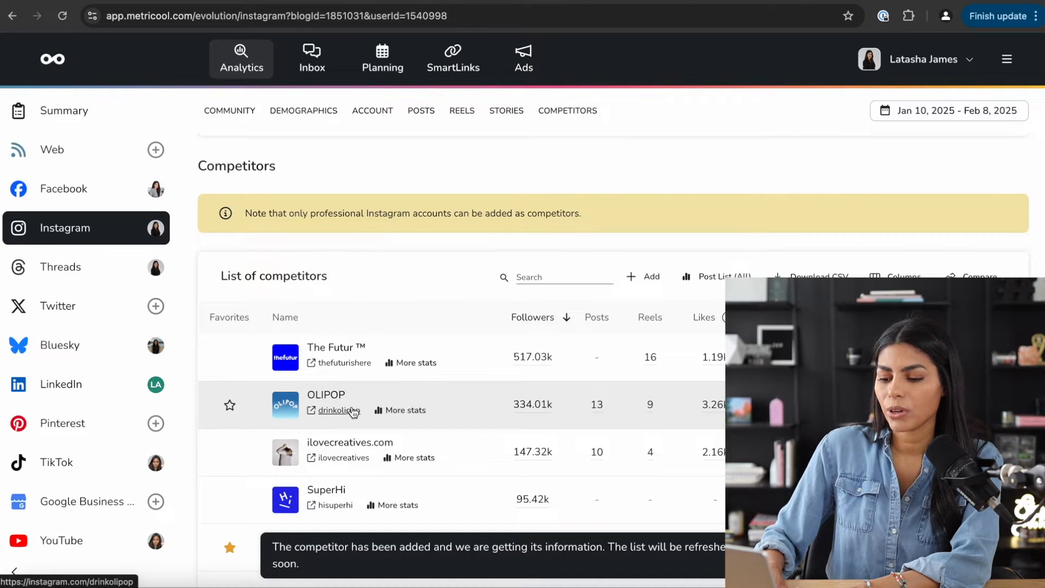
scroll(483, 426, "down", 1)
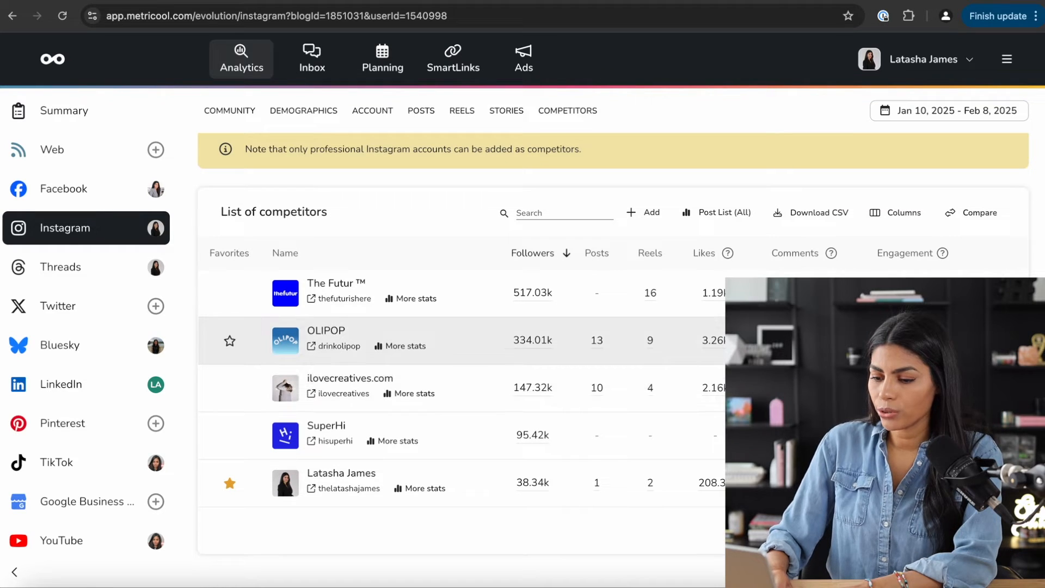
- Review the detailed competitor stats for The Futur and then for OLIPOP
left_click(420, 298)
scroll(424, 300, "down", 5)
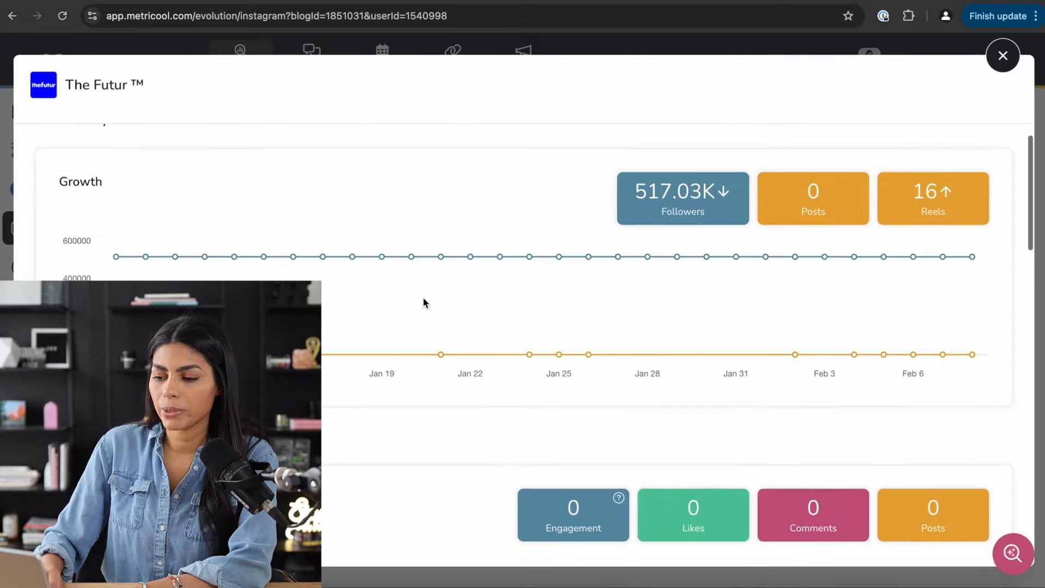
scroll(423, 298, "down", 4)
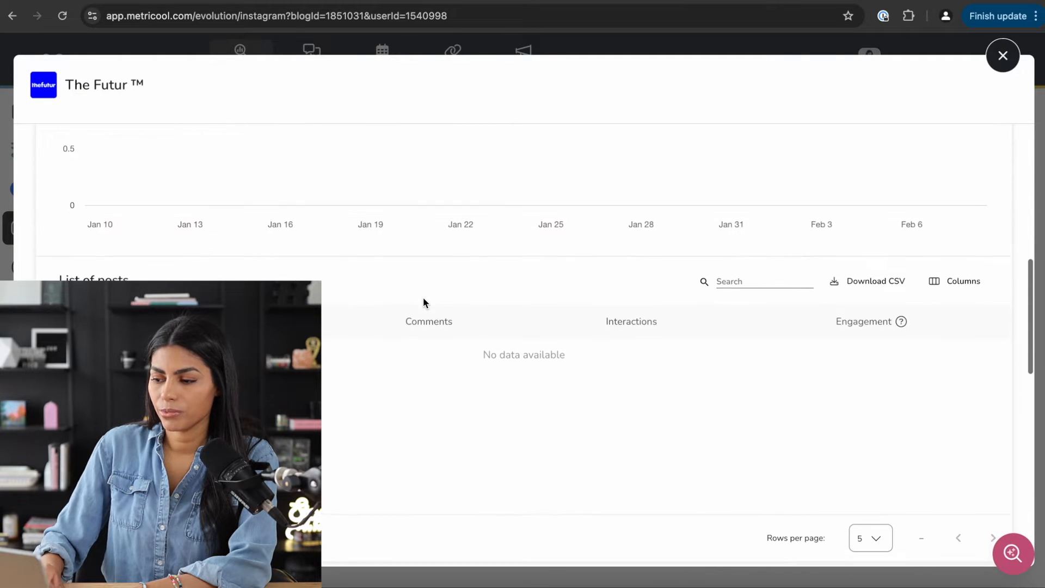
scroll(423, 299, "up", 12)
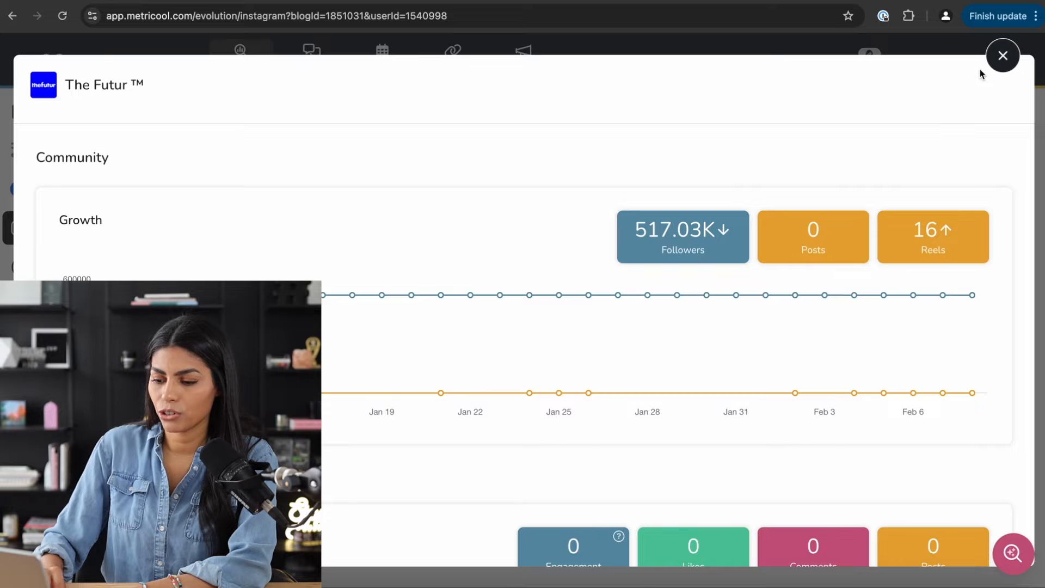
left_click(995, 62)
left_click(408, 345)
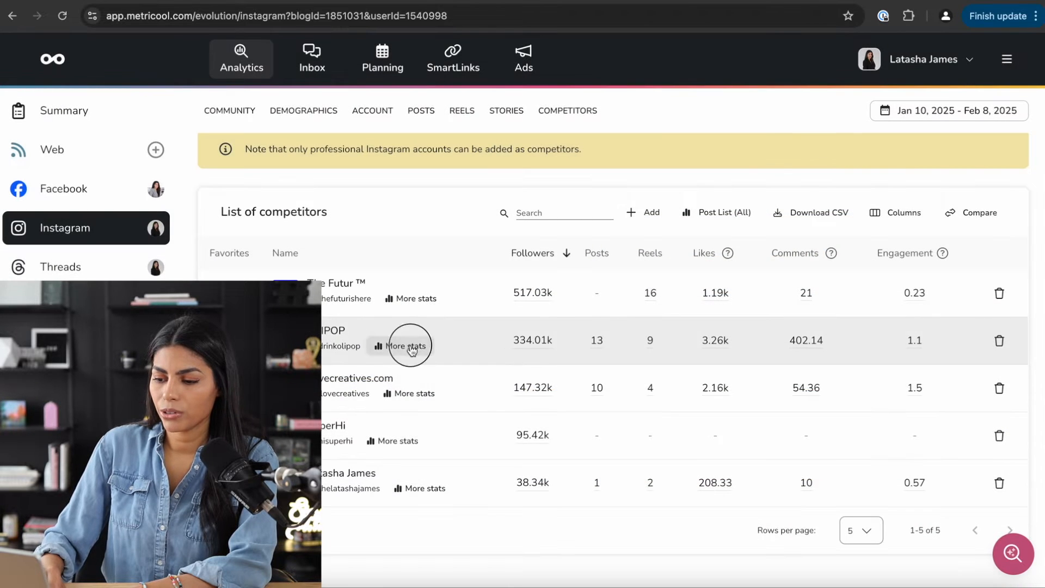
scroll(591, 363, "down", 5)
scroll(591, 359, "down", 5)
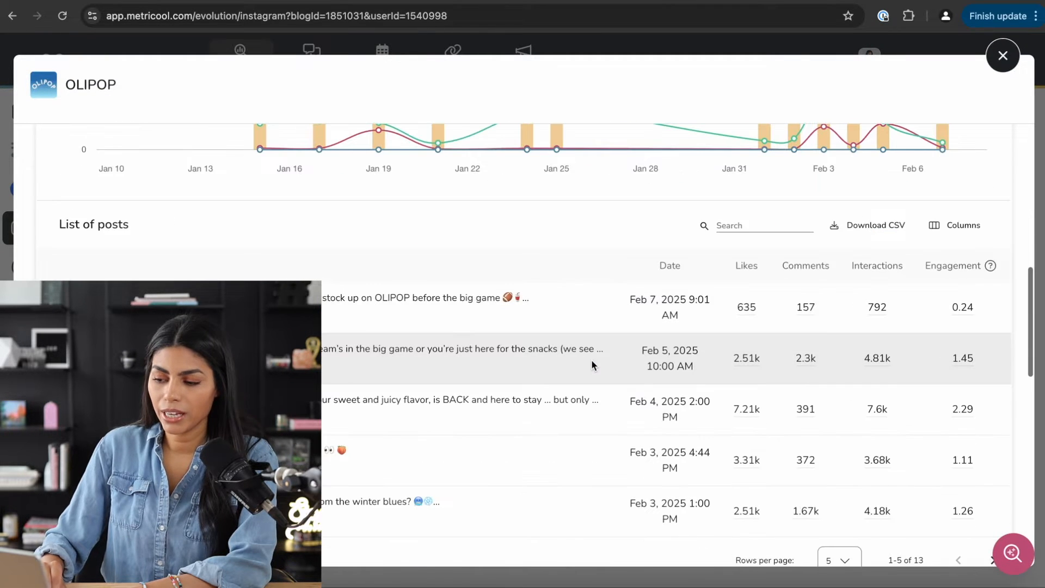
scroll(591, 360, "up", 10)
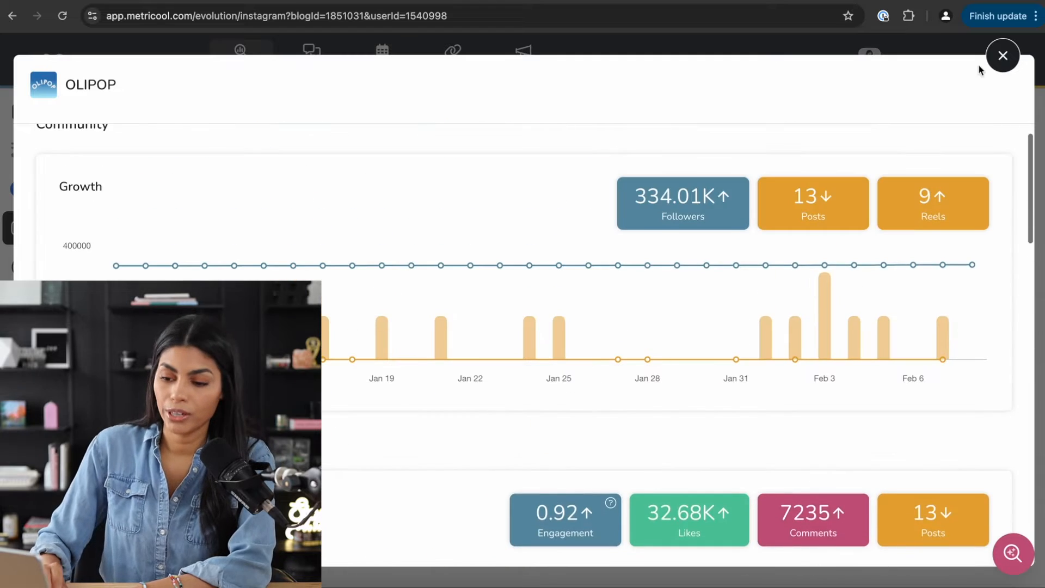
left_click(1003, 56)
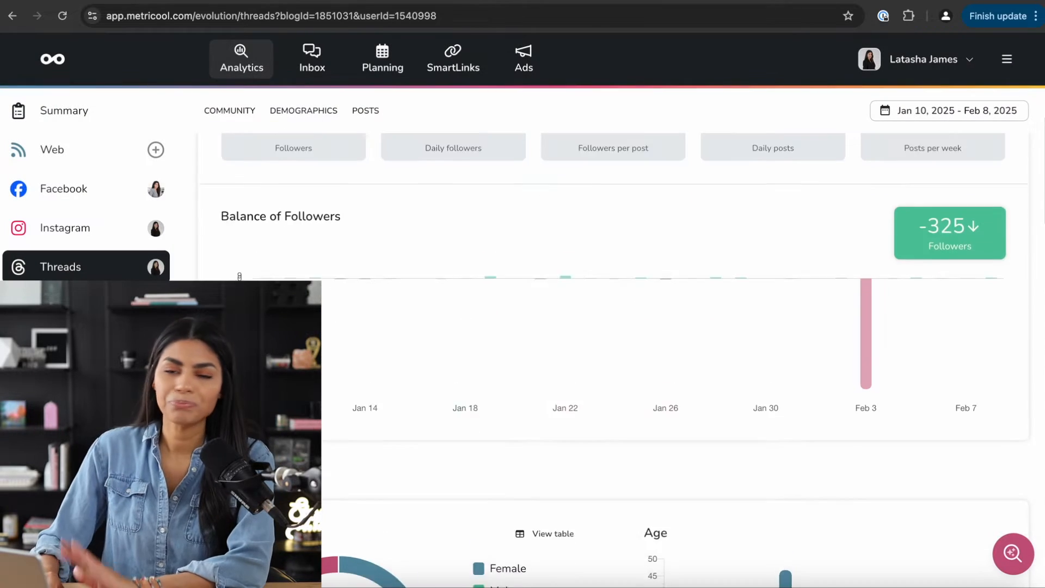
scroll(620, 348, "down", 8)
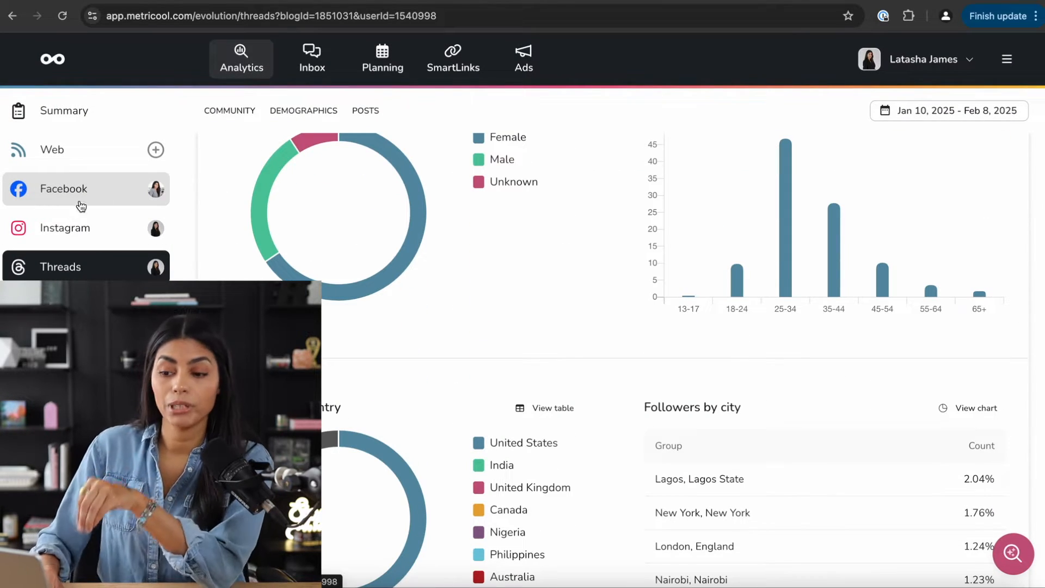
- Open the Inbox from the top navigation bar
mouse_move(257, 197)
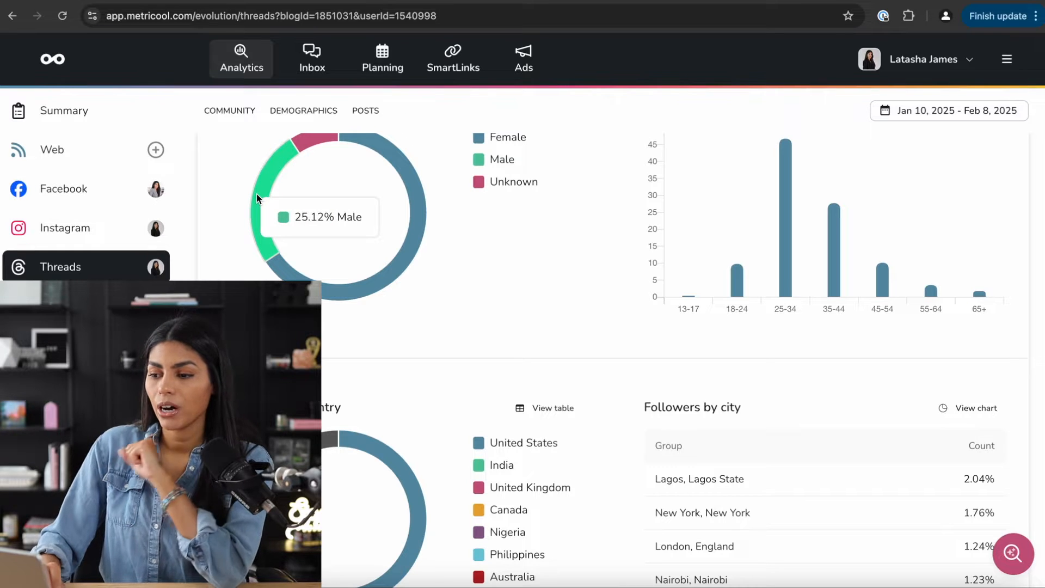
left_click(310, 65)
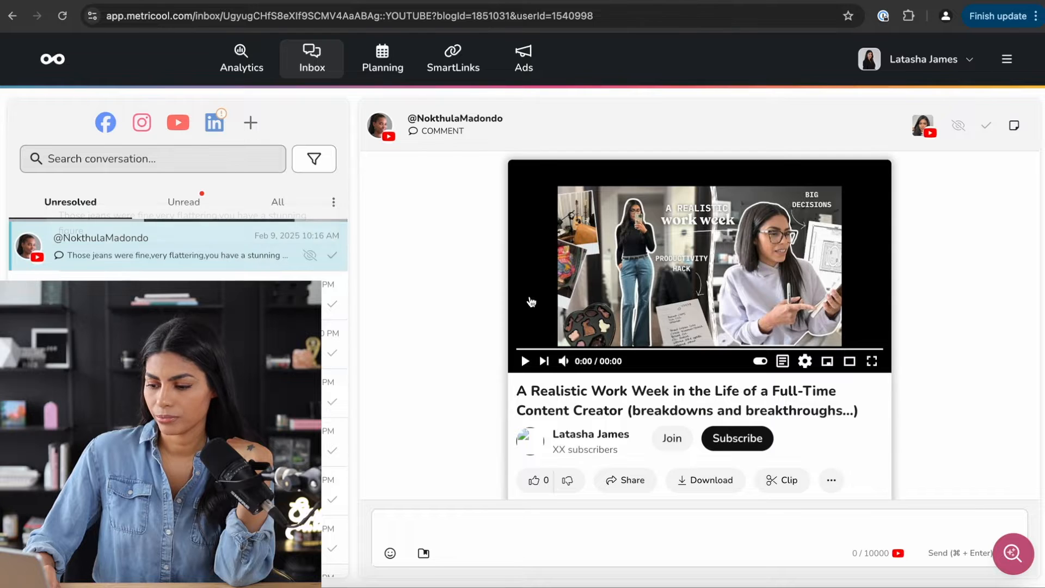
- Draft the reply 'Thank you so much!' to the YouTube comment and bring up saved answers
scroll(531, 301, "down", 4)
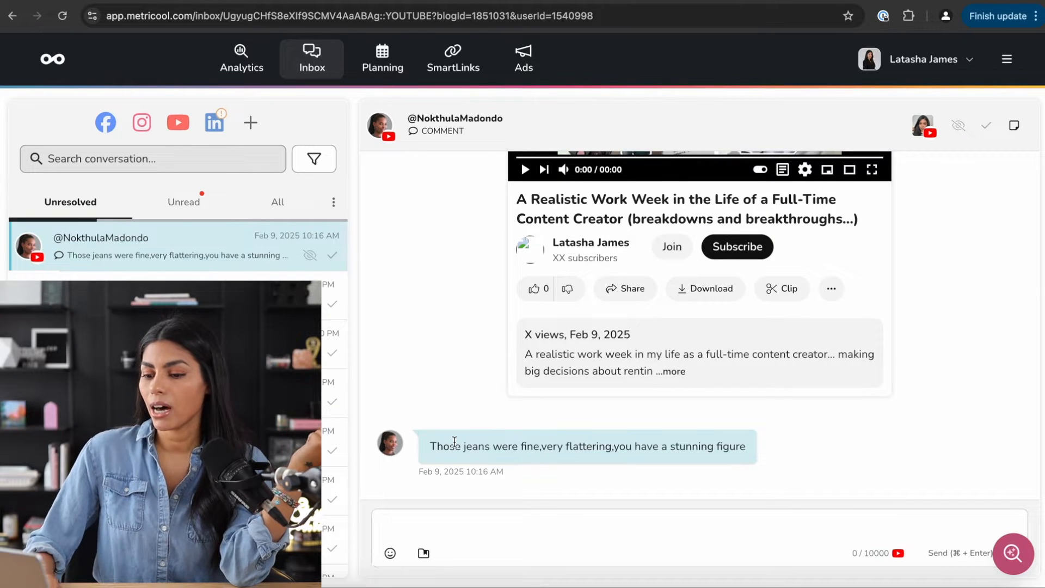
left_click(452, 527)
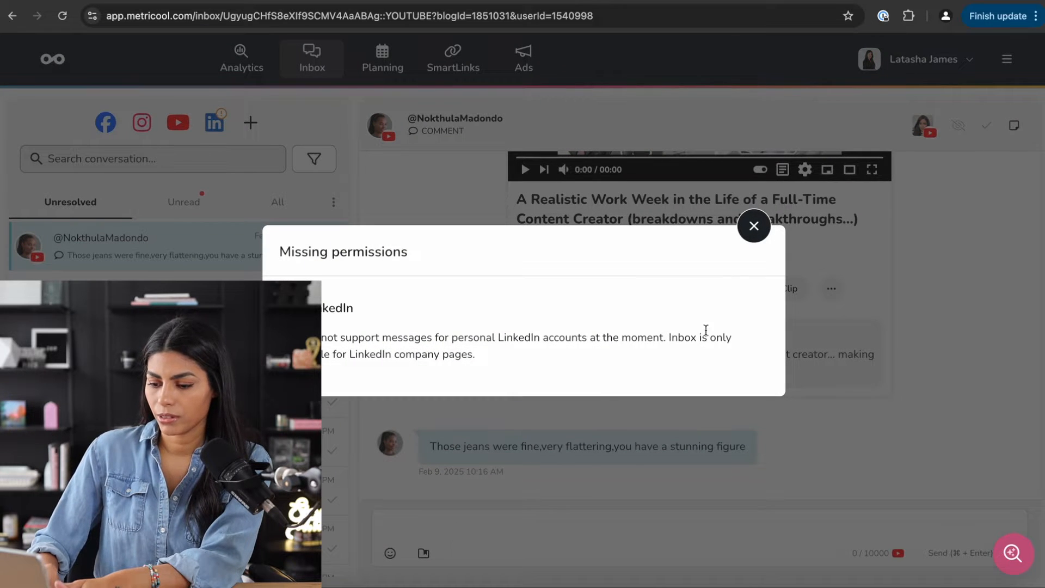
left_click(752, 228)
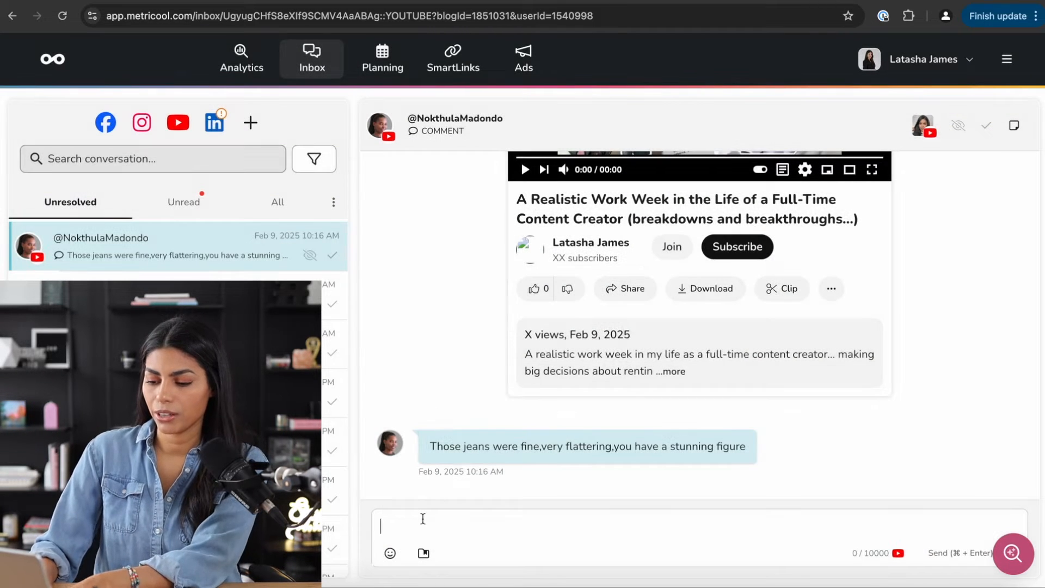
type("Thank you so much!")
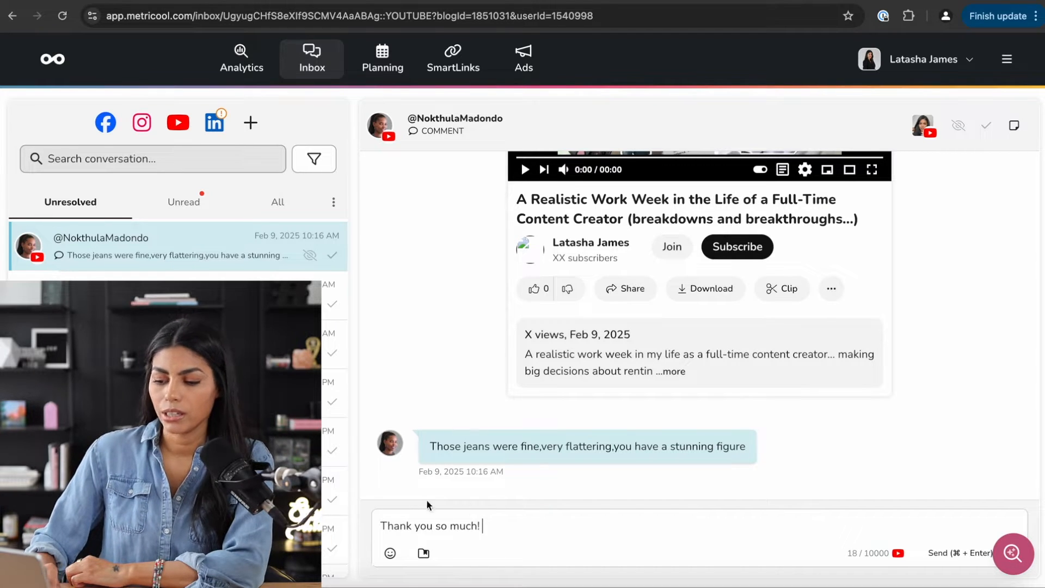
left_click(424, 554)
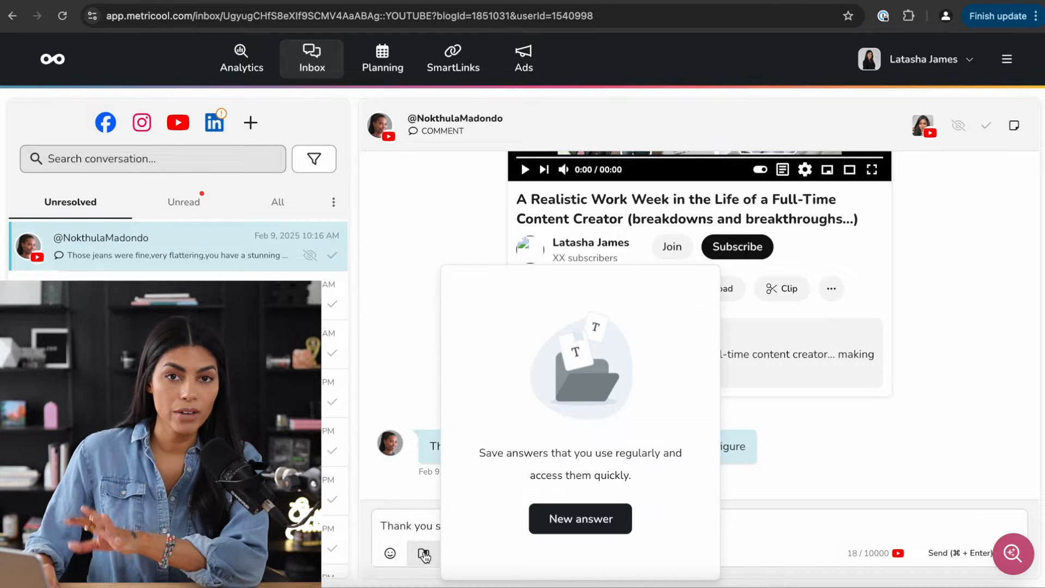
- Create a saved answer titled 'Courses' whose description points to a list of all the courses
left_click(581, 518)
type("Courses")
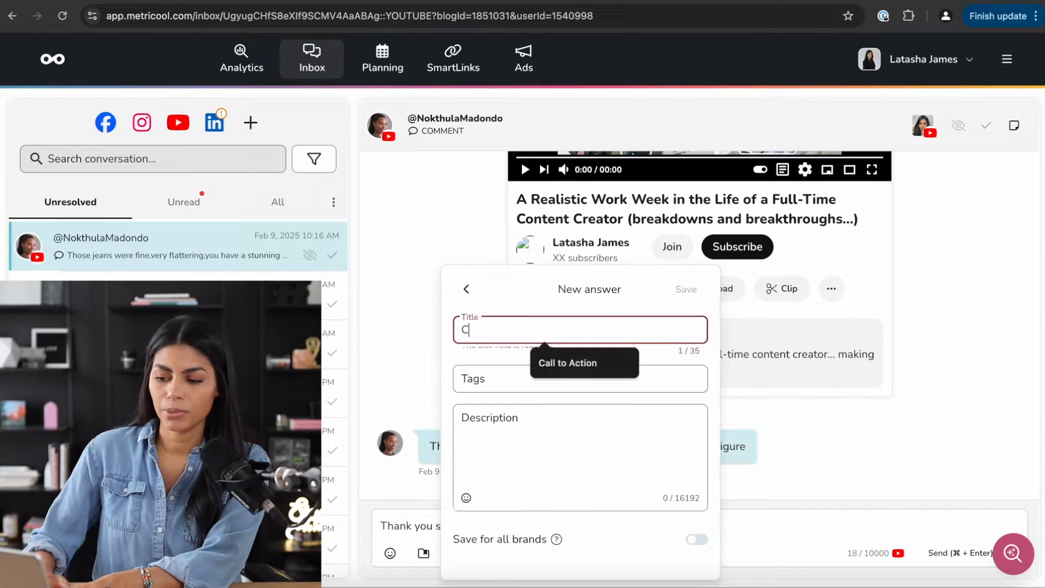
left_click(515, 381)
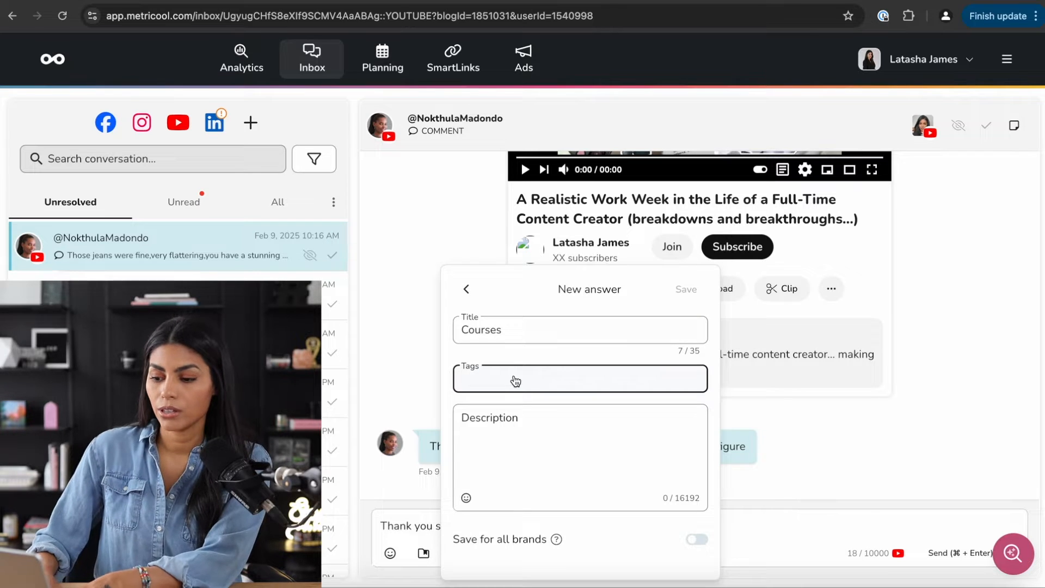
left_click(495, 451)
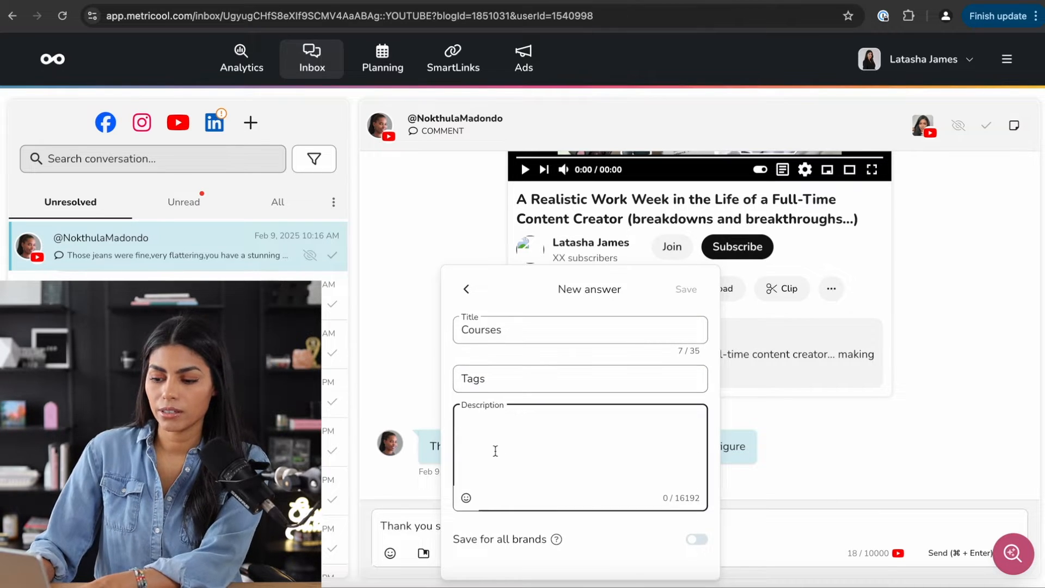
type("Here's a list of all")
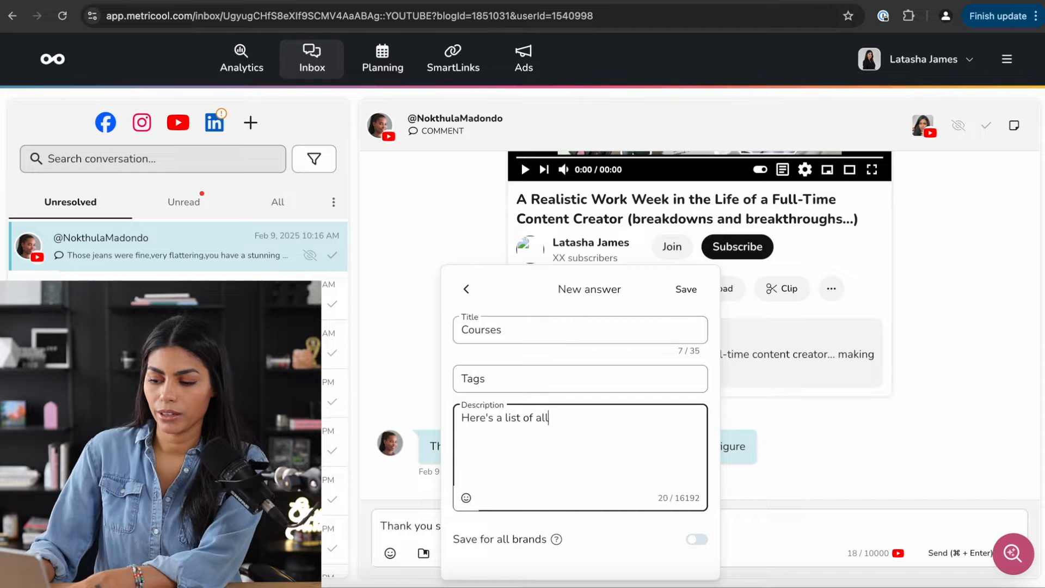
type(" of y")
key("BackSpace")
type("mu")
type(" co")
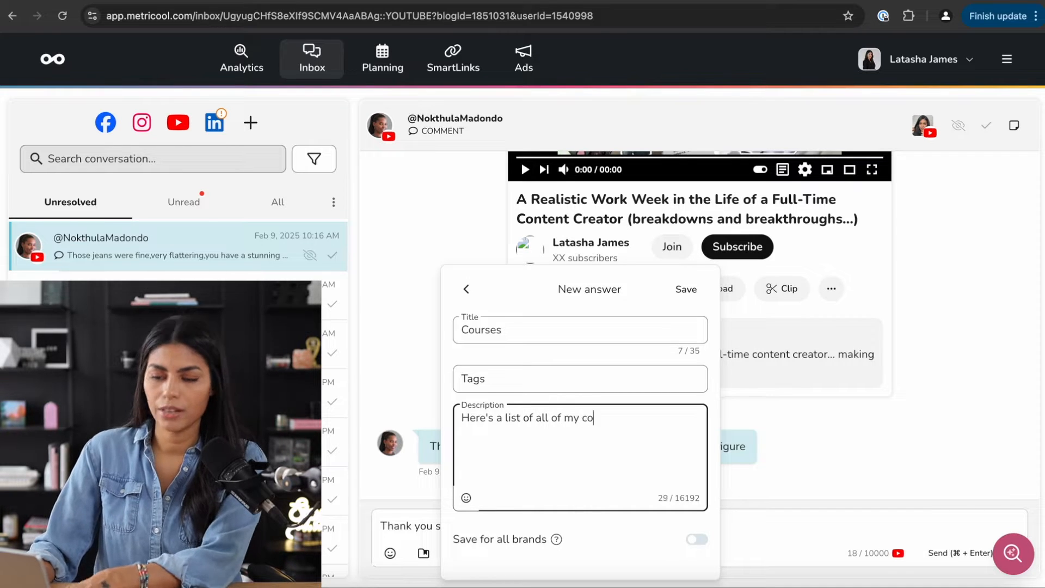
type("urses!")
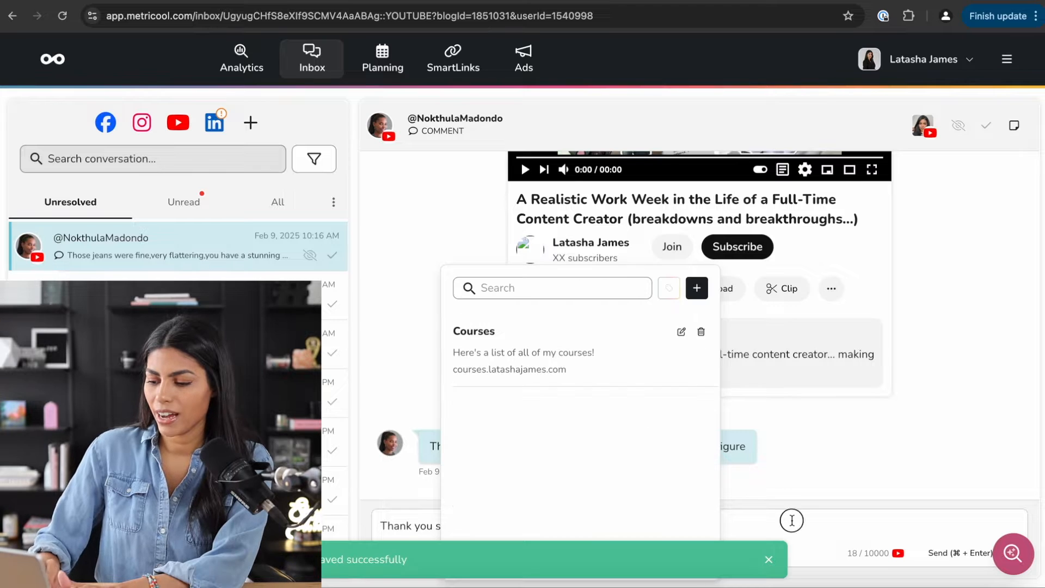
left_click(791, 518)
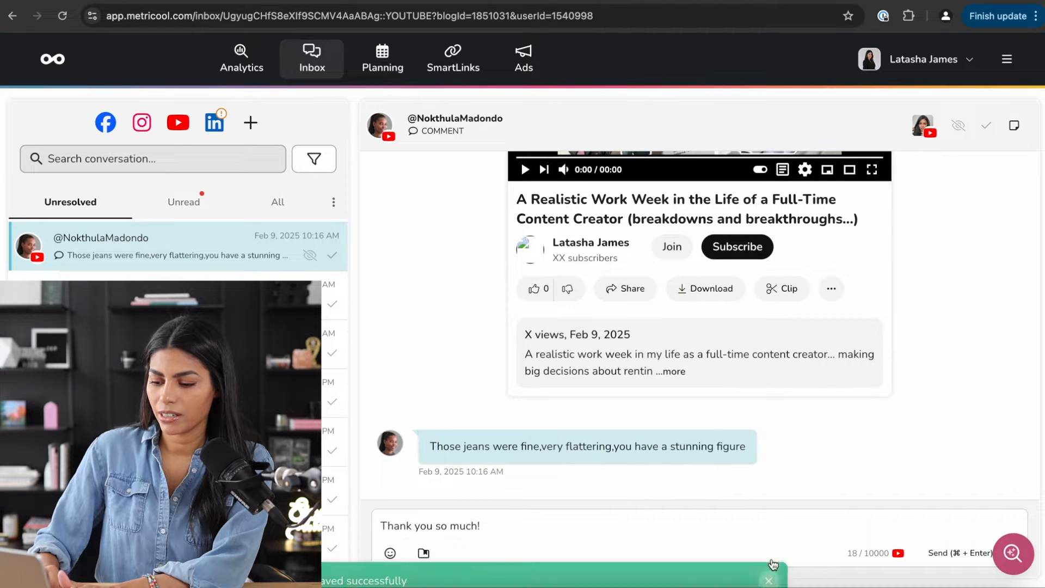
- Insert the Courses answer into the reply, then clear all the reply text
left_click(424, 554)
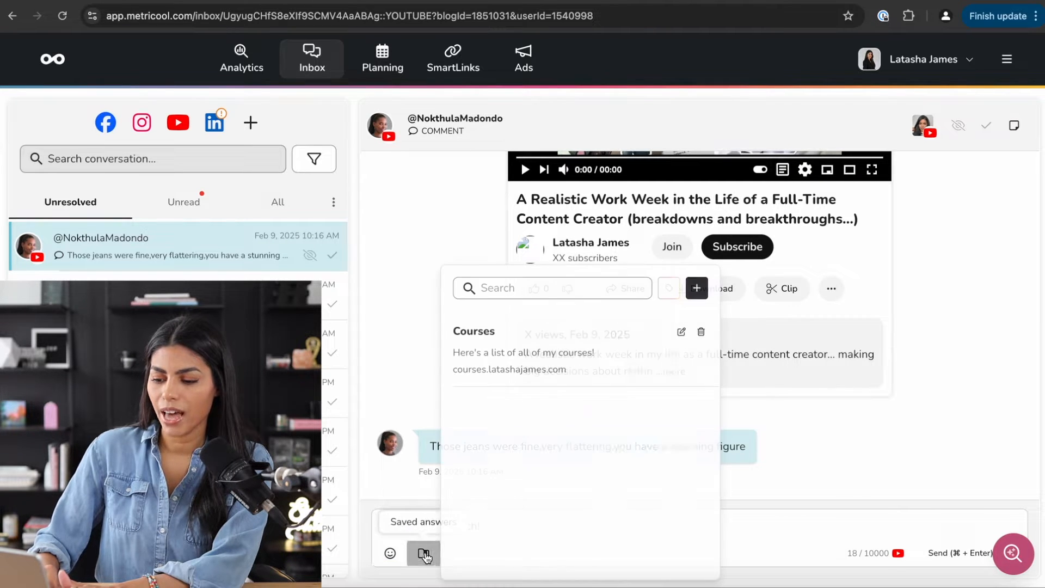
left_click(579, 350)
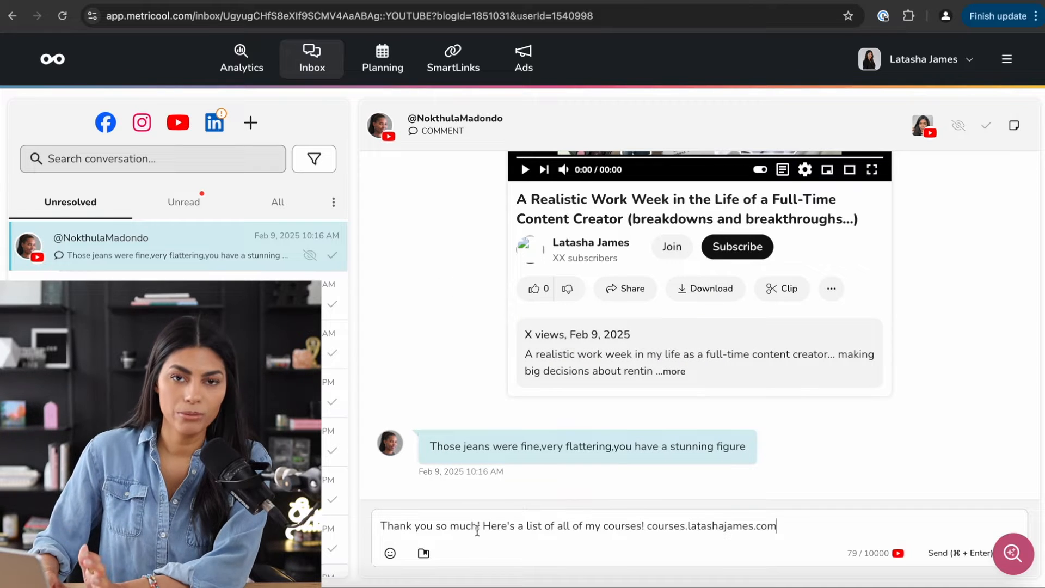
left_click_drag(481, 527, 380, 526)
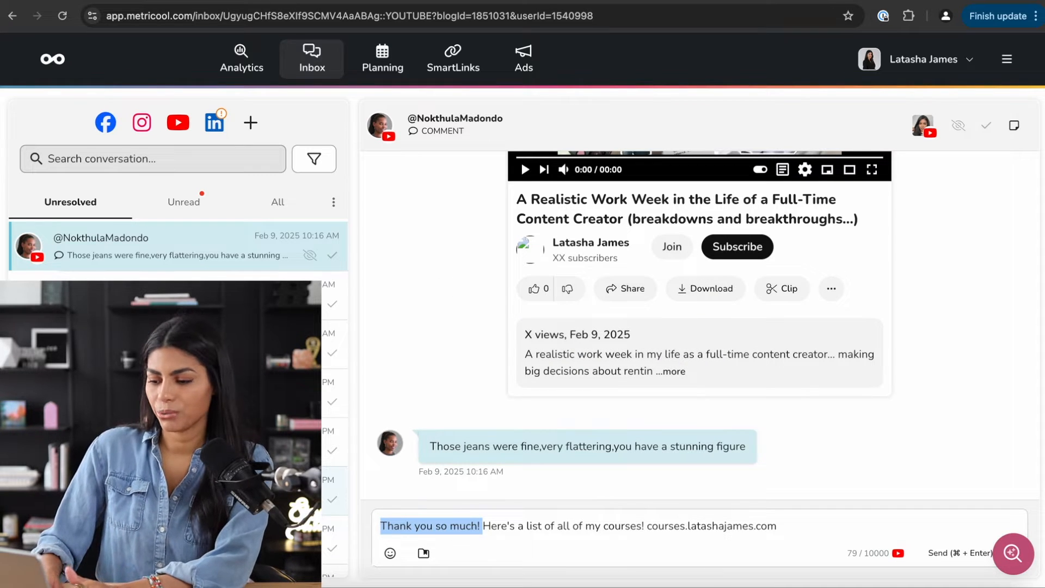
key("super+a")
key("BackSpace")
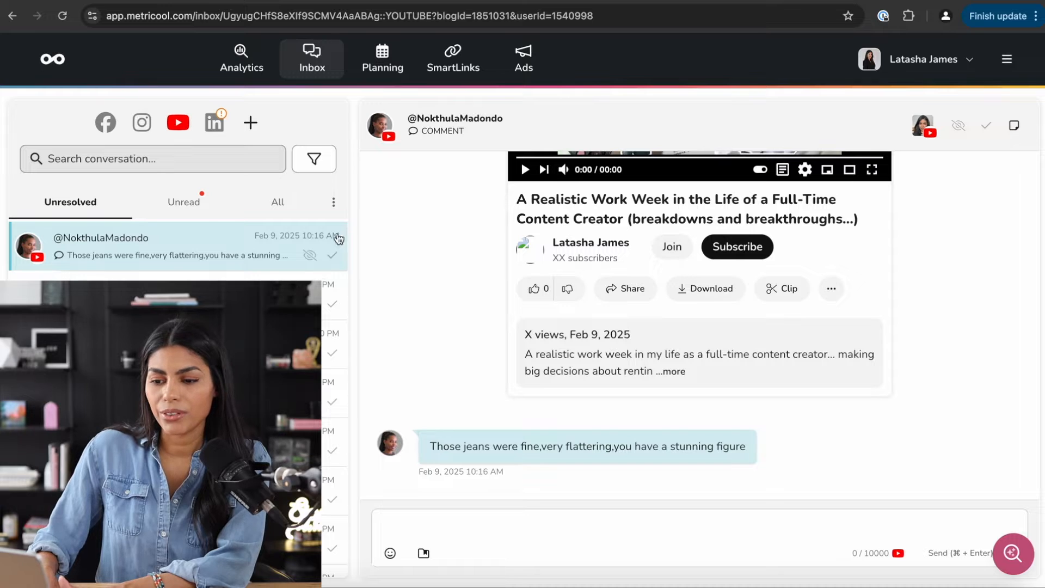
left_click(251, 122)
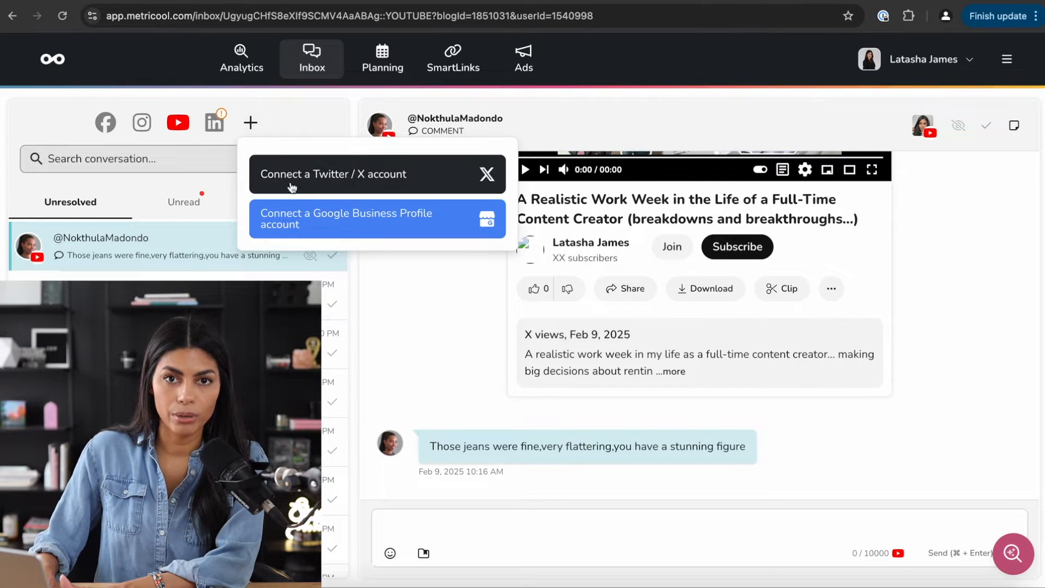
left_click(252, 125)
left_click(215, 122)
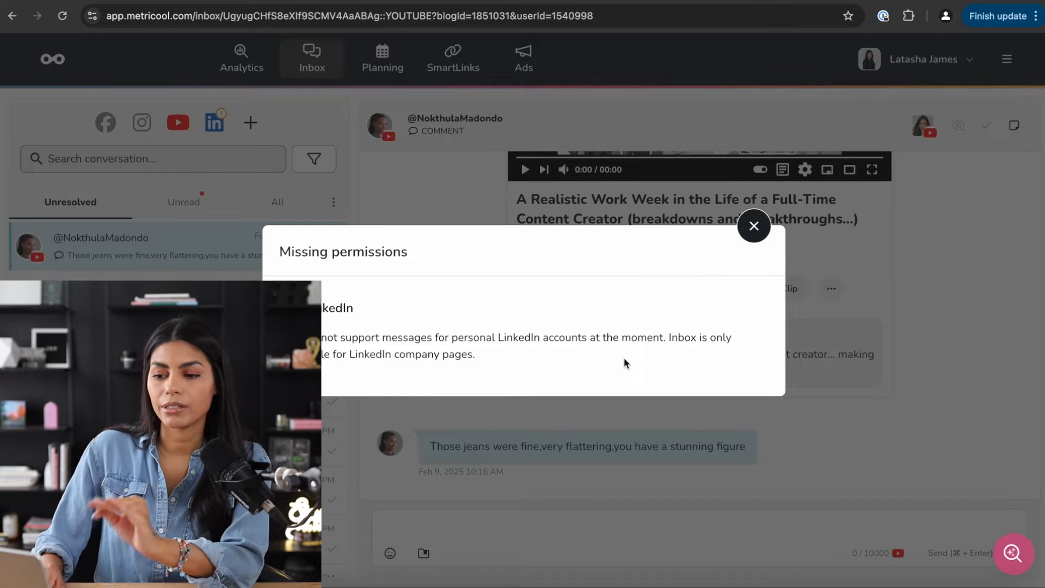
left_click(754, 226)
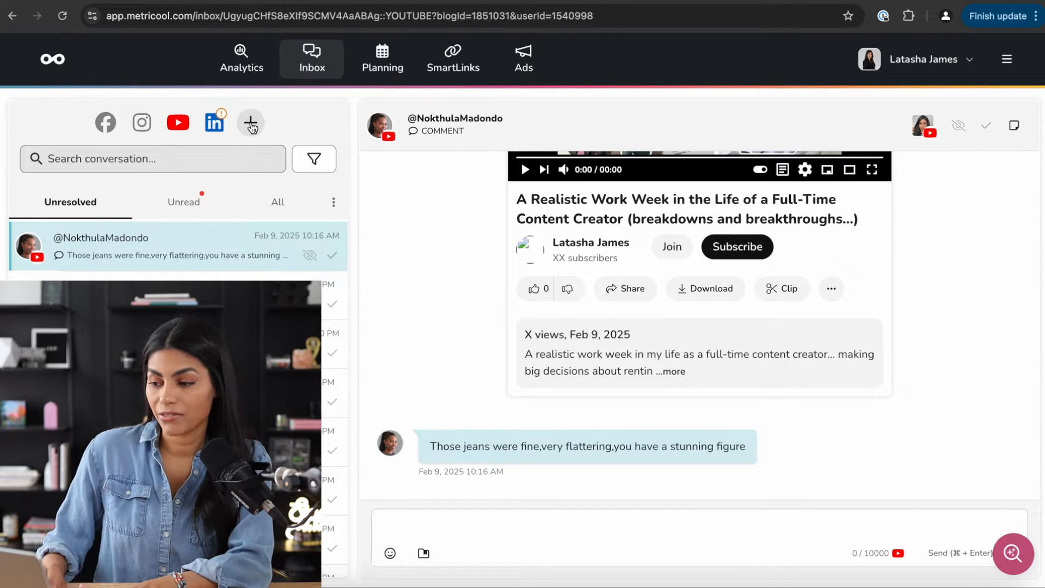
- Add the note 'hey this is a custoeer' about the commenter, then close the notes panel
left_click(1014, 127)
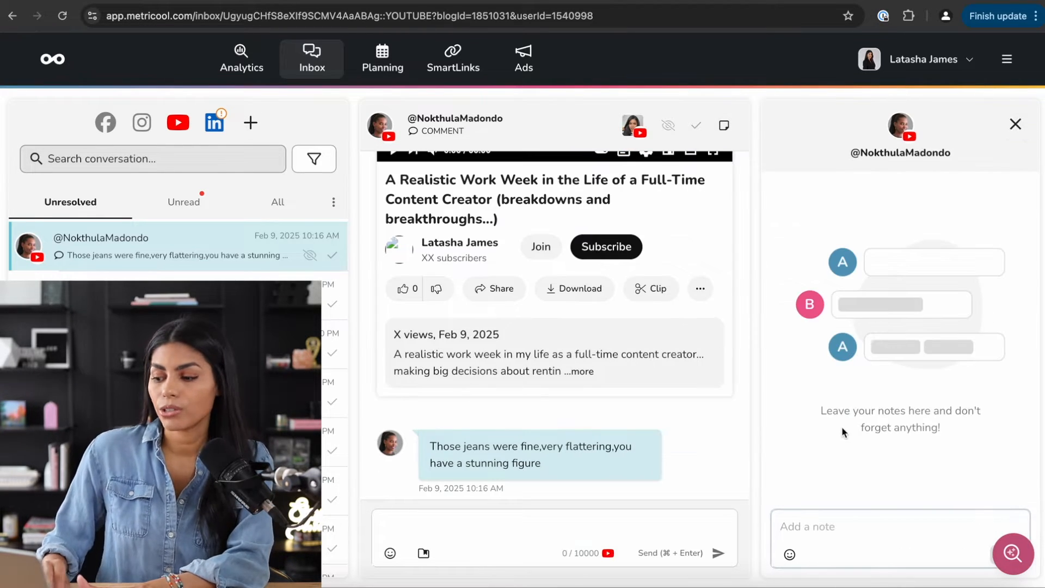
left_click(824, 526)
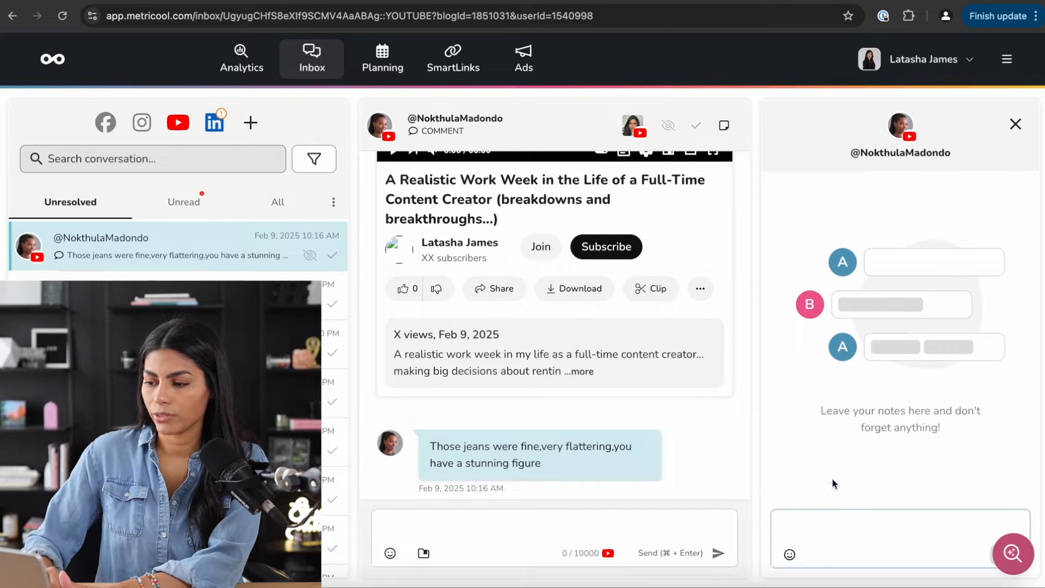
scroll(1012, 479, "down", 1)
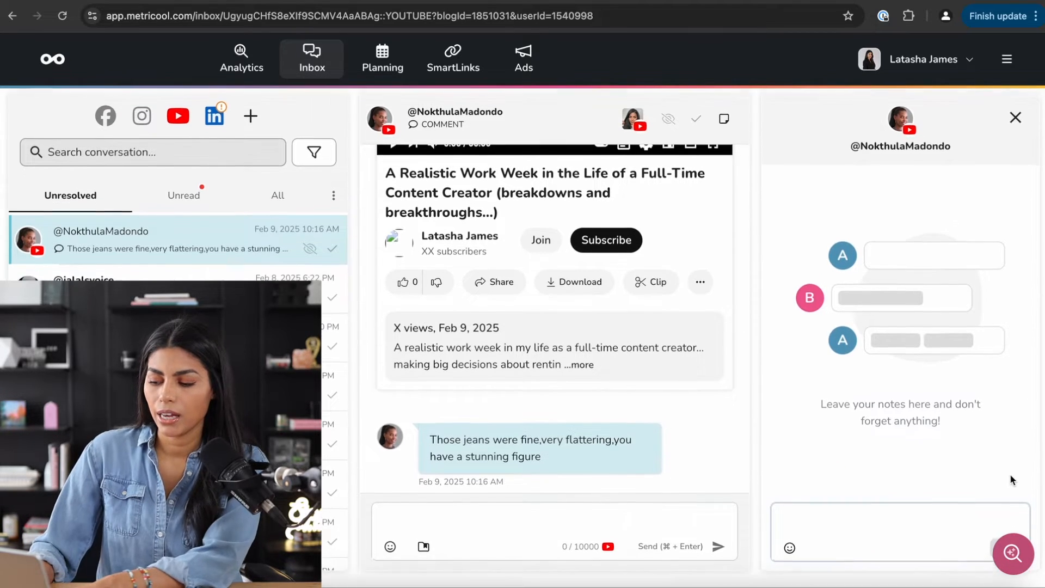
scroll(1011, 480, "up", 1)
type("hey ")
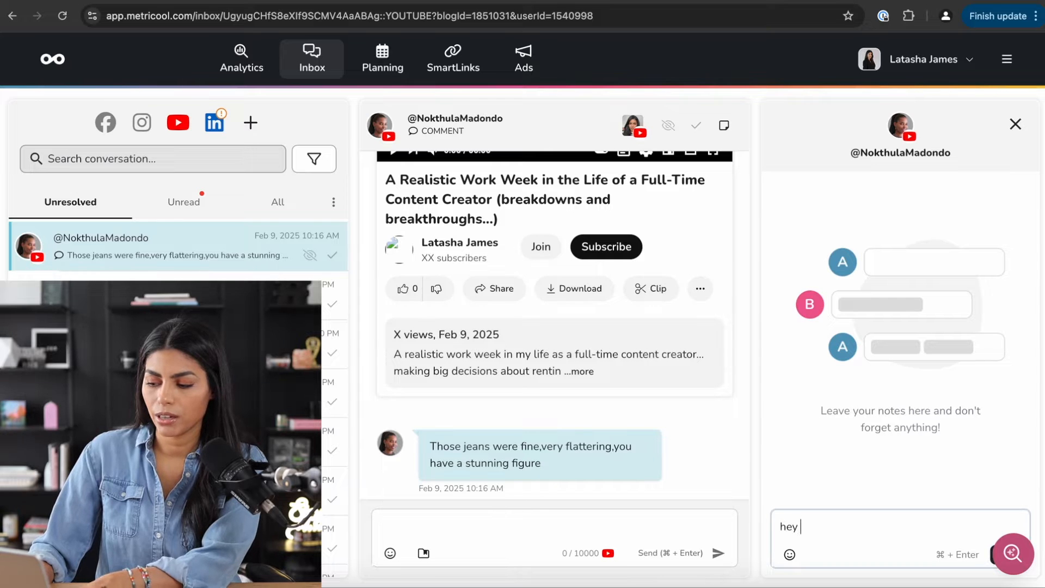
type("this is a custoe")
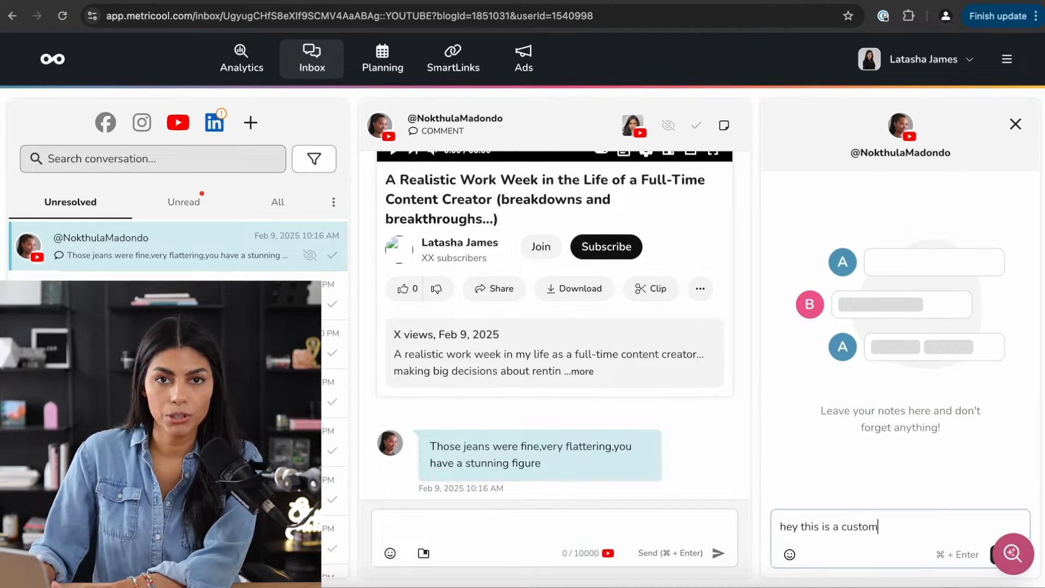
type("er")
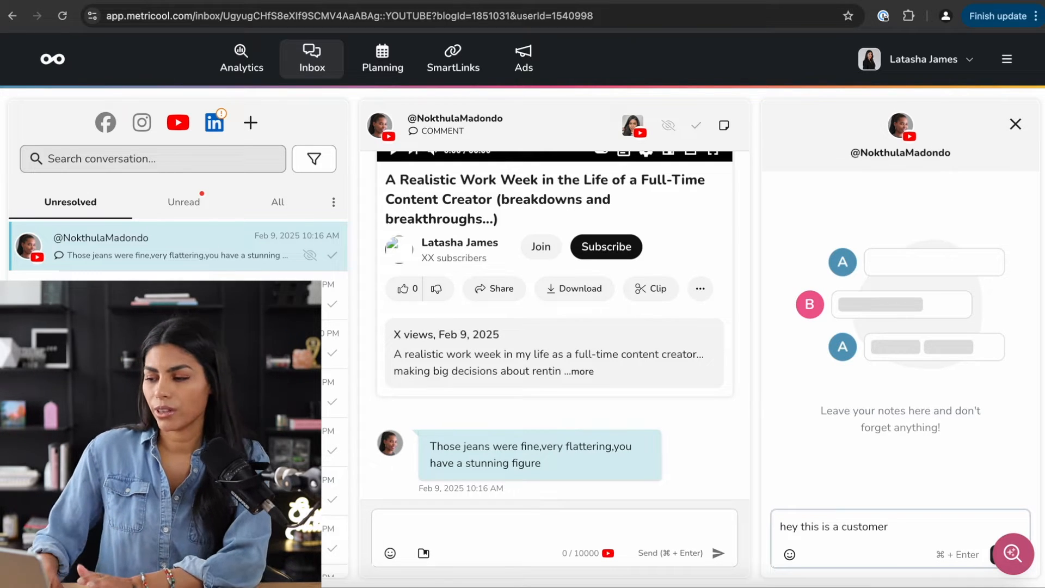
scroll(554, 327, "down", 1)
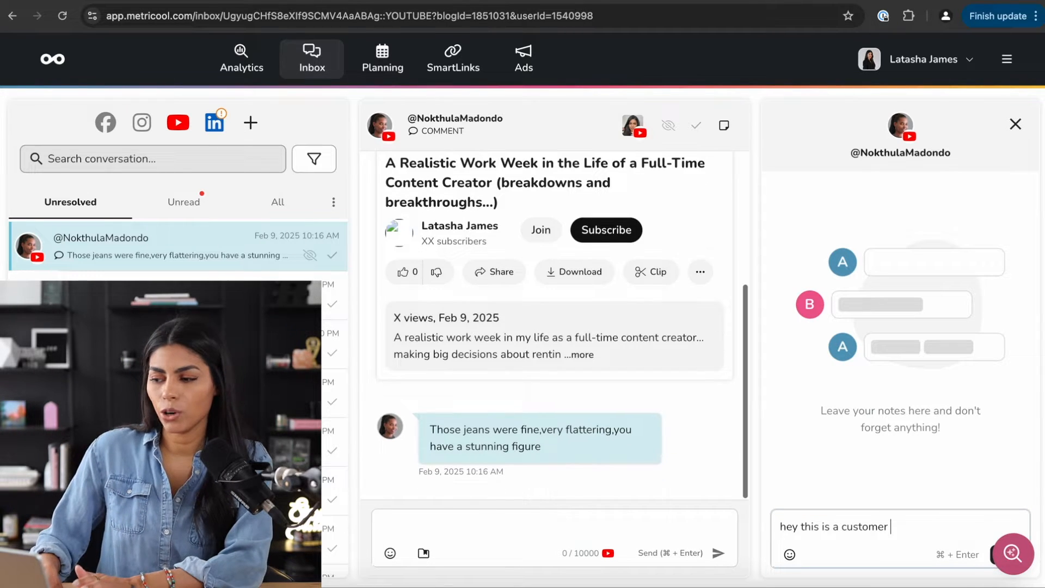
left_click(1016, 124)
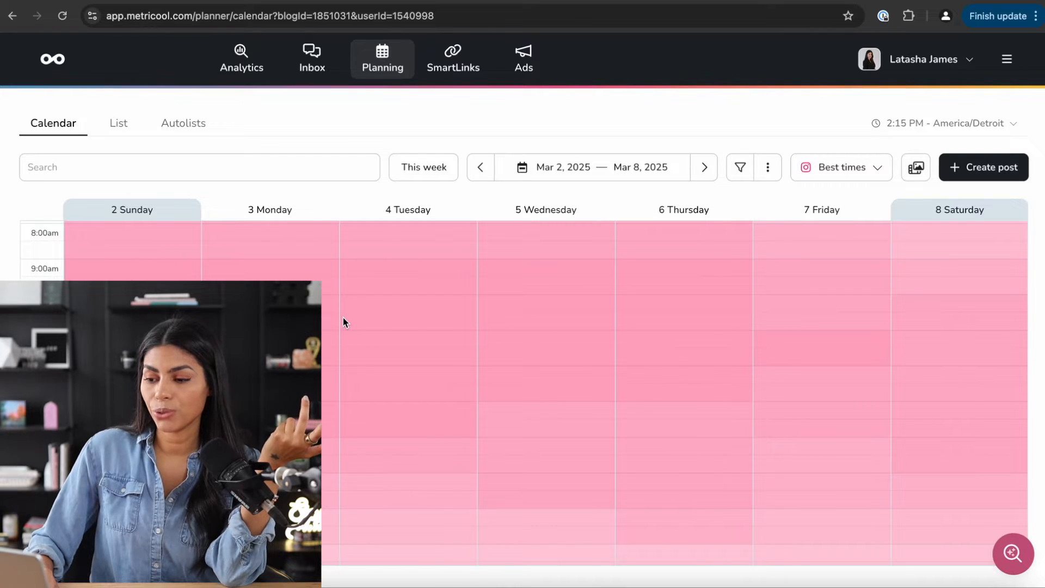
- Advance one week, try the Day and Week calendar views, then switch to Month view for March 2025
left_click(704, 167)
left_click(767, 169)
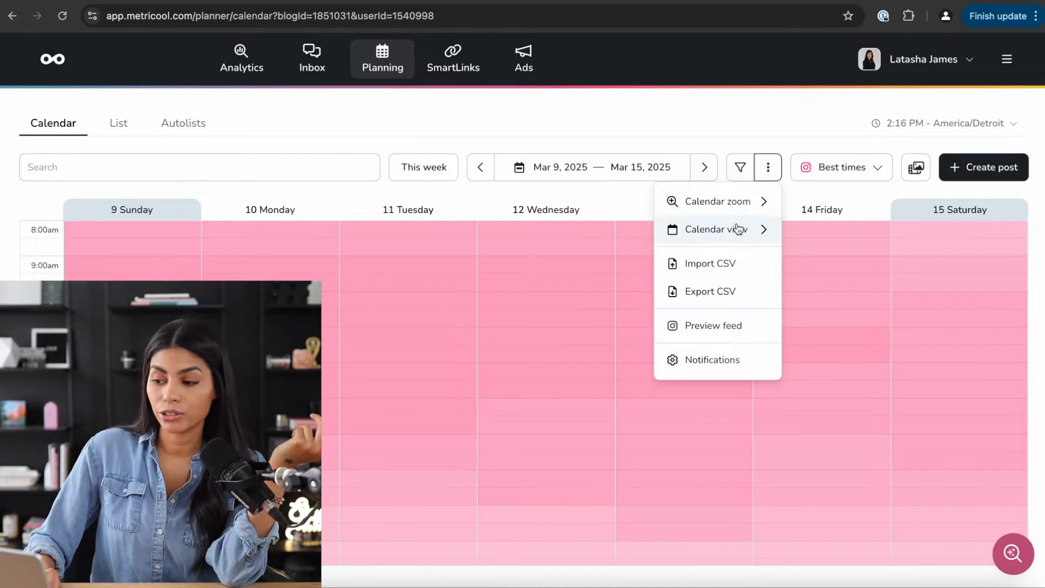
mouse_move(739, 229)
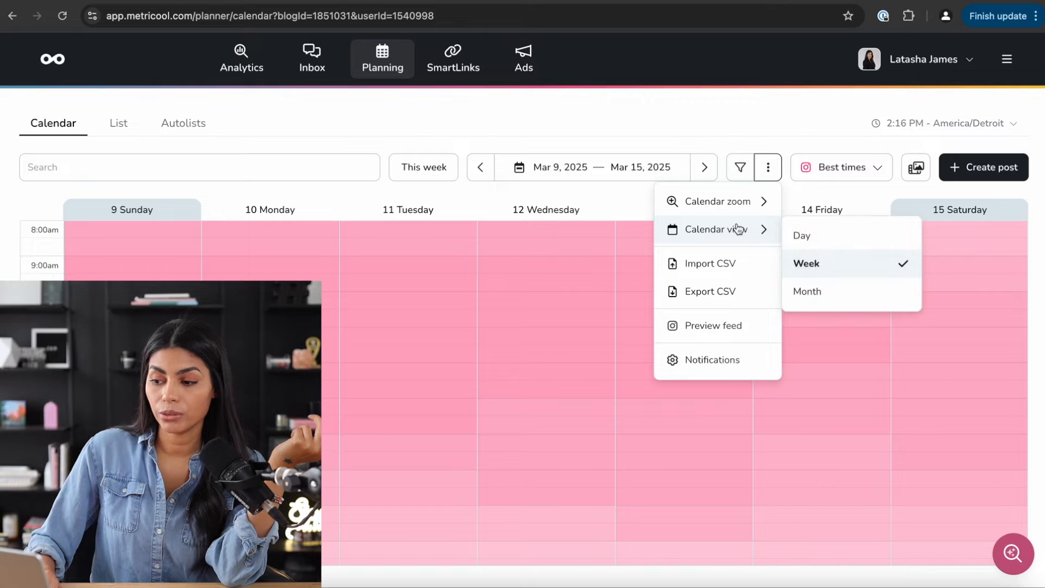
left_click(769, 169)
left_click(770, 169)
mouse_move(731, 234)
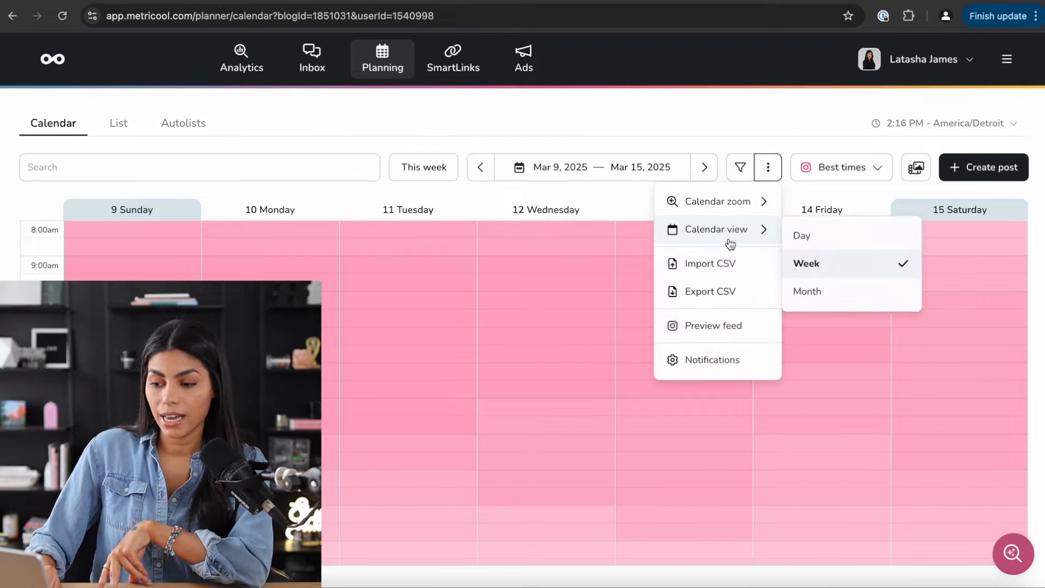
left_click(821, 235)
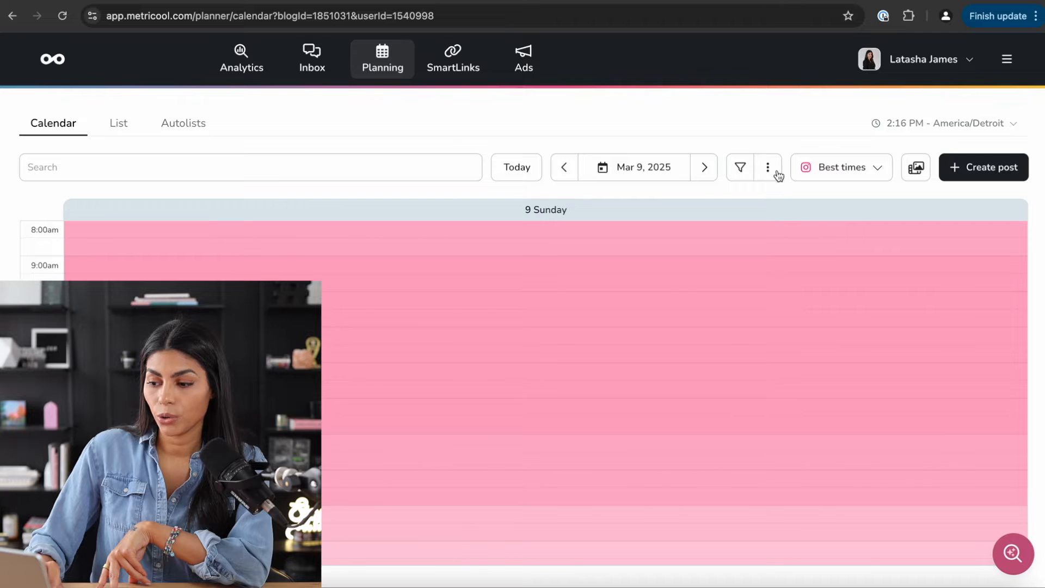
left_click(768, 168)
mouse_move(765, 232)
left_click(810, 265)
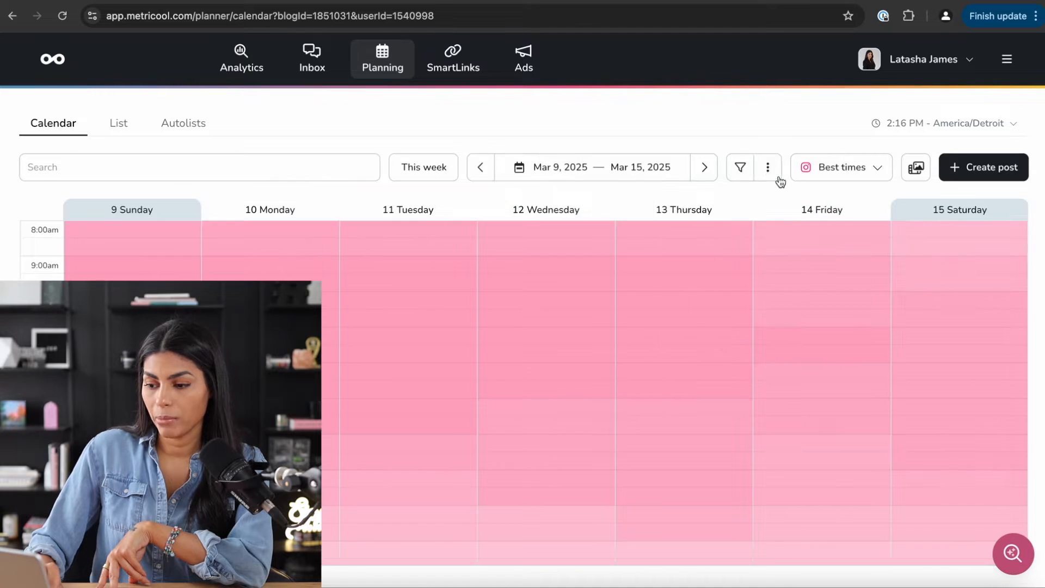
left_click(768, 169)
left_click(805, 293)
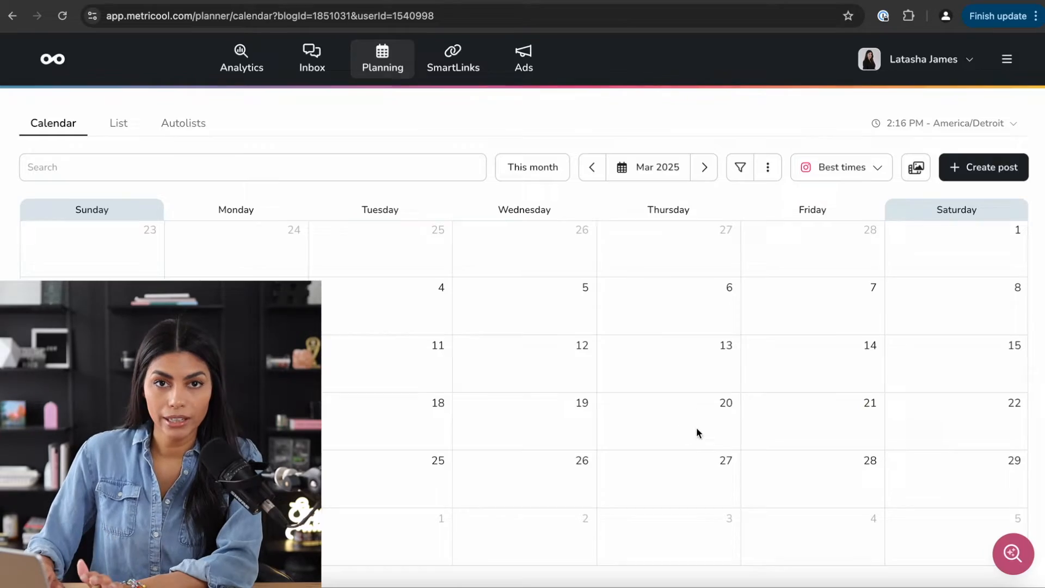
- Save a 'HOLD FOR BIG SALE' post on March 20 as a draft
left_click(698, 429)
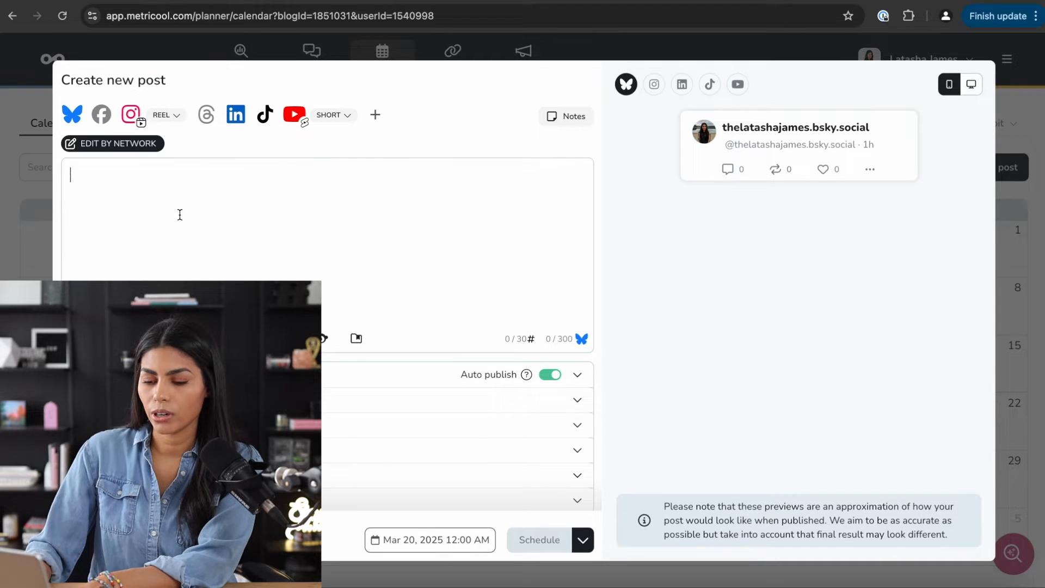
type("HOLD FOR")
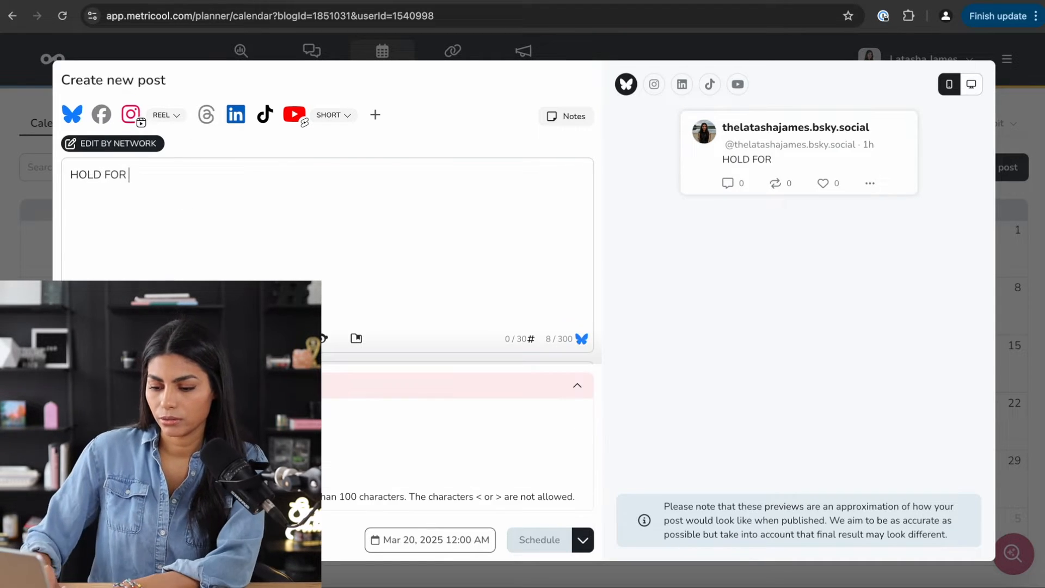
type(" BIG SALE")
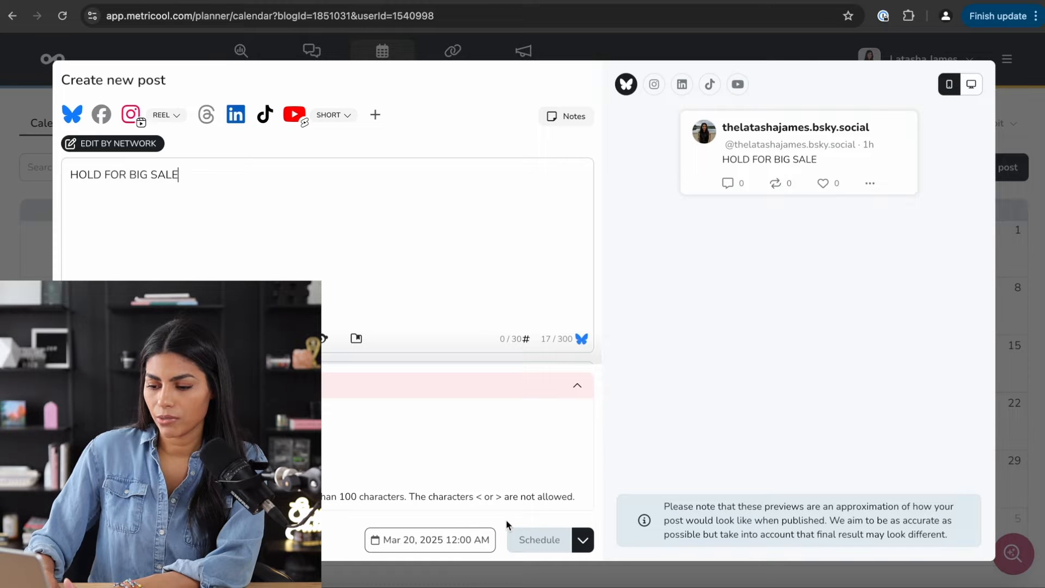
left_click(583, 540)
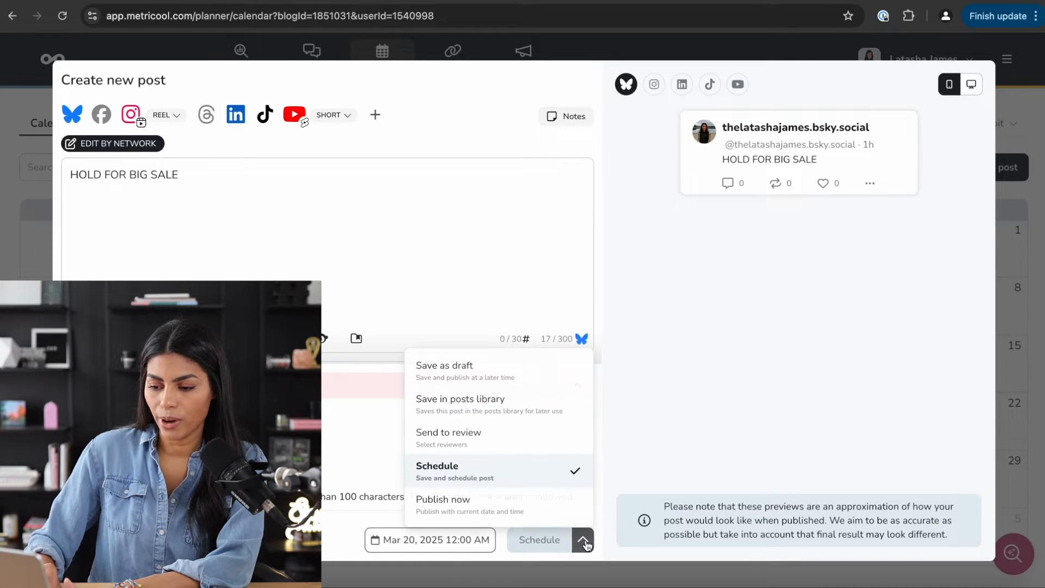
left_click(512, 380)
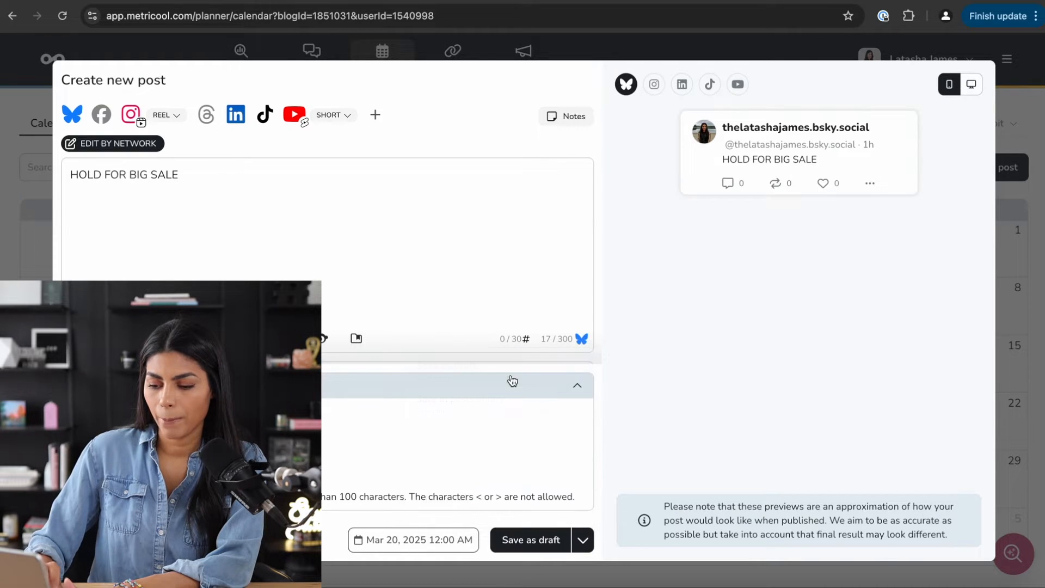
left_click(532, 540)
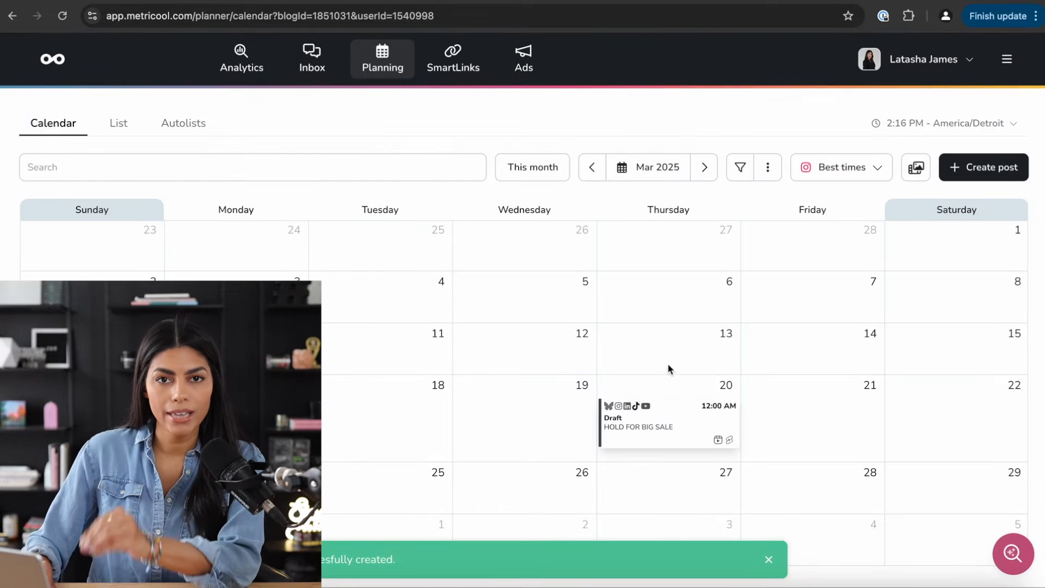
mouse_move(675, 416)
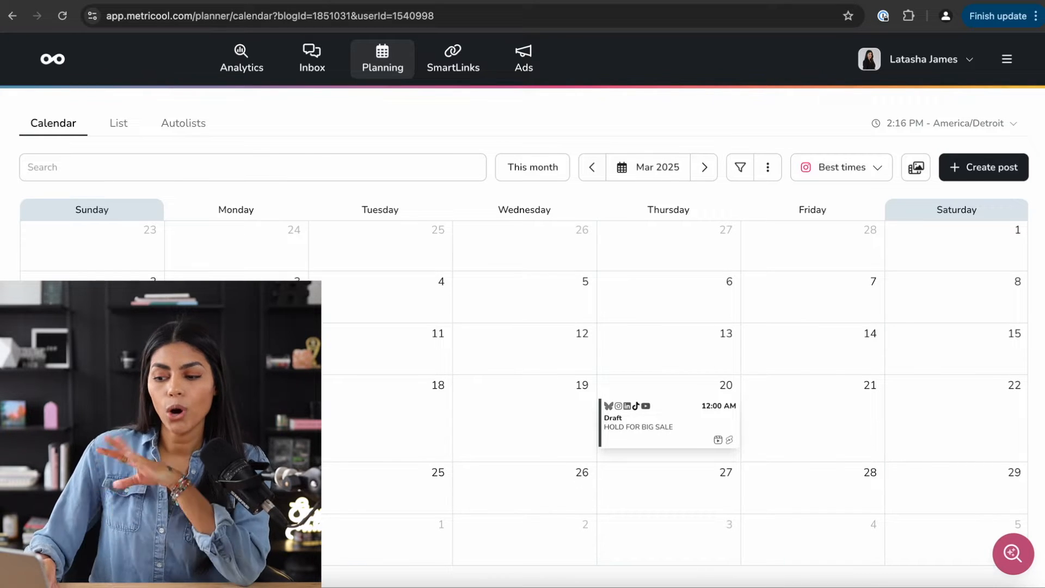
mouse_move(633, 447)
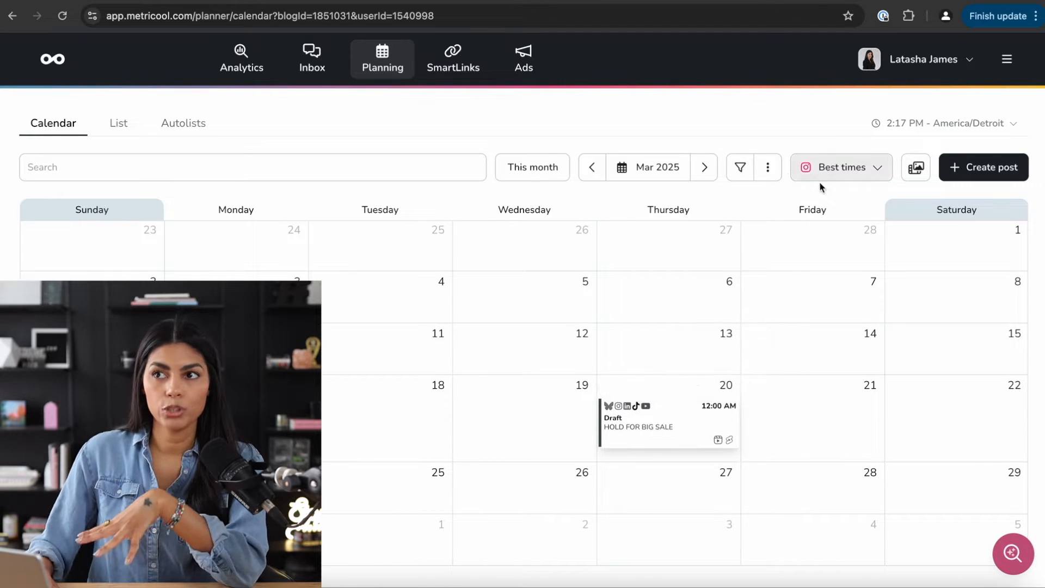
- Open the Mar 20 draft, deselect Instagram, TikTok and YouTube, and edit its Instagram Reel version
left_click(768, 167)
mouse_move(751, 240)
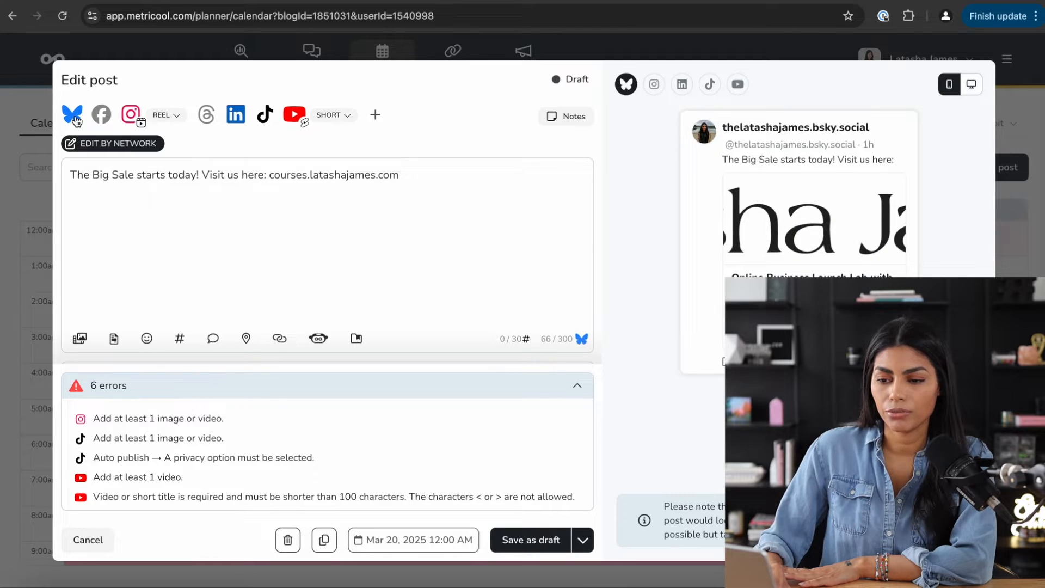
left_click(132, 115)
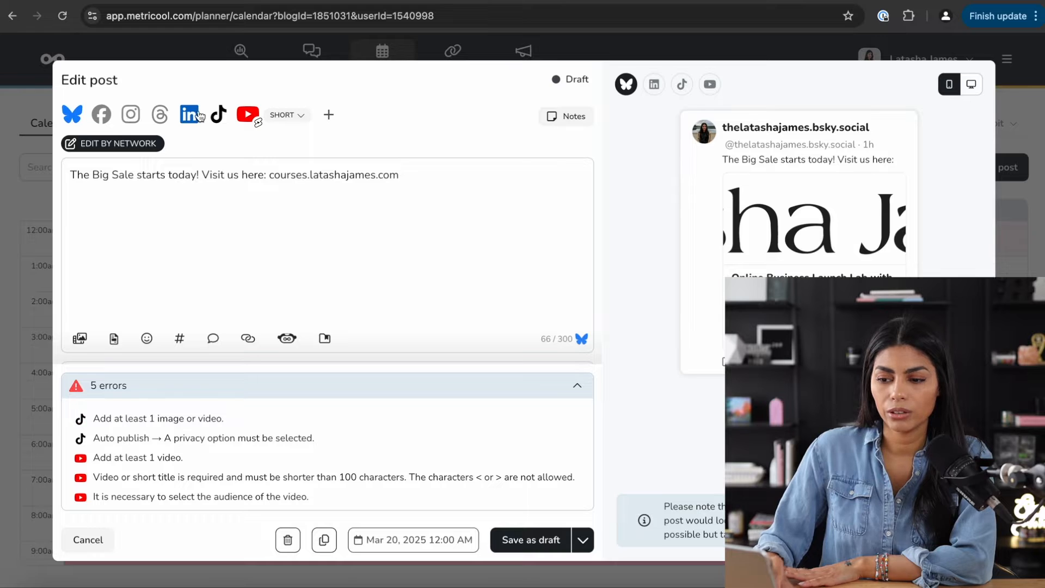
left_click(218, 115)
left_click(248, 116)
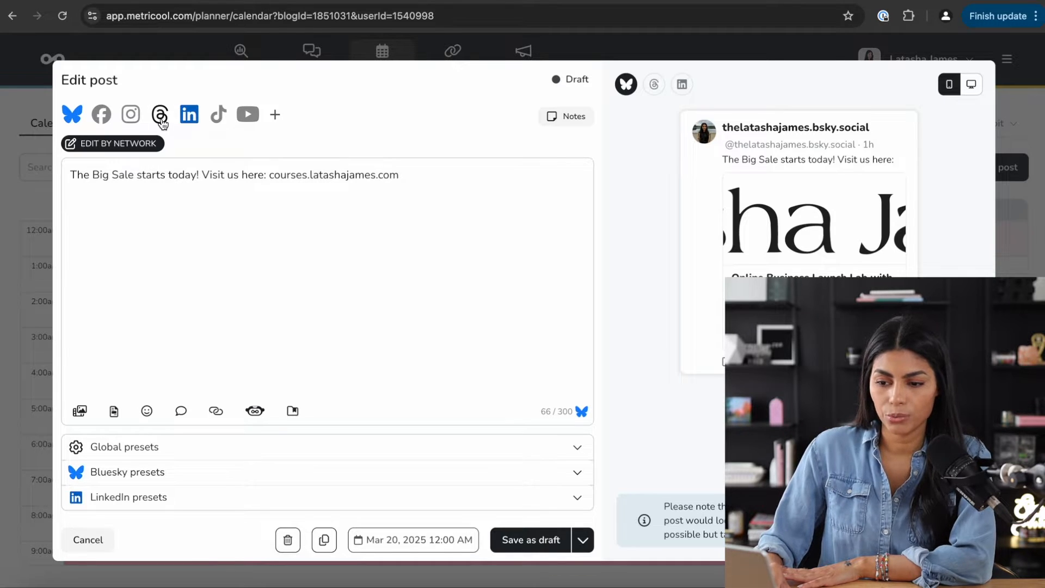
left_click(130, 115)
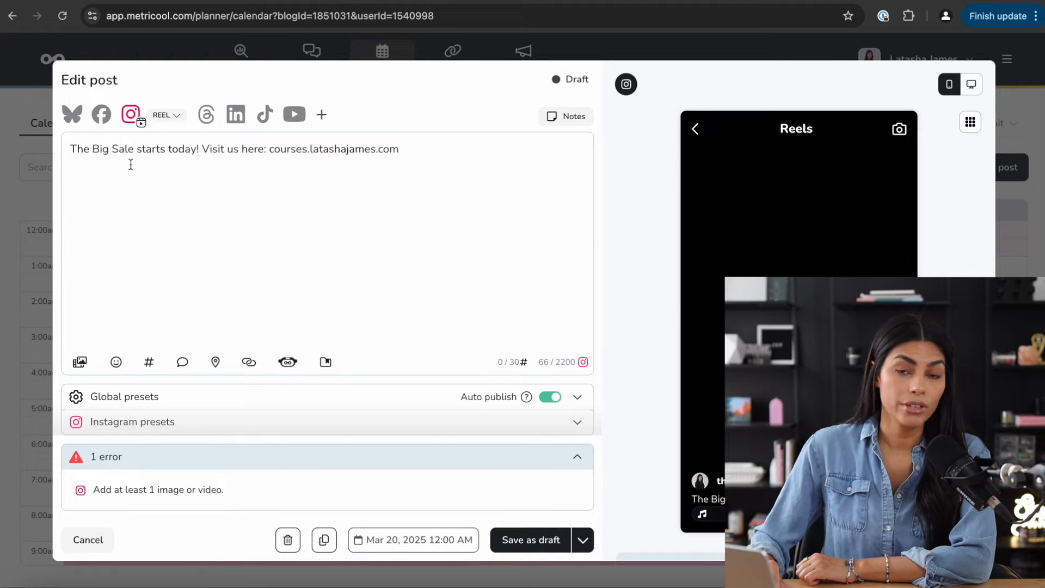
- Attach a Pexels stock beach video to the Instagram Reel draft
left_click(80, 363)
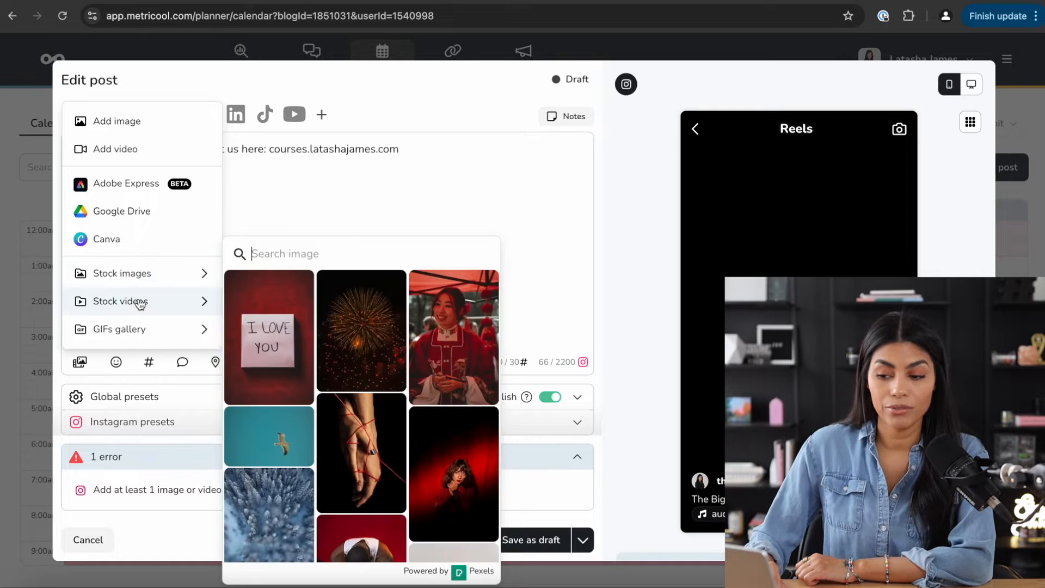
mouse_move(143, 333)
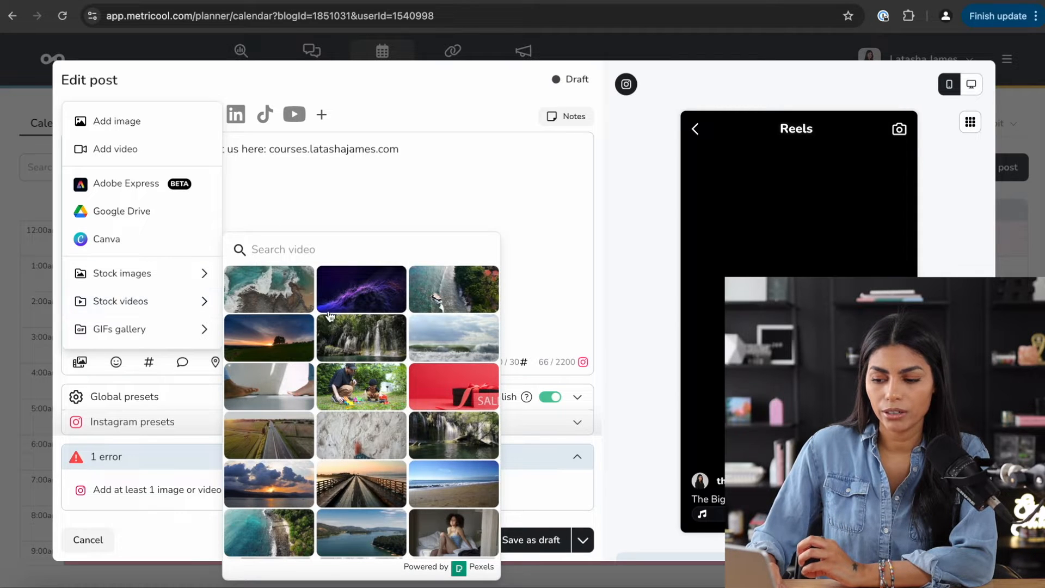
scroll(400, 372, "down", 4)
scroll(400, 372, "up", 3)
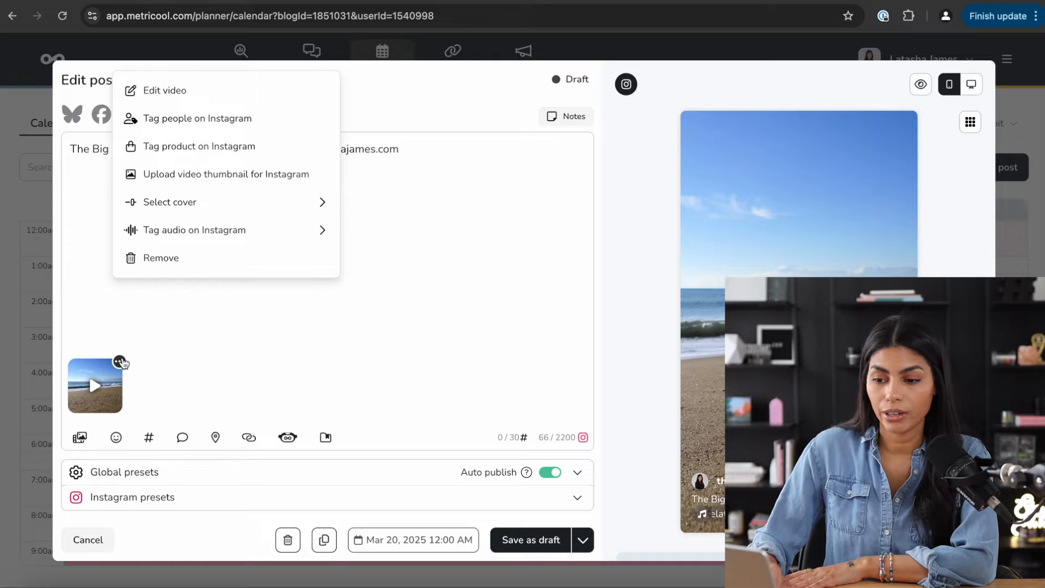
- Review the editor's Size, Finetune, Filter, Sticker, Draw and Resize panels, then trim the beach clip to end near 0:45
left_click(184, 94)
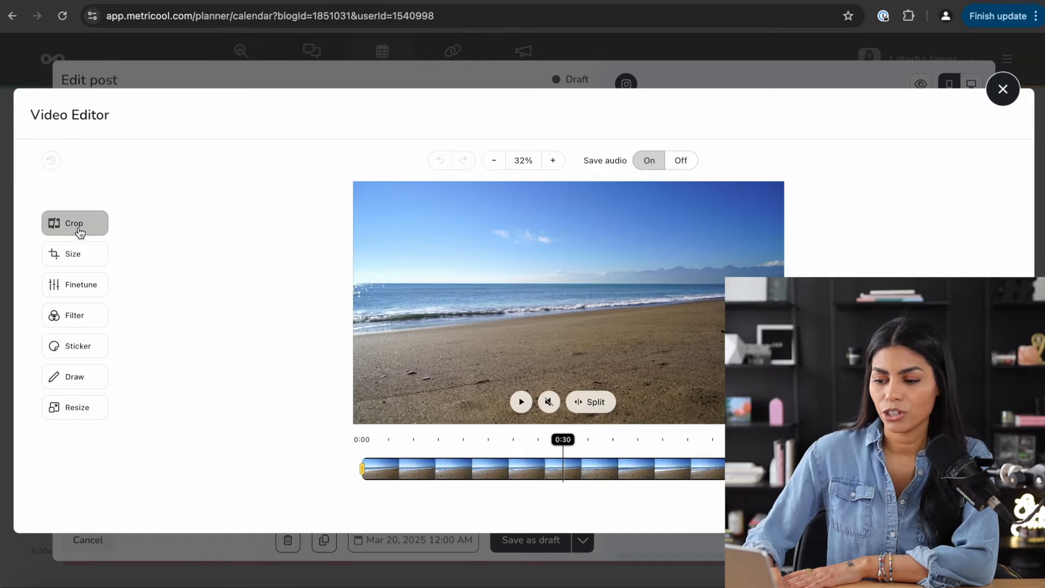
left_click(90, 260)
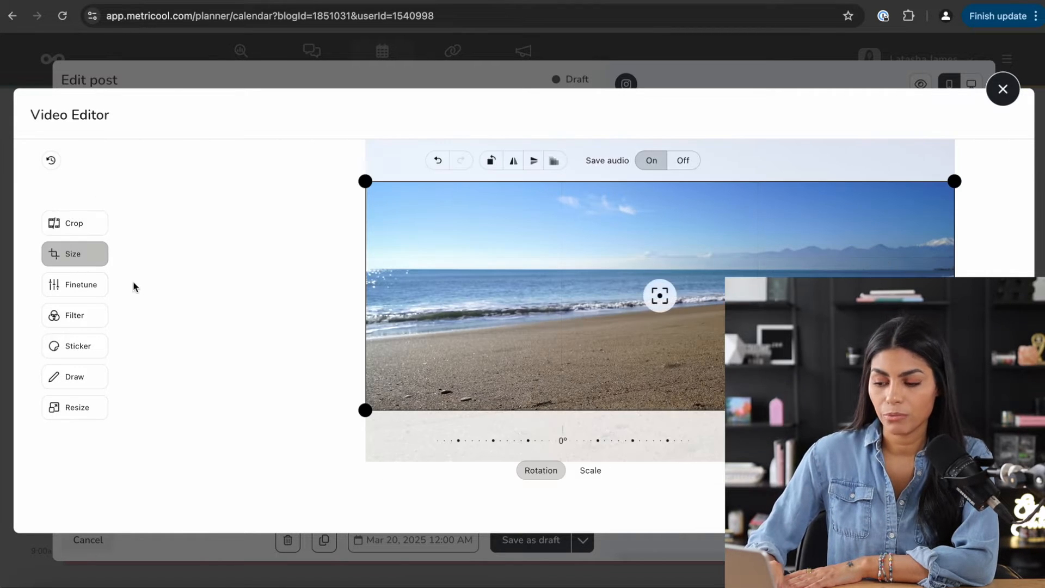
left_click(90, 291)
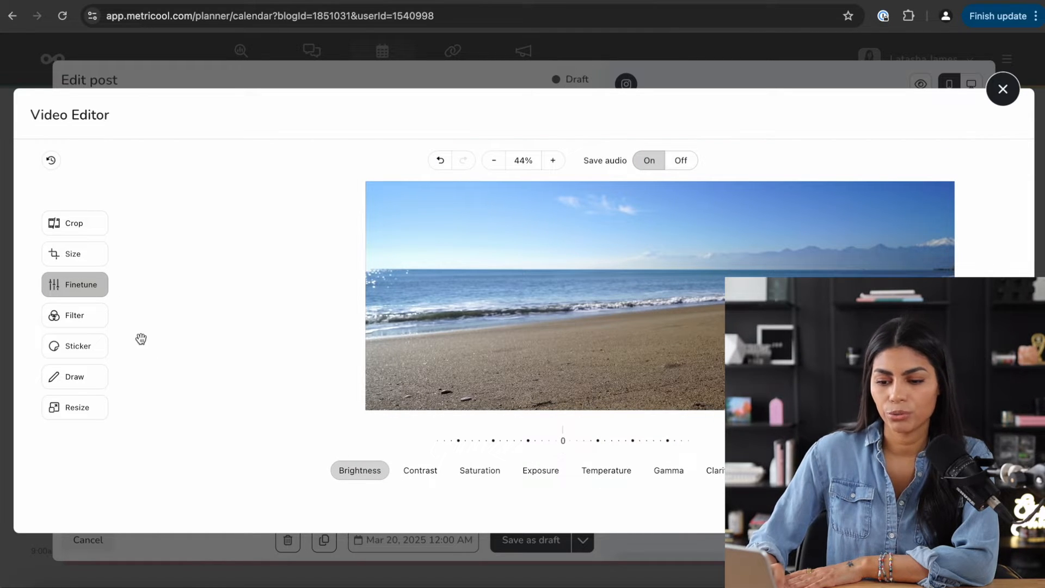
left_click(77, 315)
left_click(81, 351)
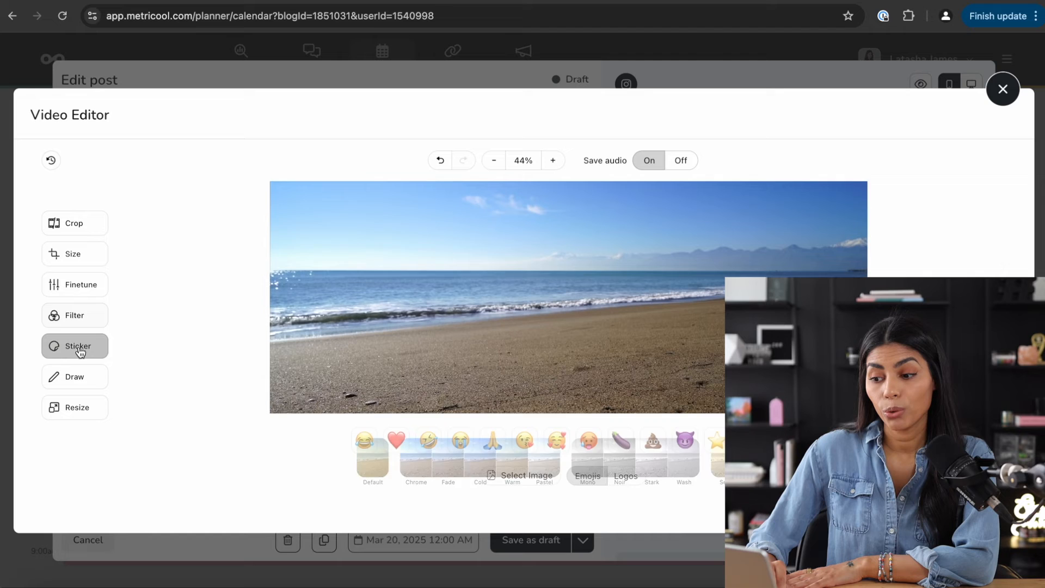
left_click(76, 382)
left_click(78, 411)
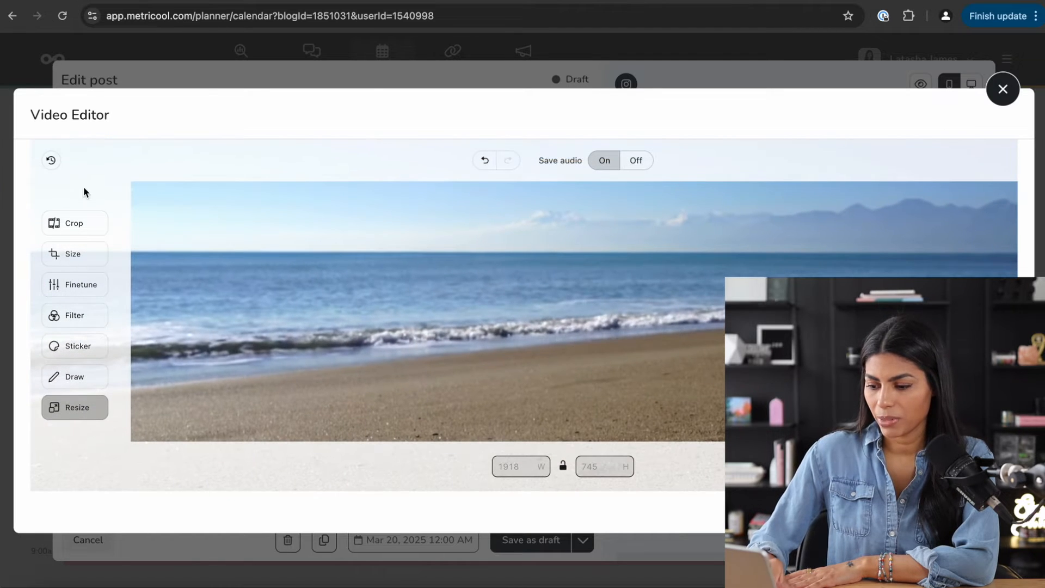
left_click(80, 226)
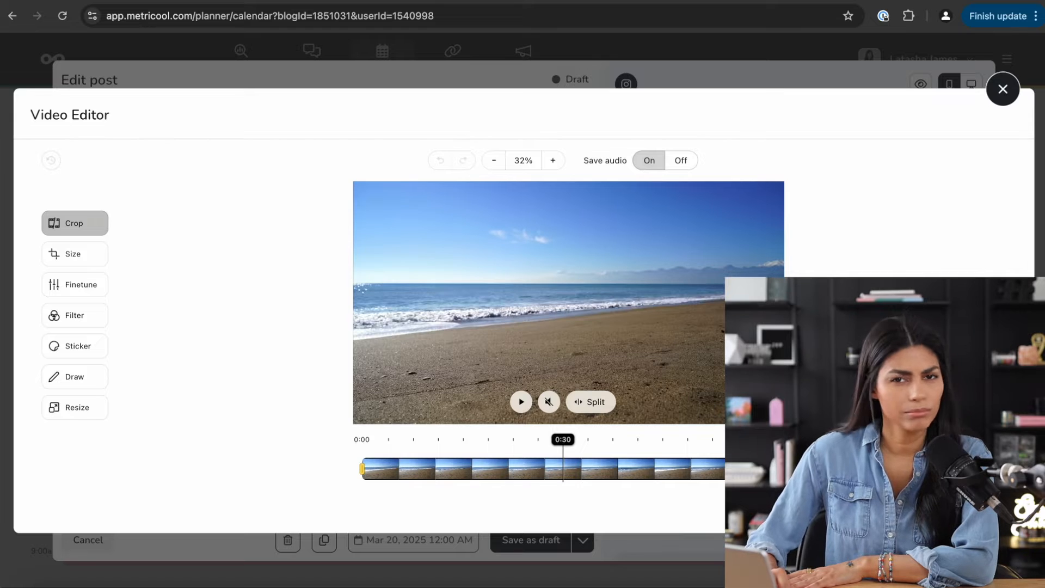
left_click_drag(721, 471, 563, 469)
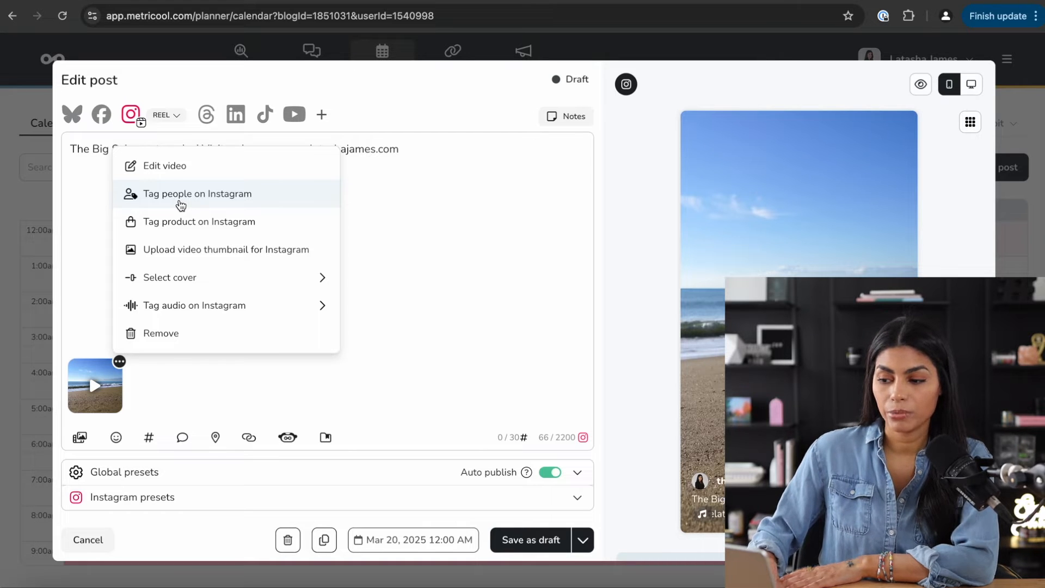
- Tag an Instagram account handle in the Reel's video and close the tagging window
left_click(181, 206)
left_click(660, 268)
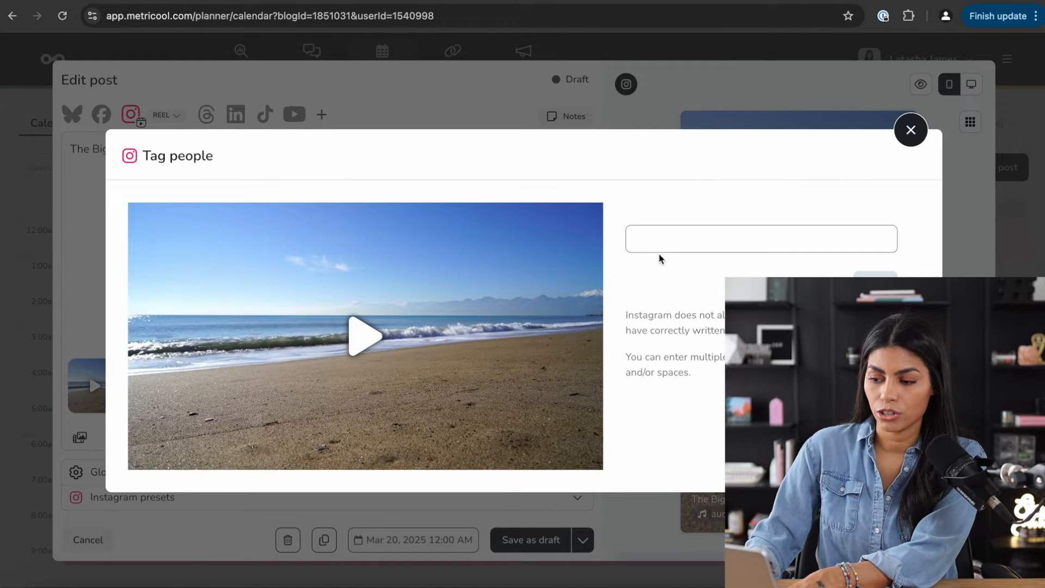
left_click(660, 239)
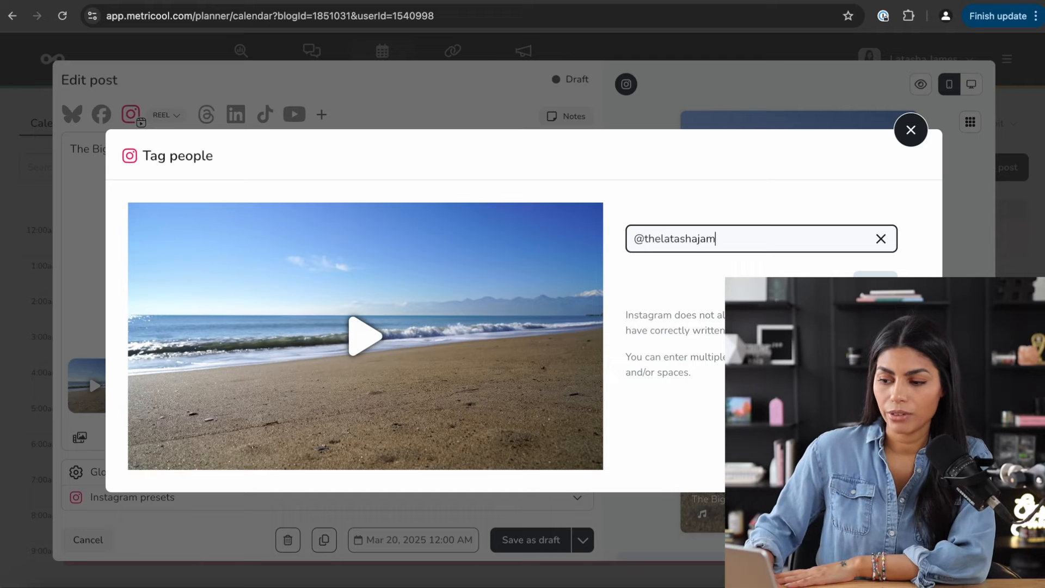
left_click(910, 131)
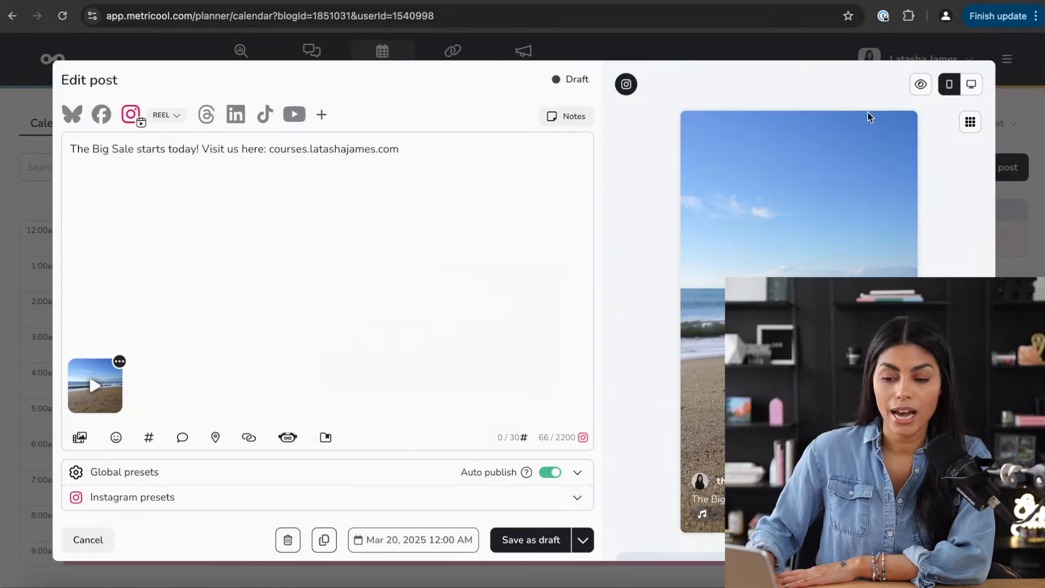
left_click(119, 361)
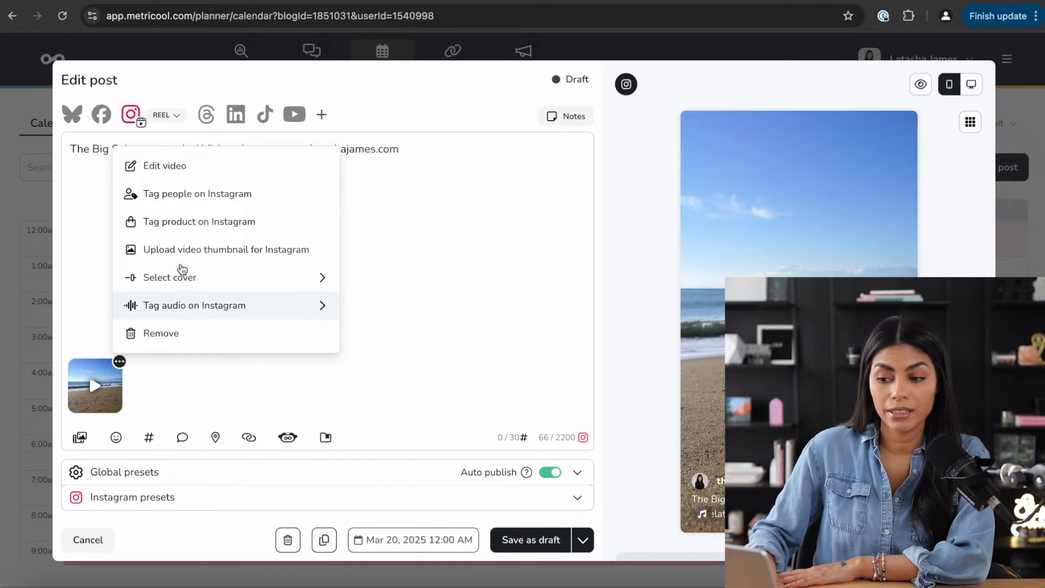
- Skip the custom thumbnail upload and pick a later video frame as the Reel cover
left_click(177, 248)
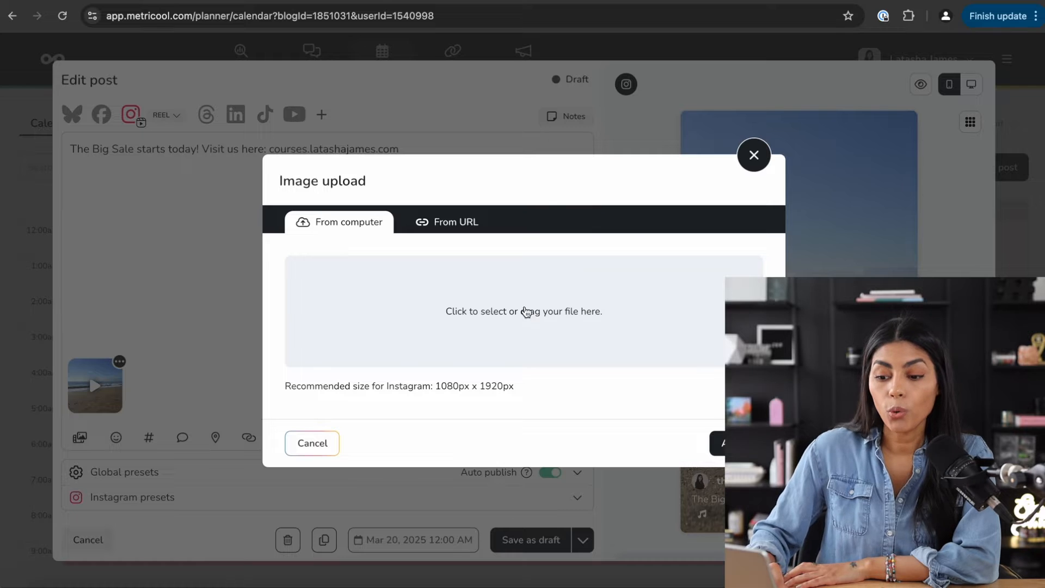
left_click(754, 155)
left_click(119, 362)
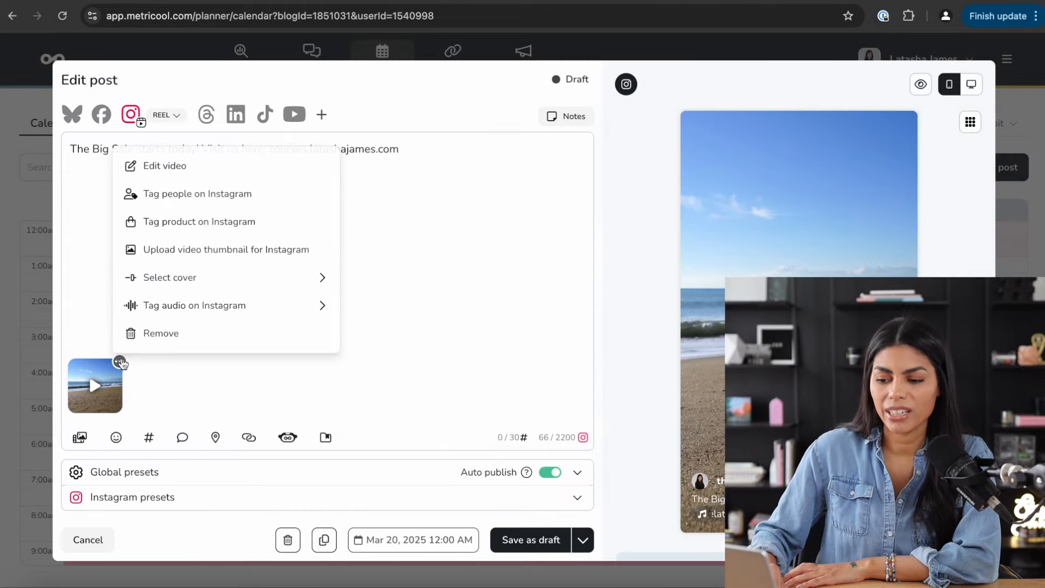
left_click(145, 278)
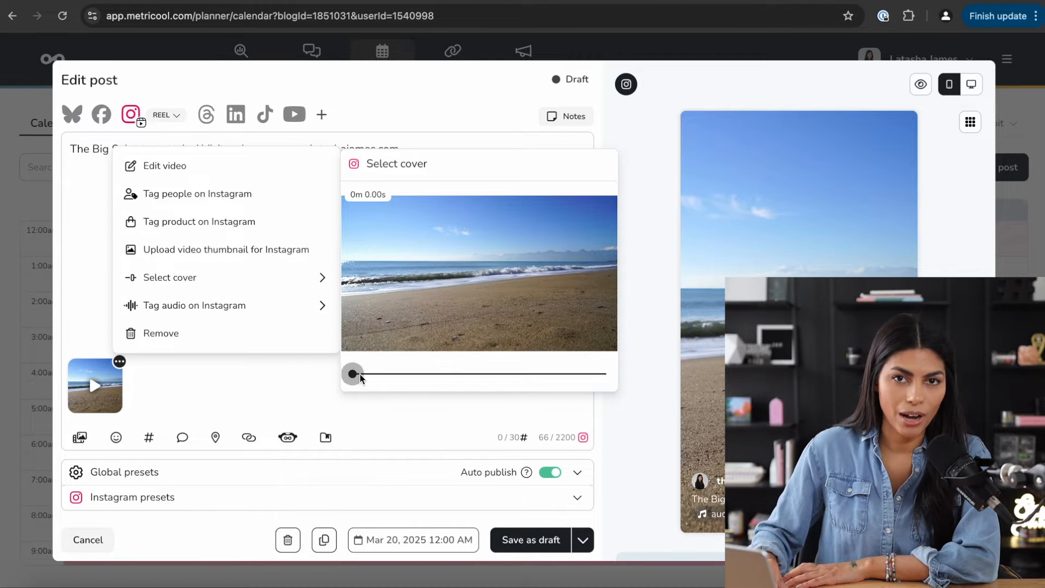
left_click_drag(353, 374, 456, 388)
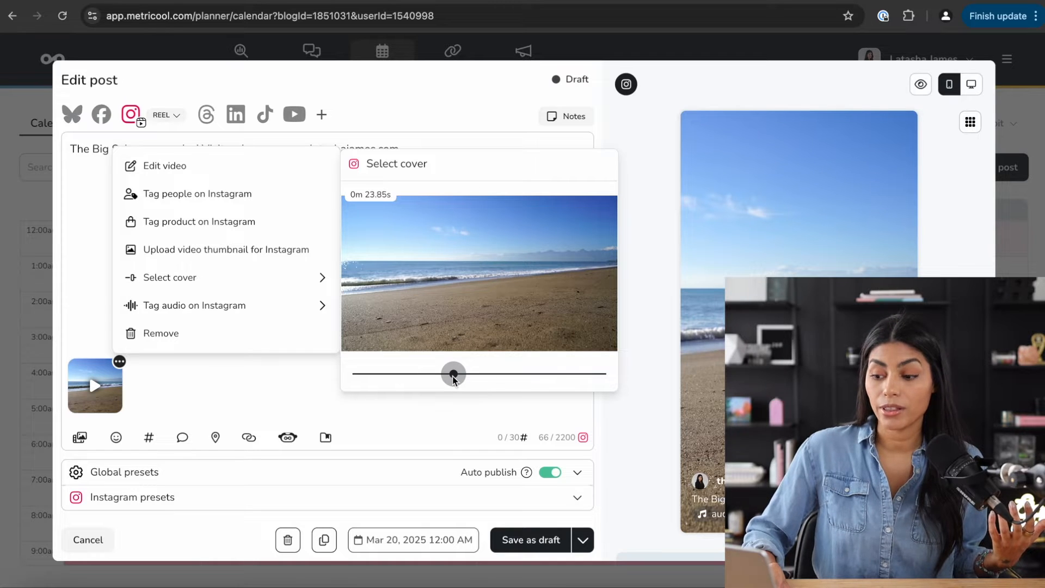
left_click_drag(434, 368, 537, 376)
- Name the video's audio 'freelance friday podcast'
mouse_move(285, 323)
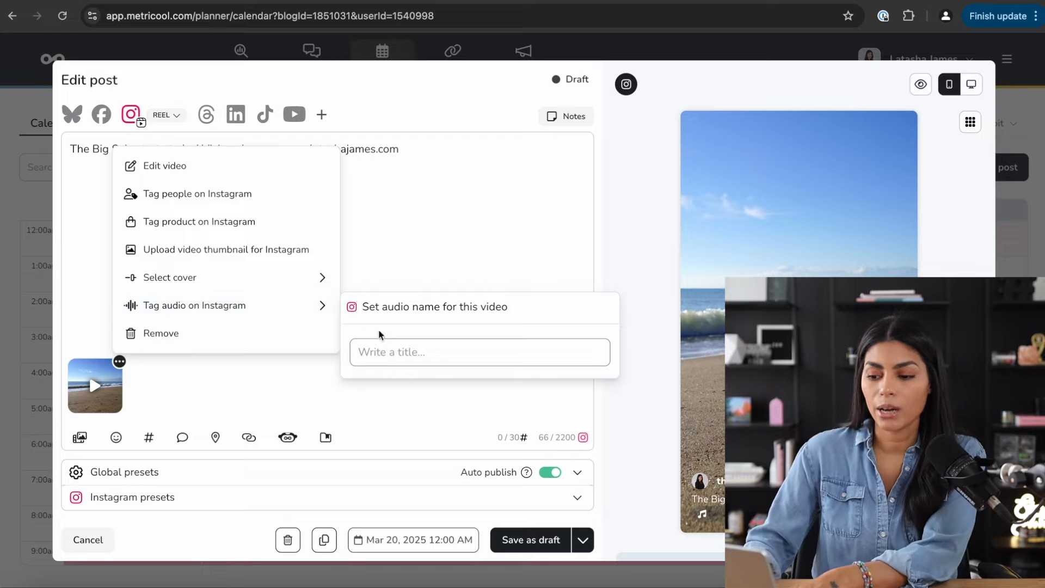
left_click(379, 351)
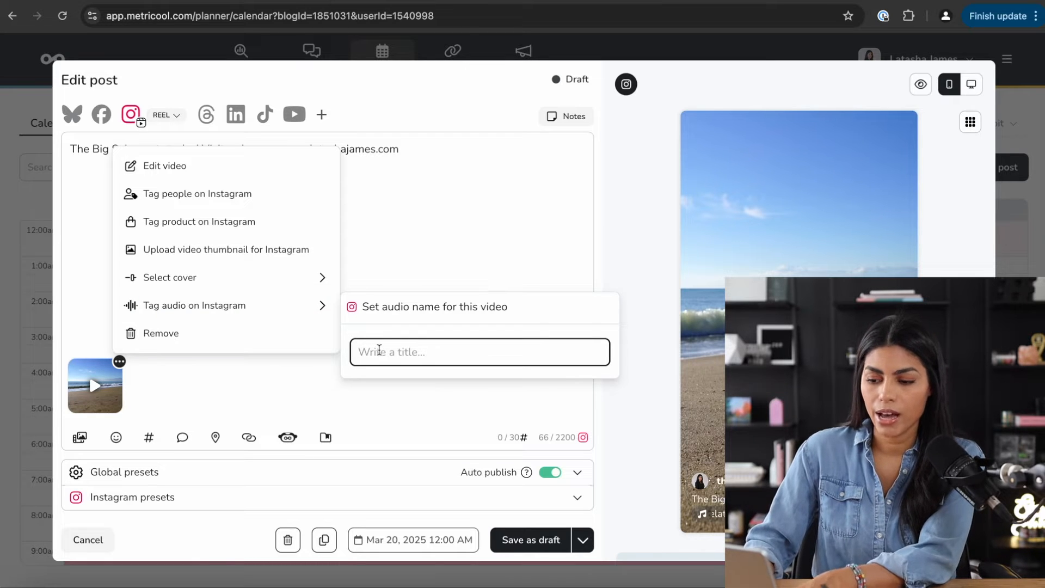
type("freelance friday p")
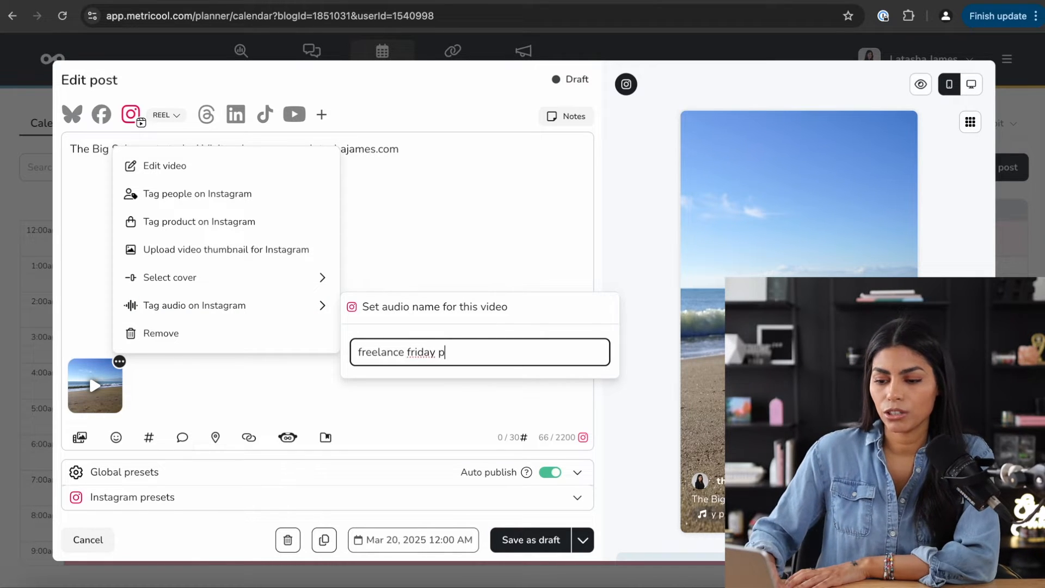
type("odcast")
key("Return")
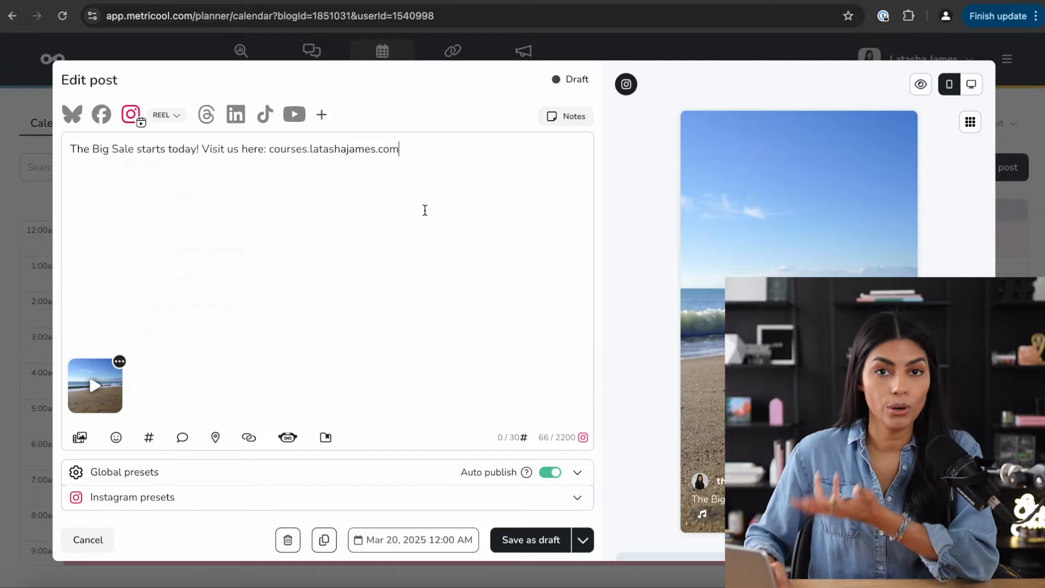
left_click(119, 361)
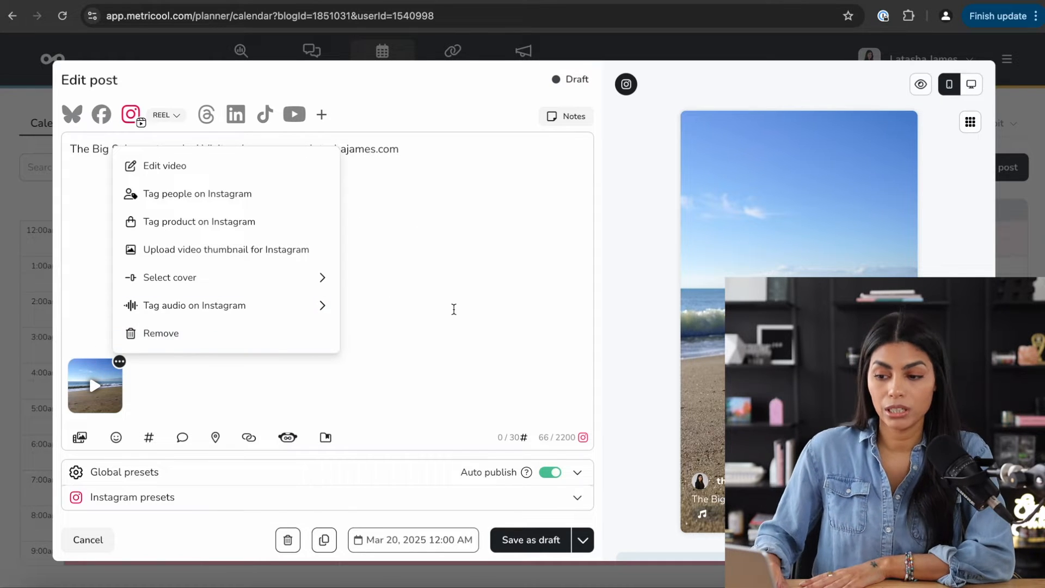
left_click(495, 269)
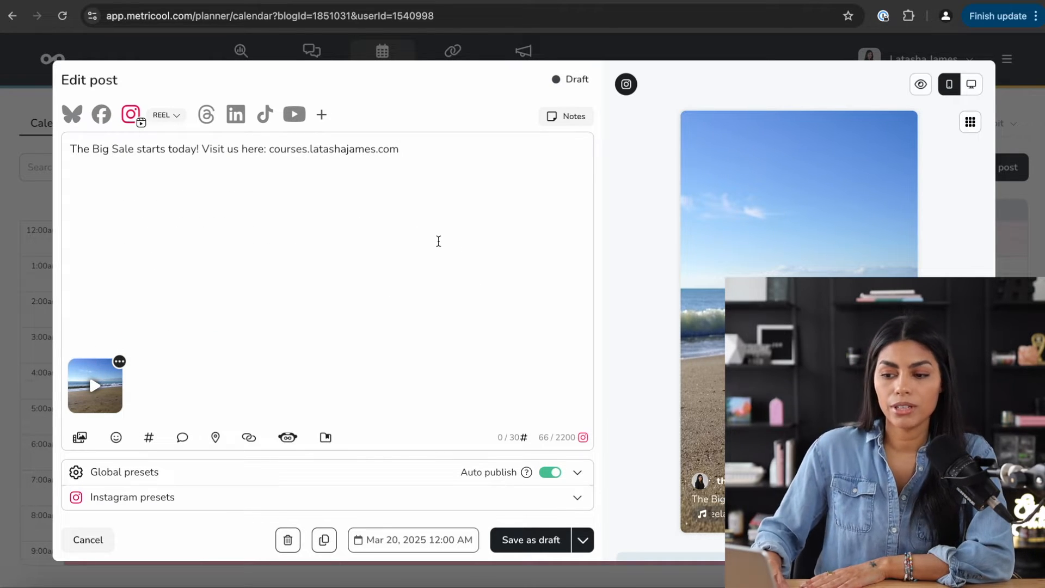
- Switch the Instagram post format from Reel to Story and back to Reel
left_click_drag(403, 150, 64, 140)
left_click(178, 118)
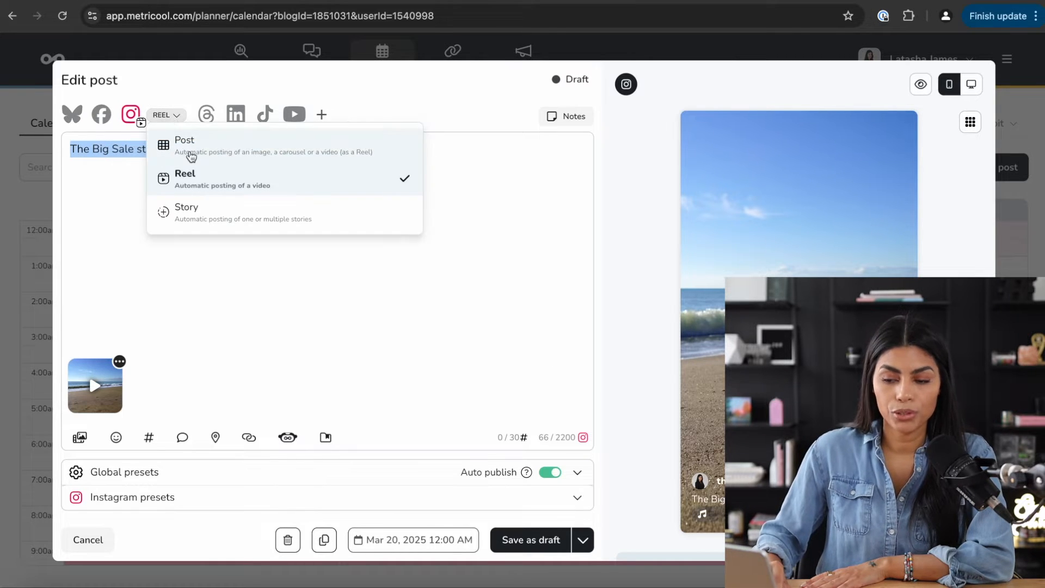
left_click(197, 206)
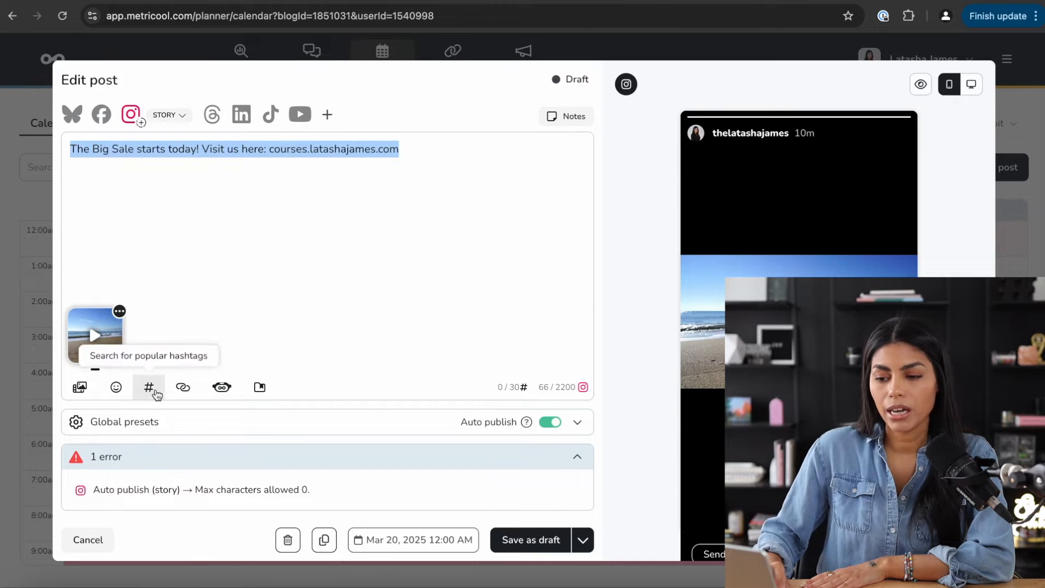
left_click(168, 116)
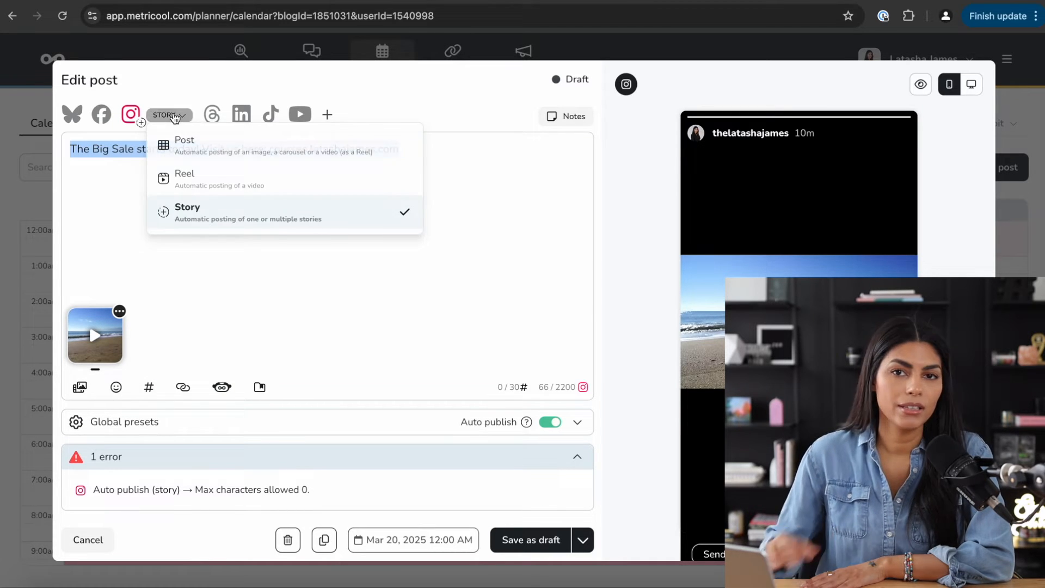
left_click(173, 179)
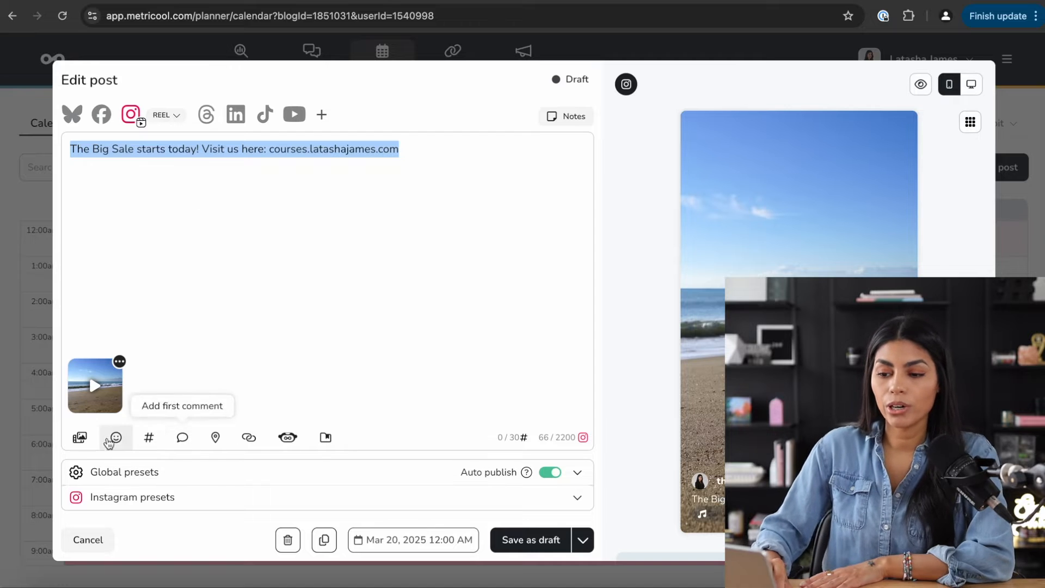
- Add a heart-eyes emoji after the caption's link, then delete it again
left_click(202, 301)
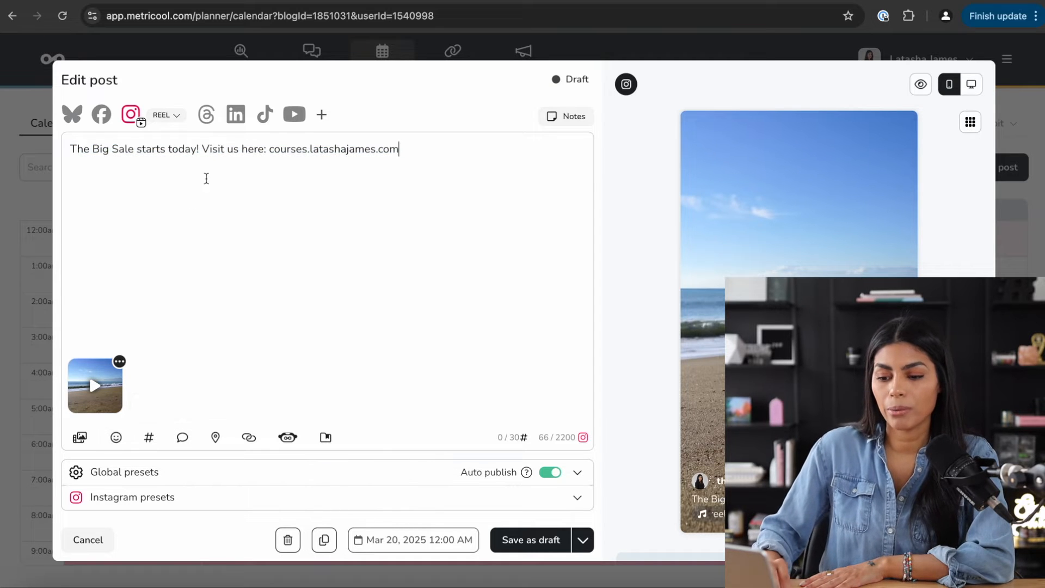
left_click(116, 439)
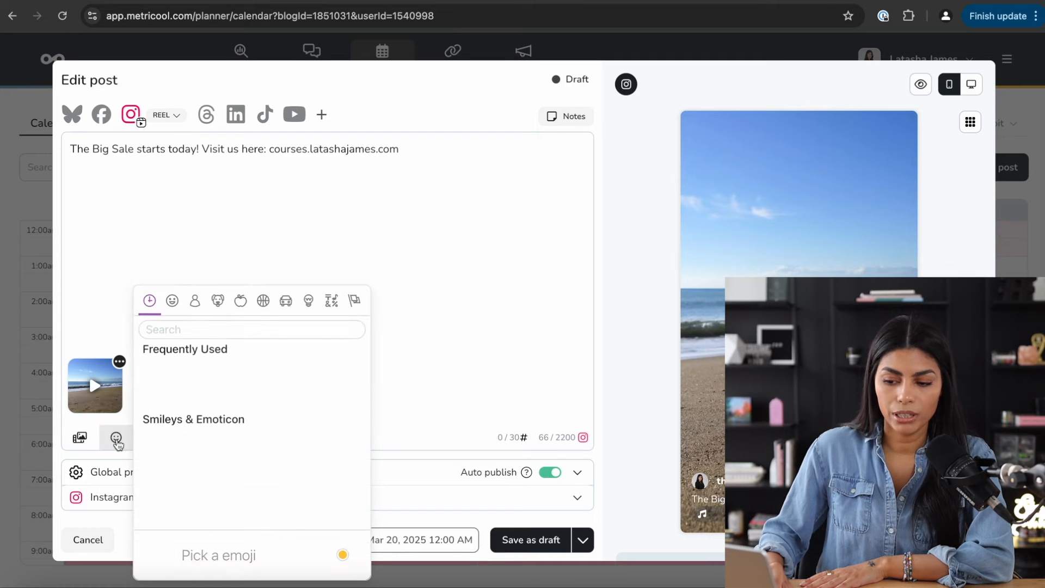
left_click(218, 373)
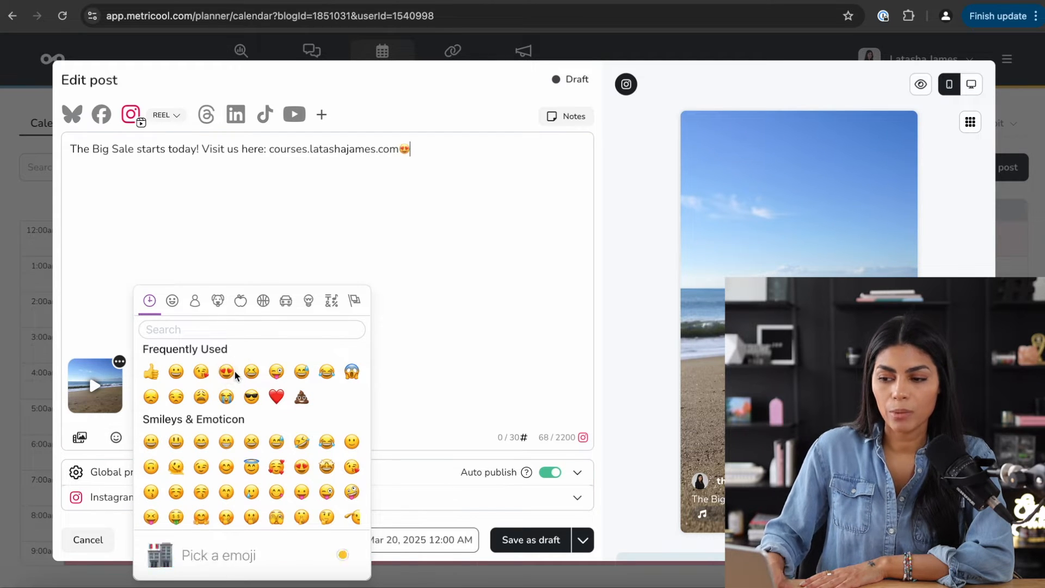
key("BackSpace")
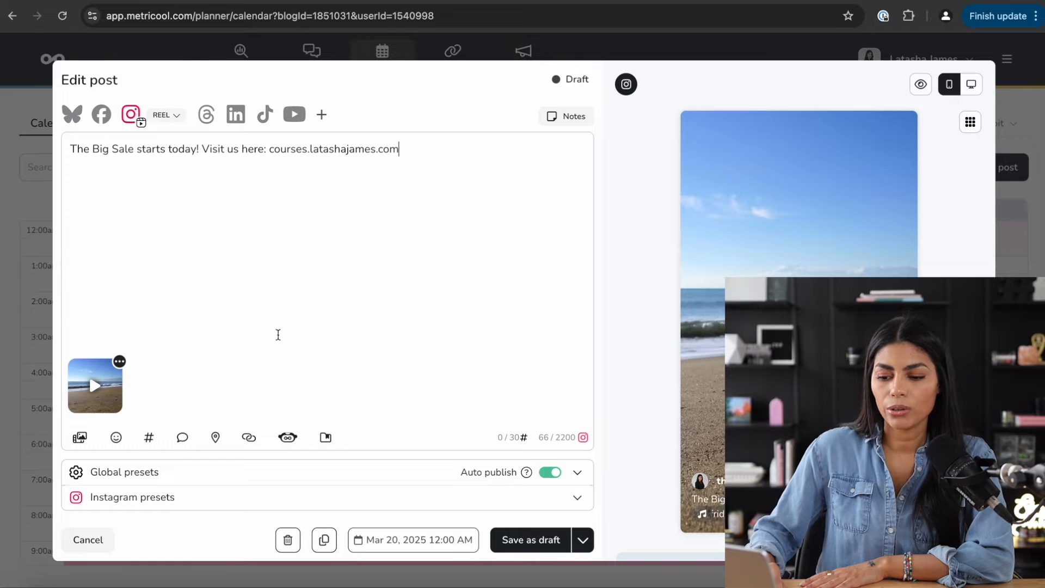
- Search Instagram hashtags for 'ocean' in the hashtag searcher
left_click(149, 439)
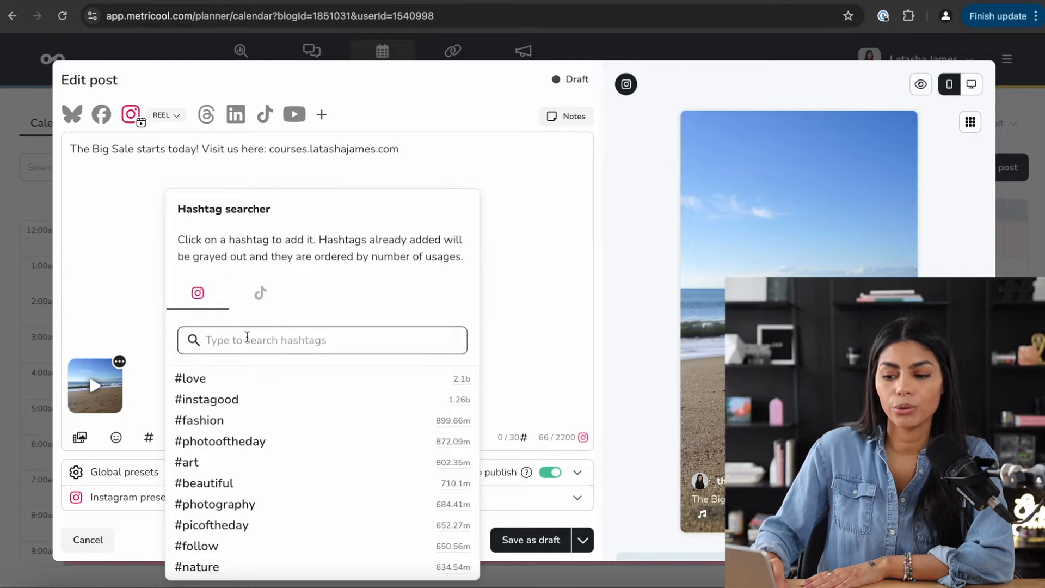
scroll(265, 425, "down", 6)
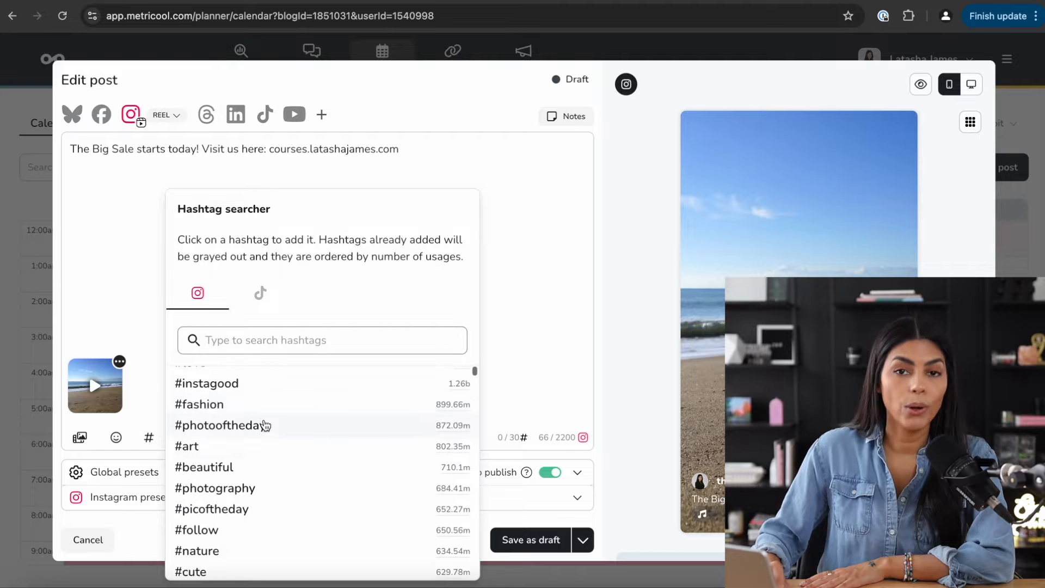
scroll(266, 425, "down", 5)
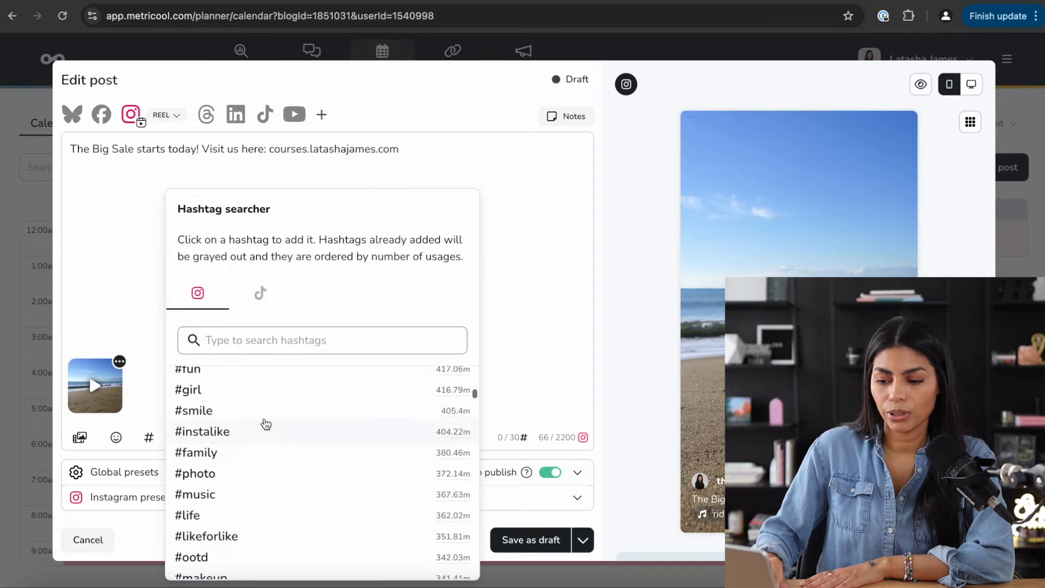
scroll(268, 453, "down", 8)
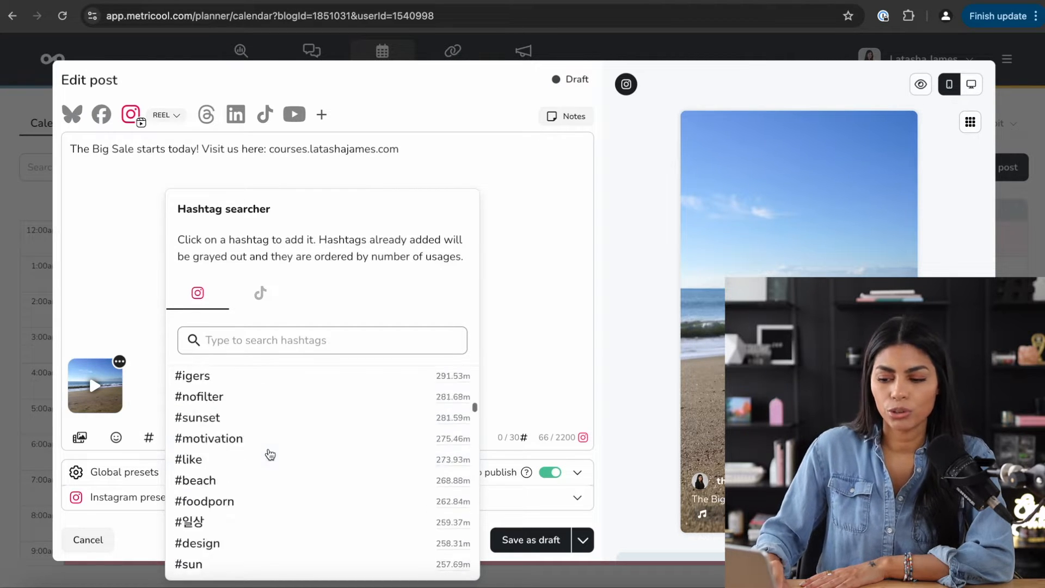
left_click(269, 333)
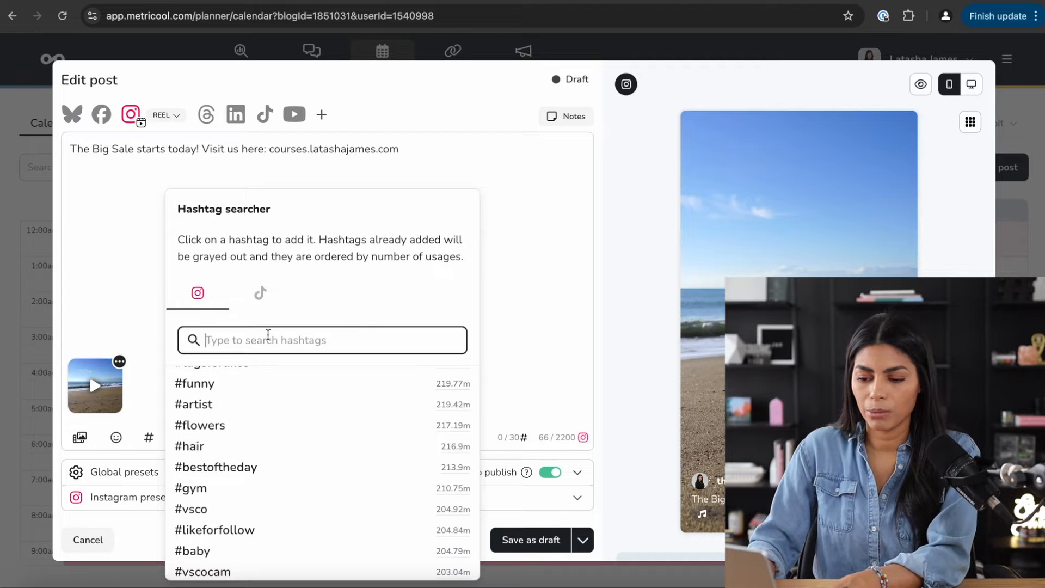
type("ocean")
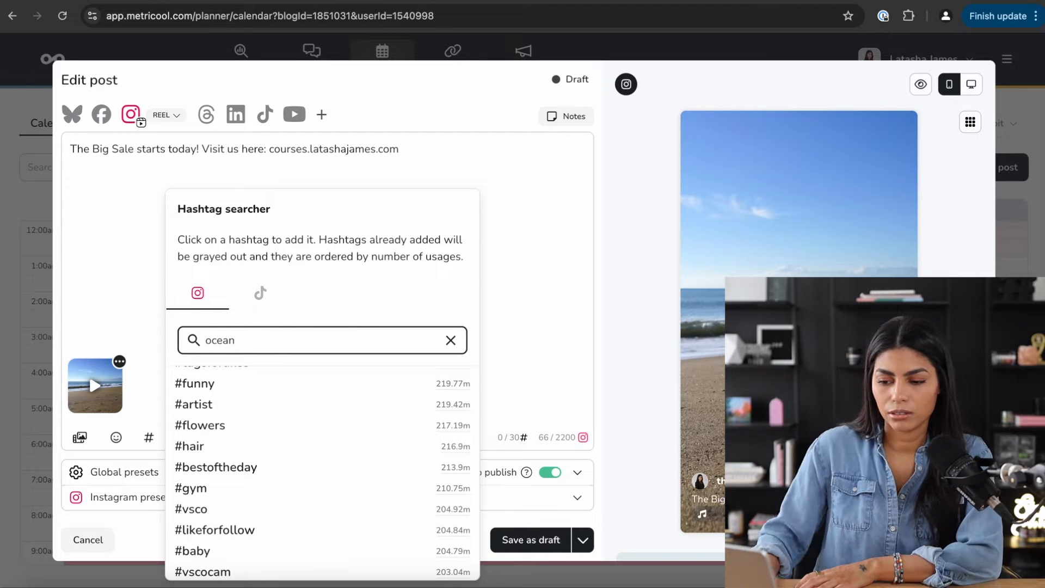
- Browse the 'ocean' hashtag results, led by #ocean with 74.57m uses, then close the searcher
scroll(329, 418, "up", 20)
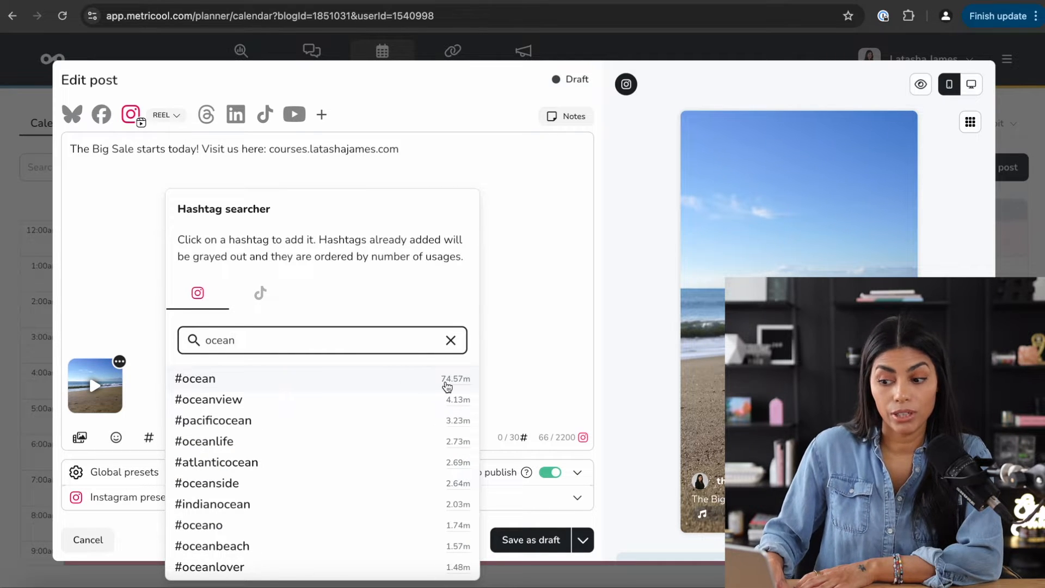
mouse_move(449, 388)
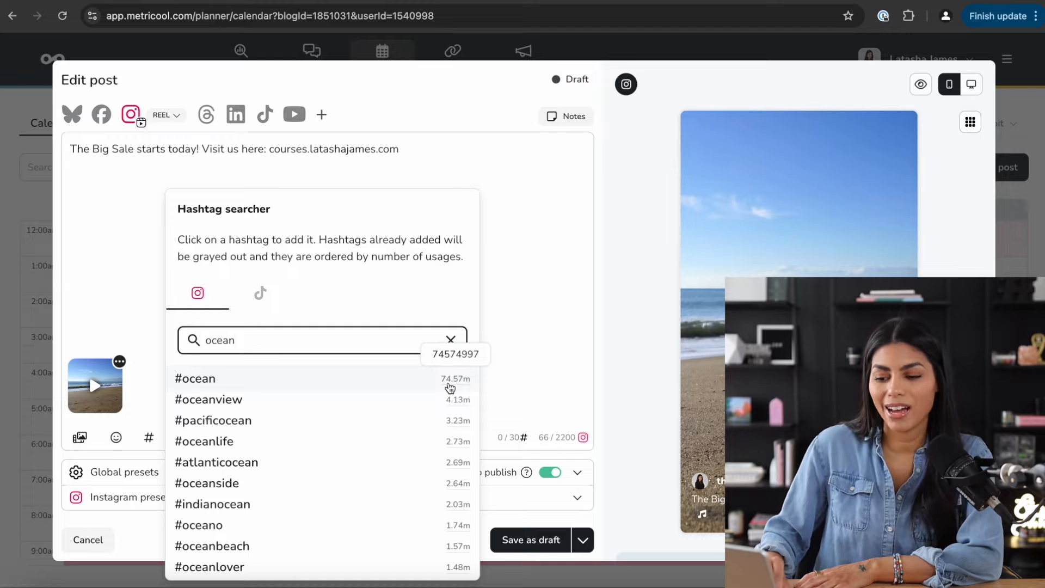
scroll(316, 477, "down", 10)
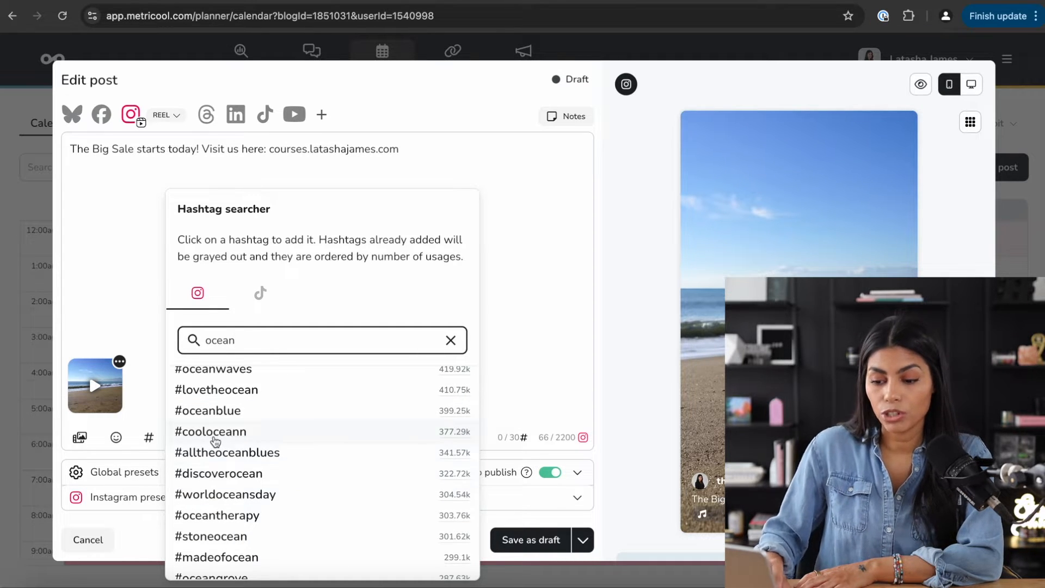
scroll(281, 441, "down", 3)
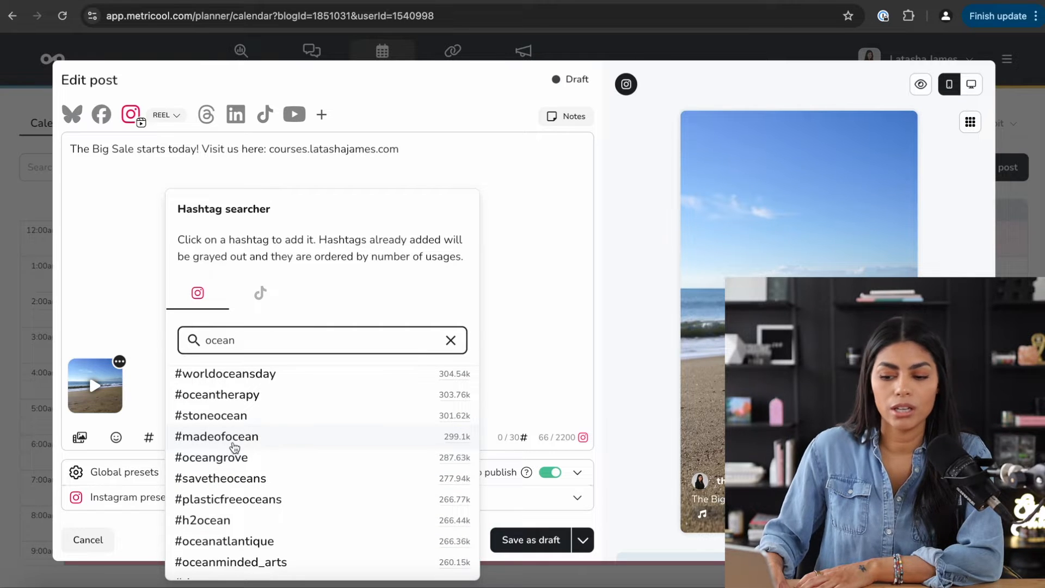
scroll(265, 438, "down", 5)
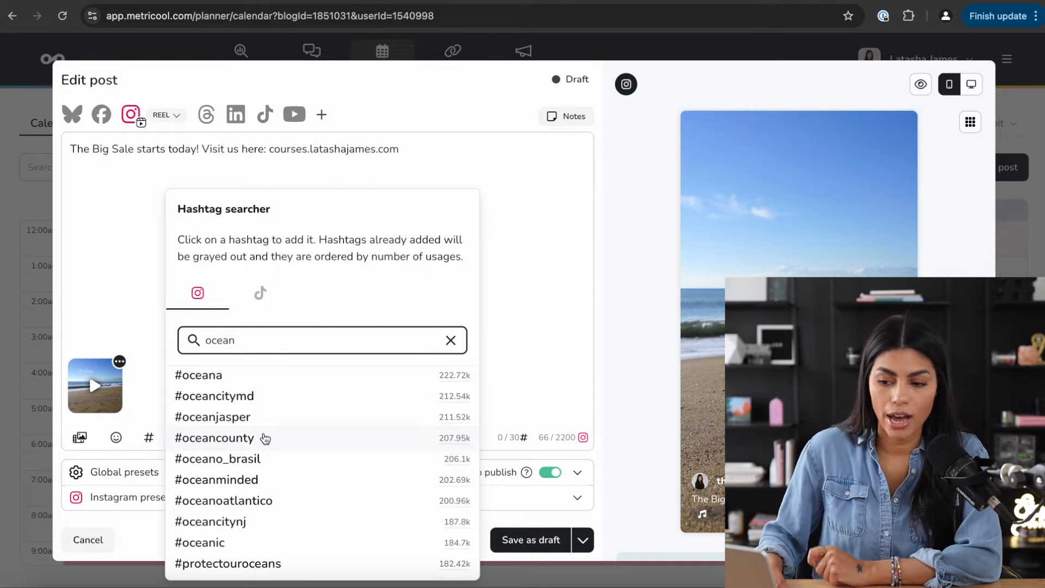
left_click(300, 175)
left_click(149, 438)
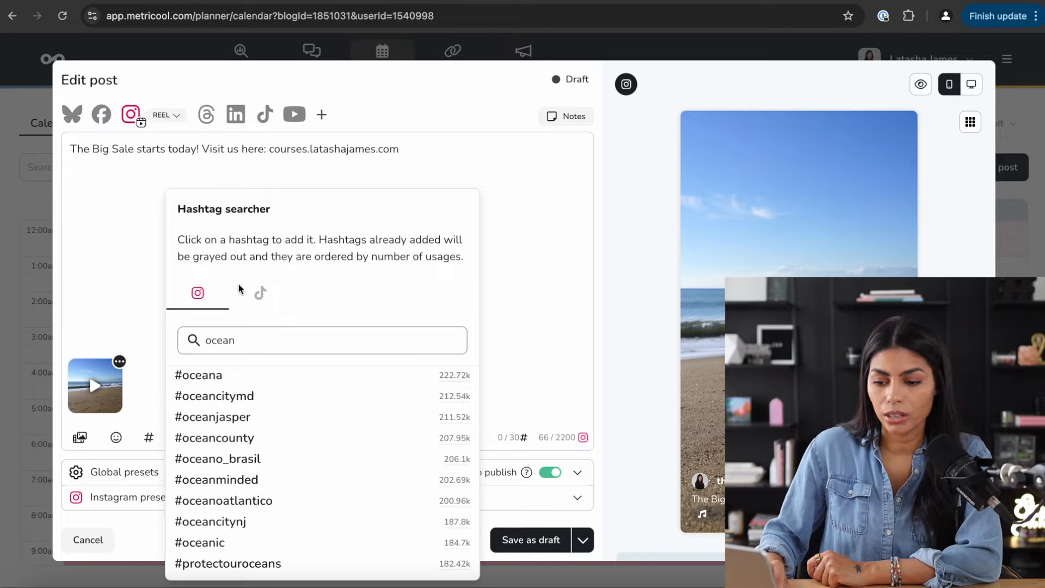
left_click(99, 298)
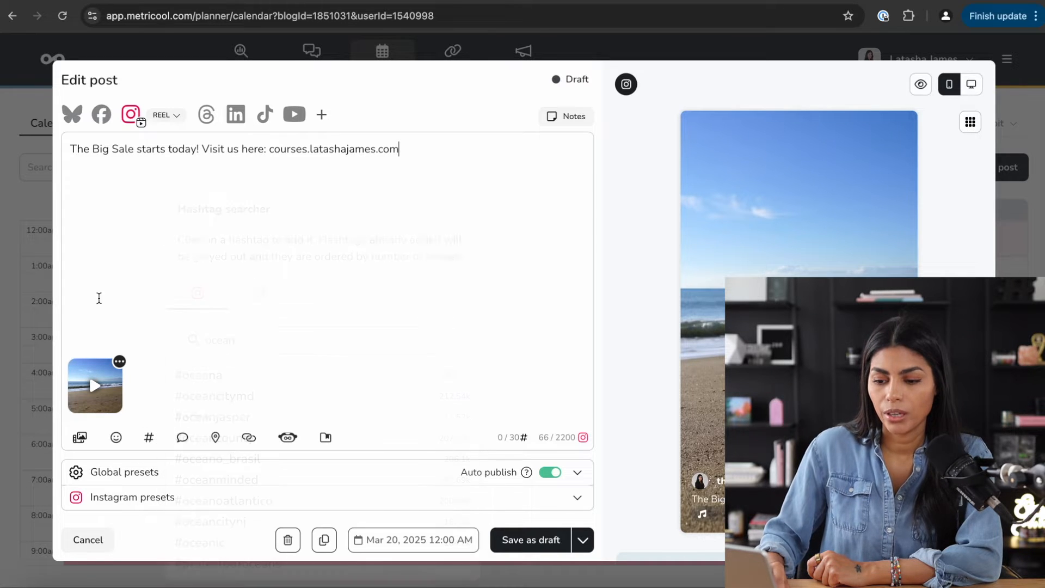
- Add the first comment "What's your favorite beach?" to the reel post
left_click(183, 438)
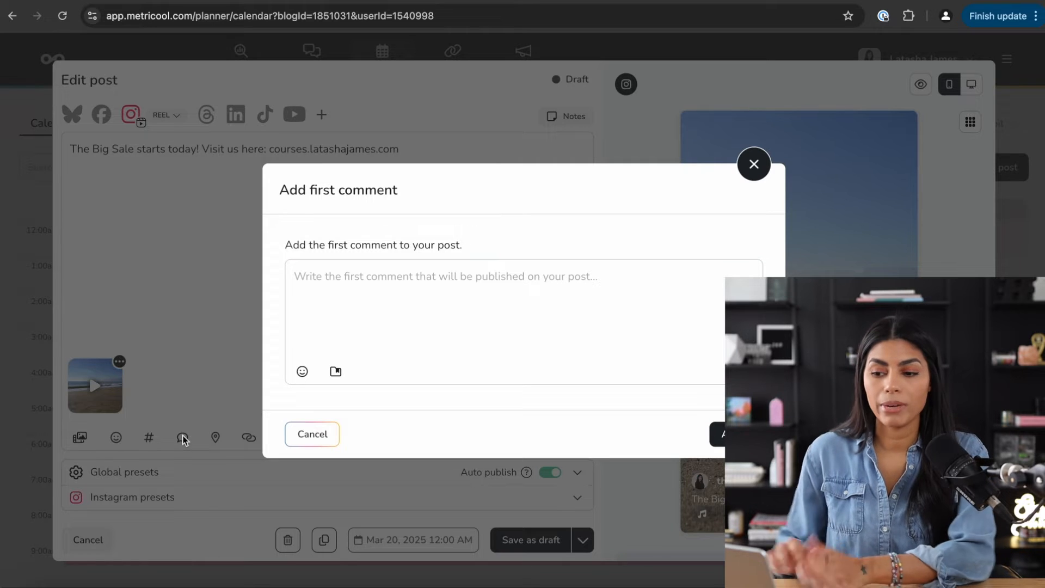
type("WWhat's your favorite beach?")
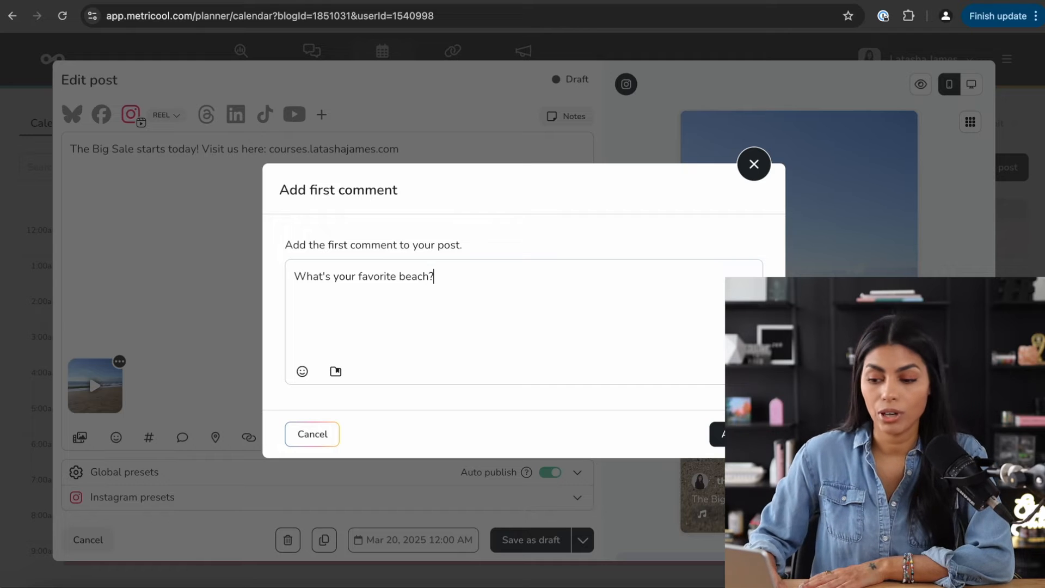
left_click(754, 163)
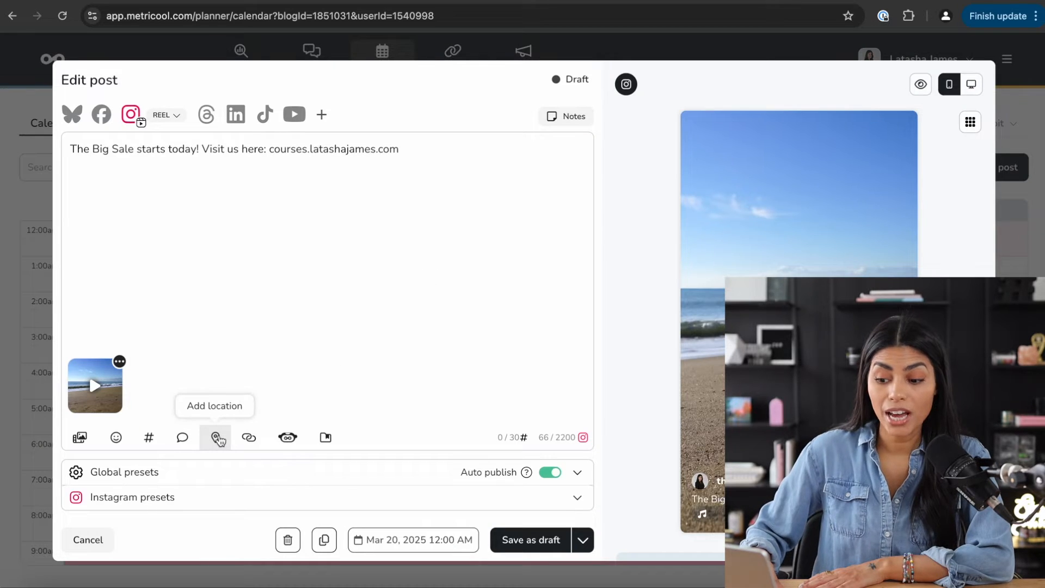
- Check the campaign URL generator, then bring up the AI text generator on the Big Sale caption
left_click(247, 439)
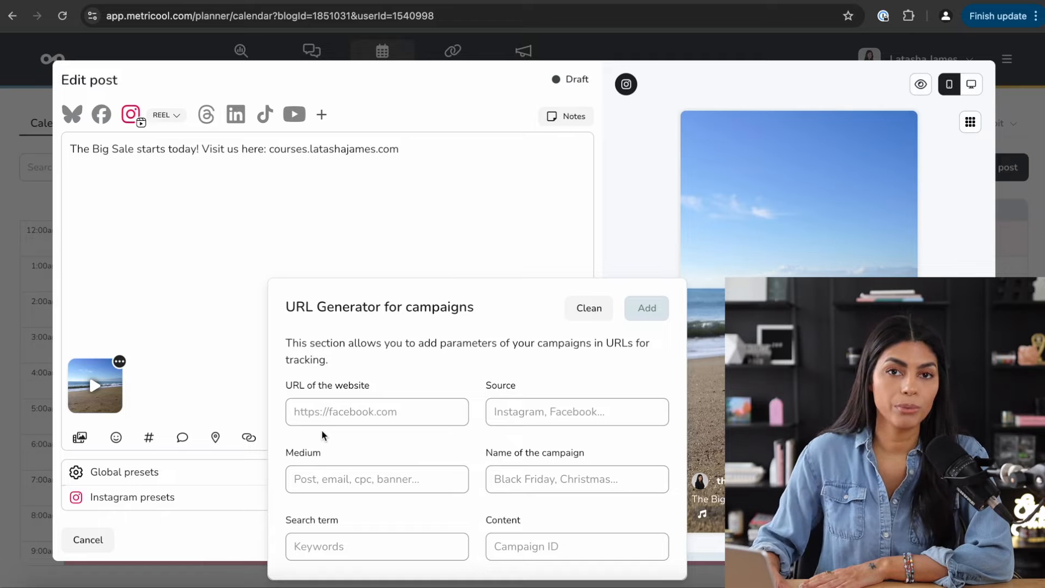
left_click(322, 420)
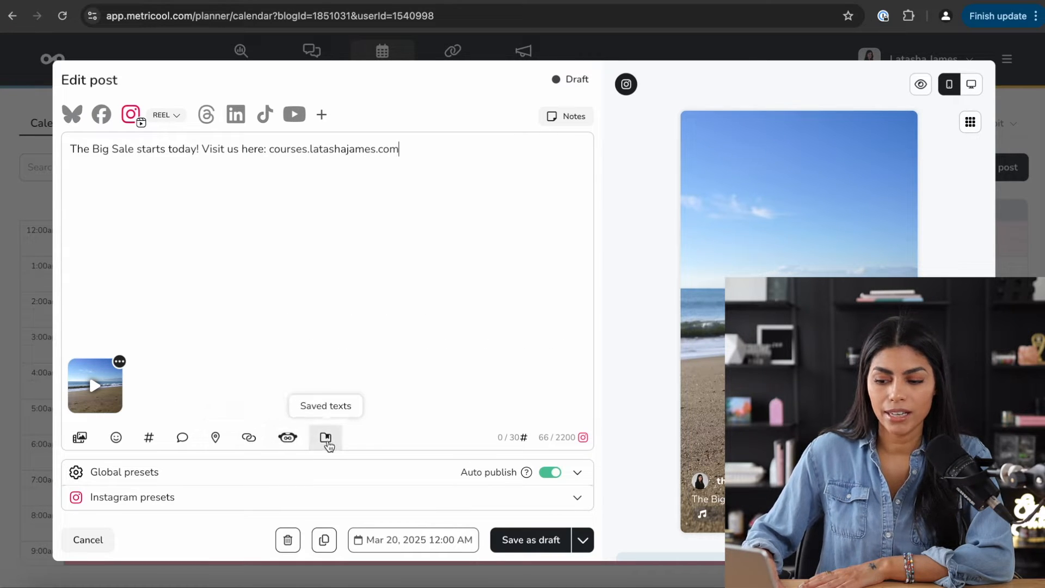
left_click(287, 439)
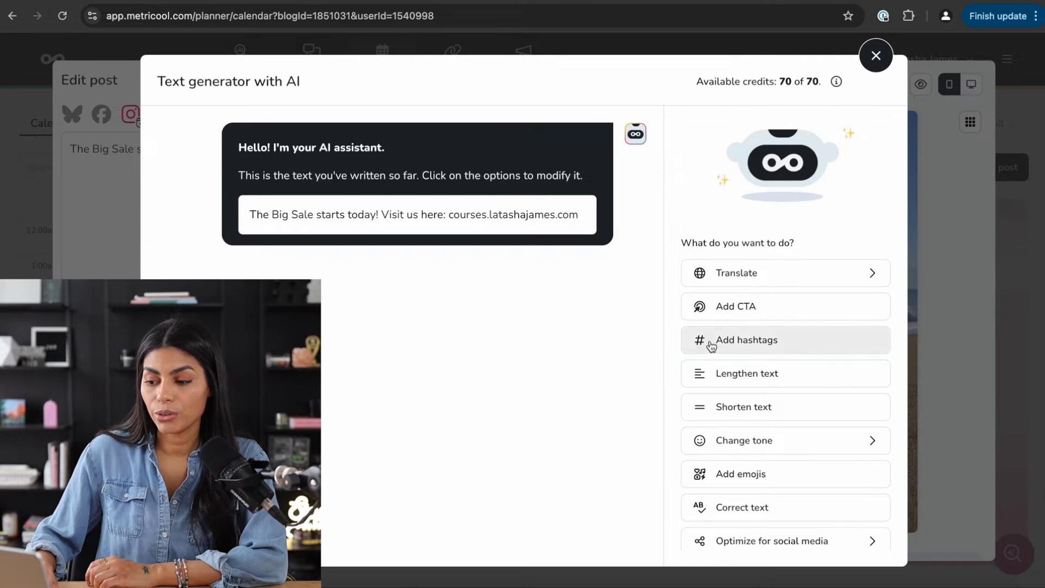
- Have the AI lengthen the Big Sale caption and switch its tone to Humorous
scroll(781, 340, "down", 1)
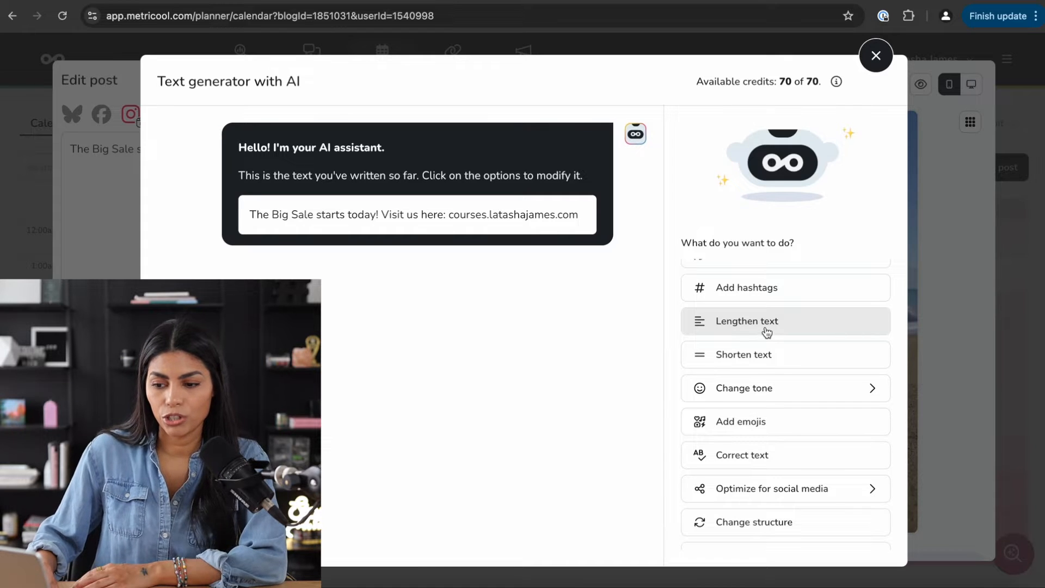
left_click(767, 329)
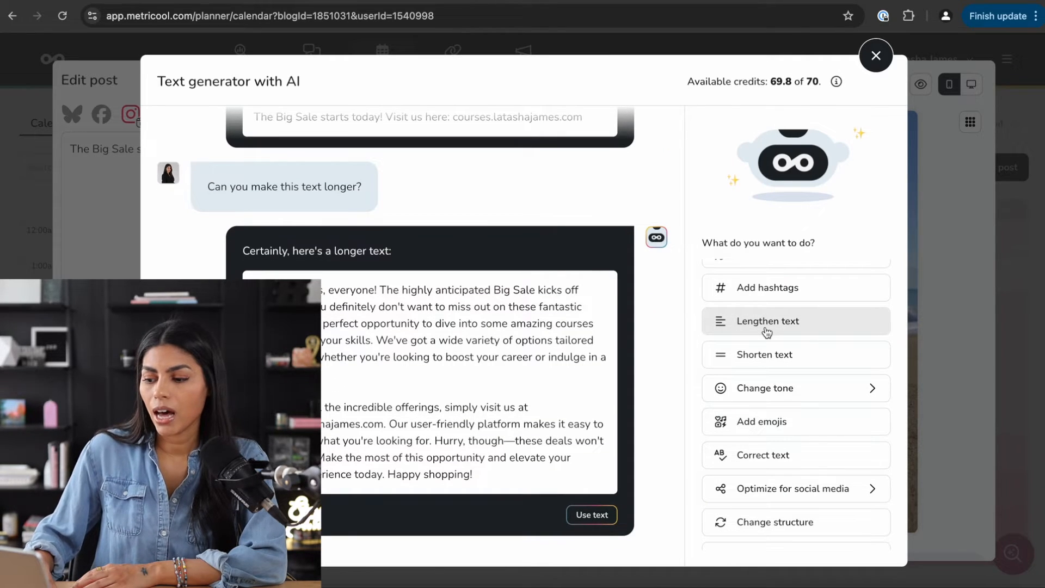
left_click(752, 387)
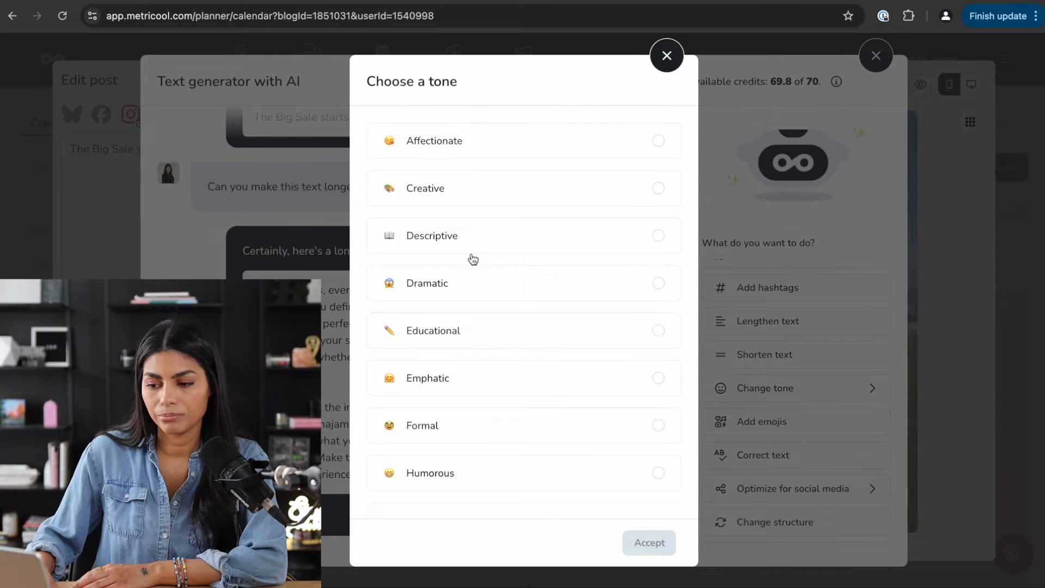
scroll(472, 259, "down", 4)
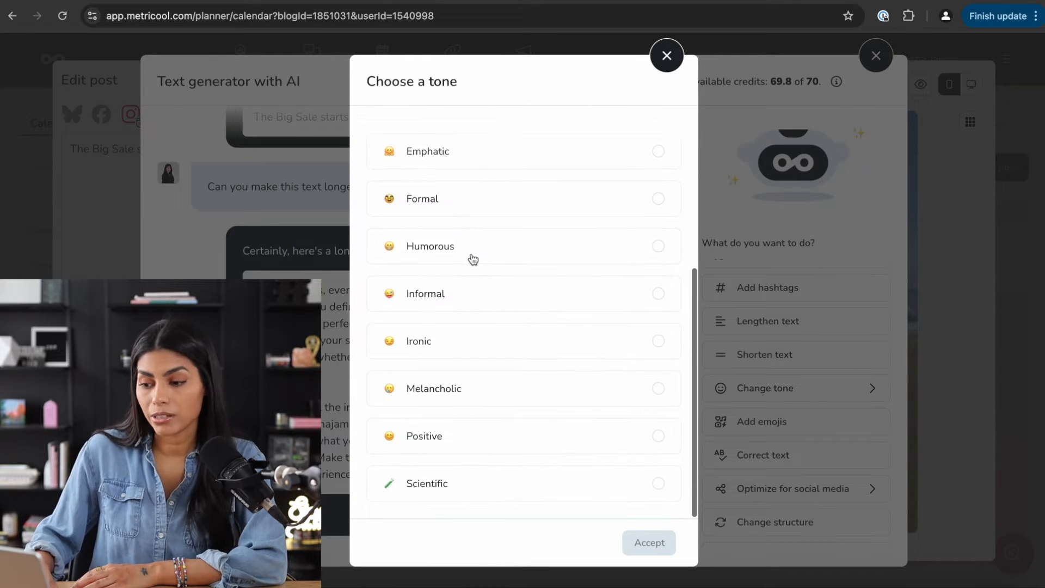
left_click(471, 260)
left_click(653, 544)
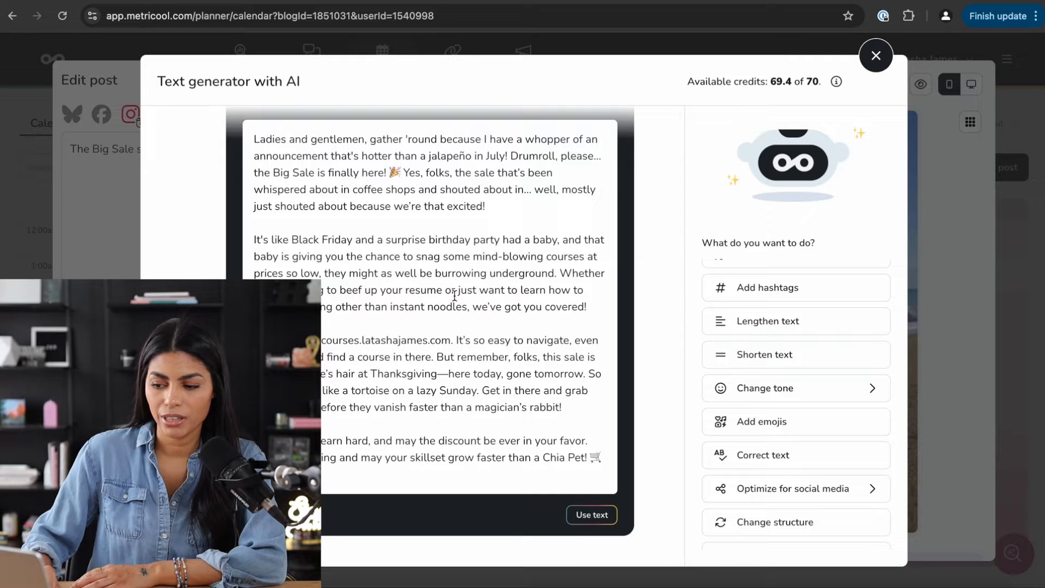
- Replace the post's caption with the humorous 1150-character AI text
scroll(454, 296, "up", 1)
scroll(470, 315, "down", 1)
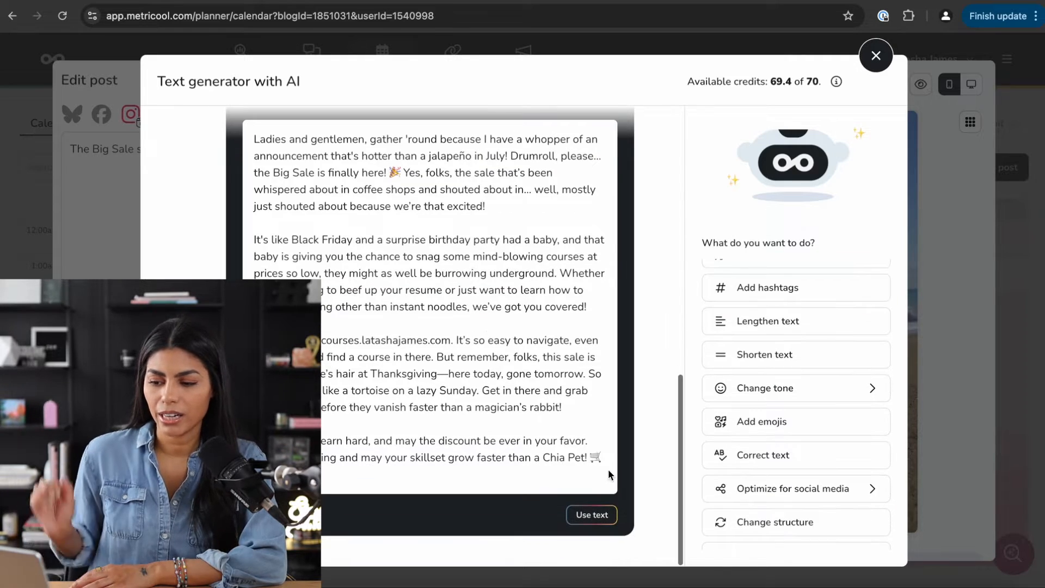
left_click(594, 513)
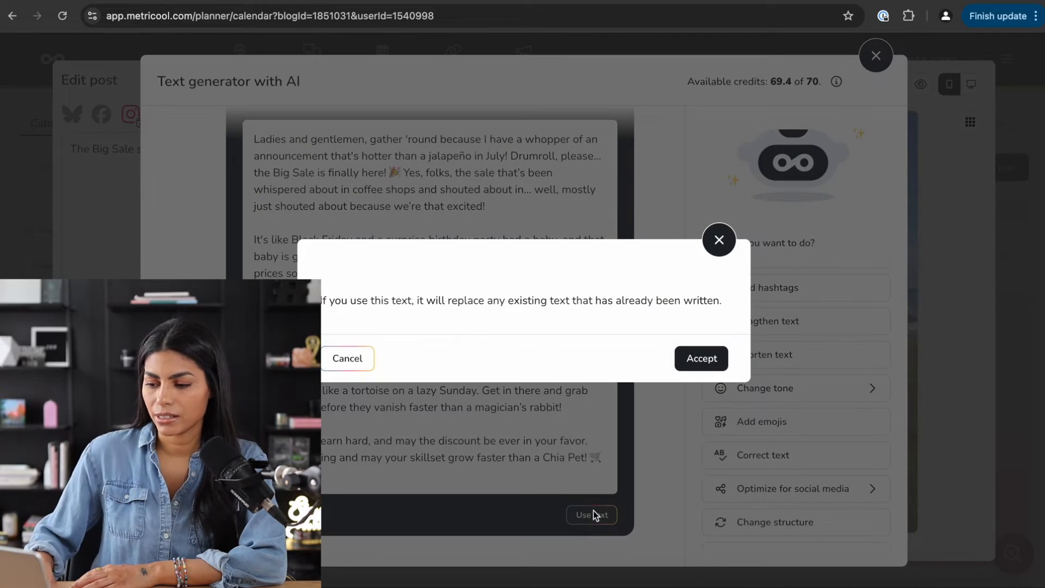
left_click(702, 358)
scroll(495, 202, "down", 2)
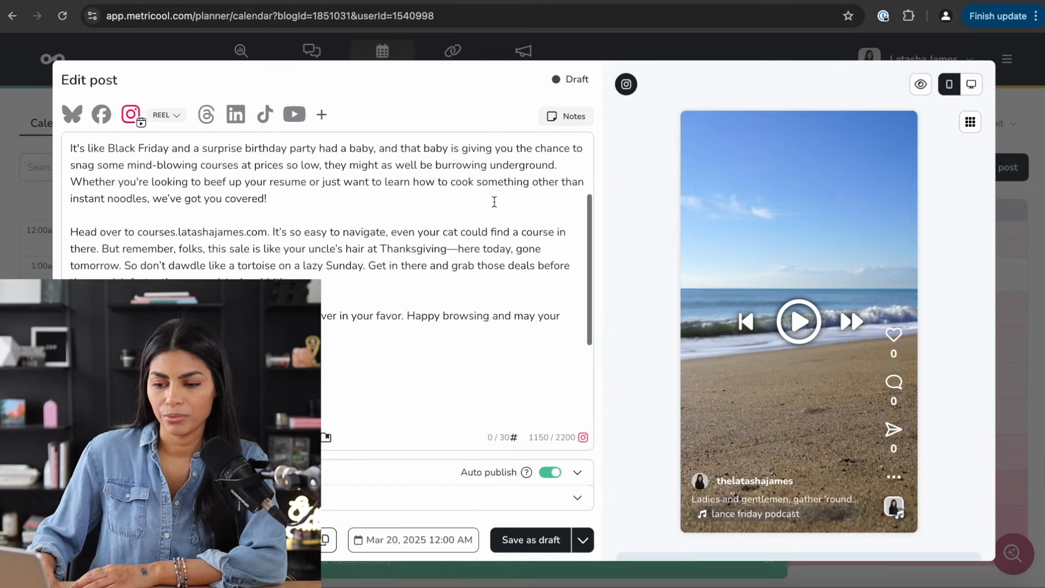
- Put the cursor before 'courses' in the caption's second paragraph and bring up the saved texts list
scroll(479, 205, "up", 2)
left_click(415, 206)
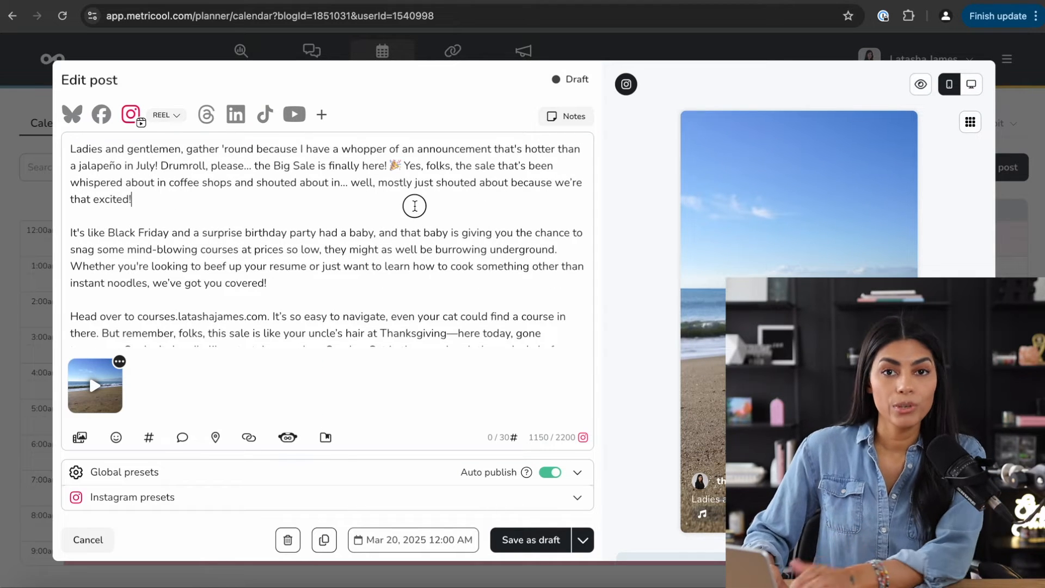
scroll(156, 279, "down", 1)
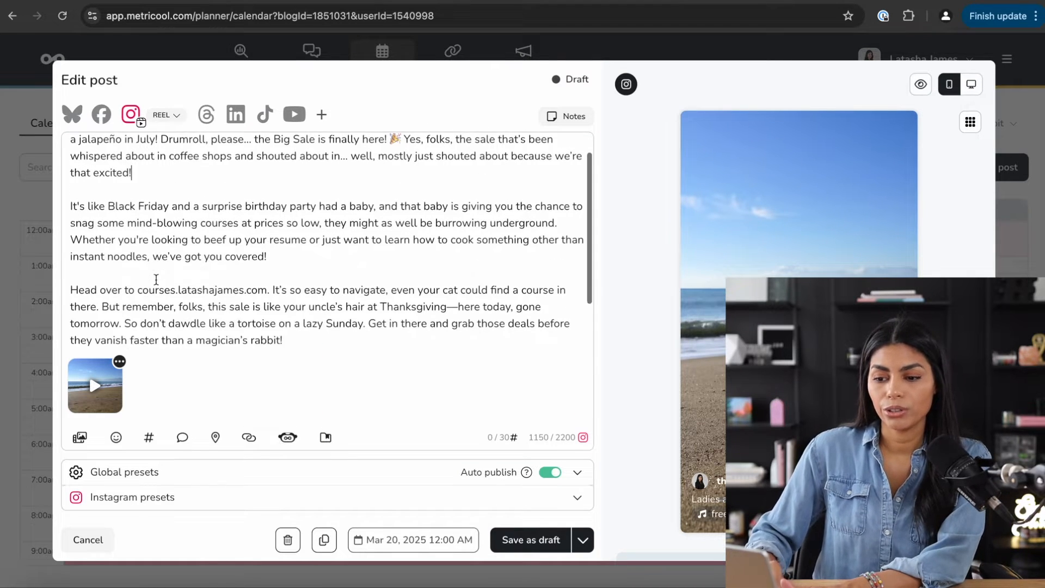
scroll(156, 279, "down", 1)
scroll(174, 325, "up", 3)
left_click(126, 198)
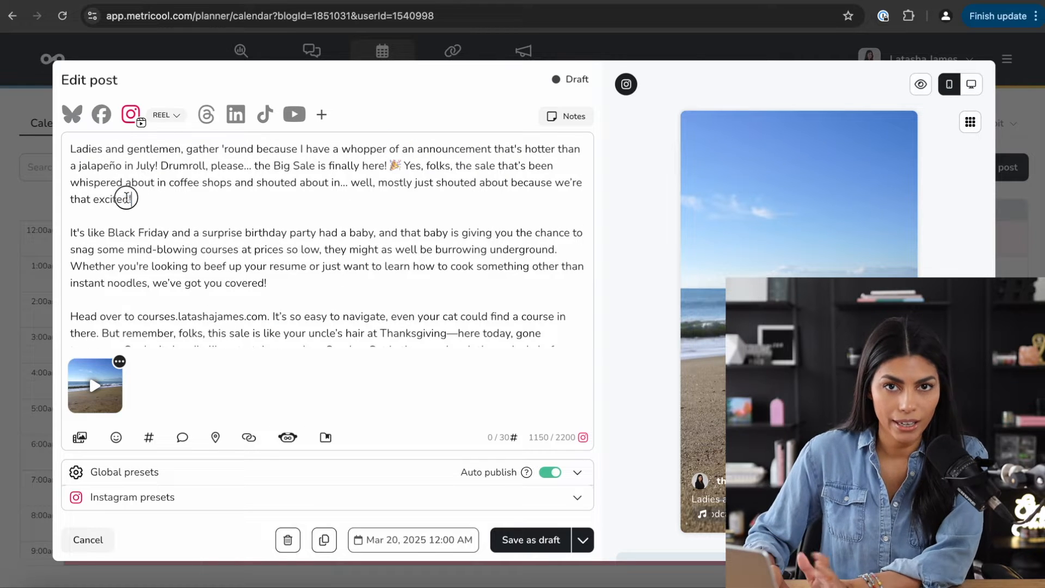
left_click(197, 246)
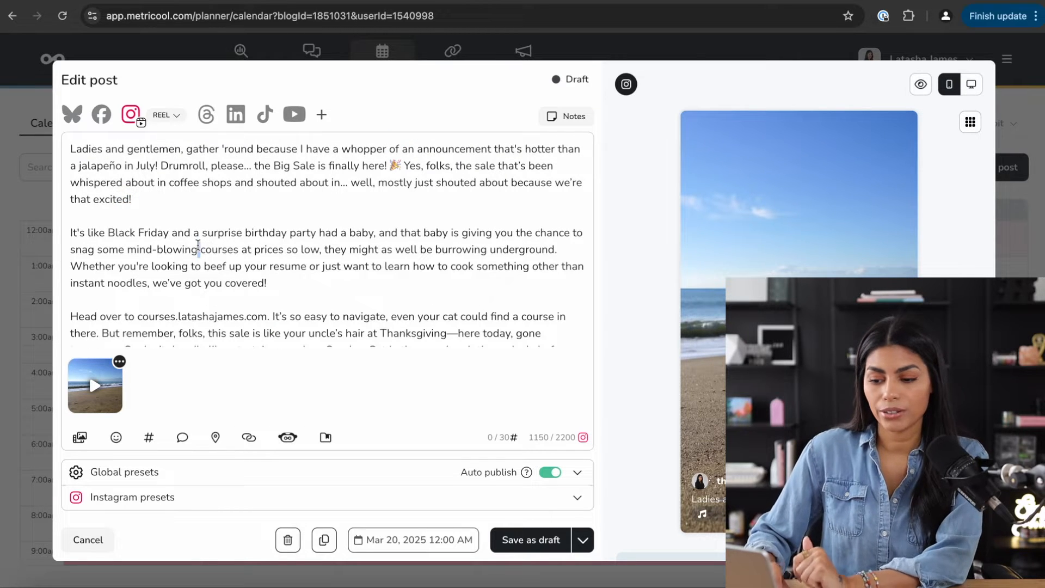
left_click(326, 442)
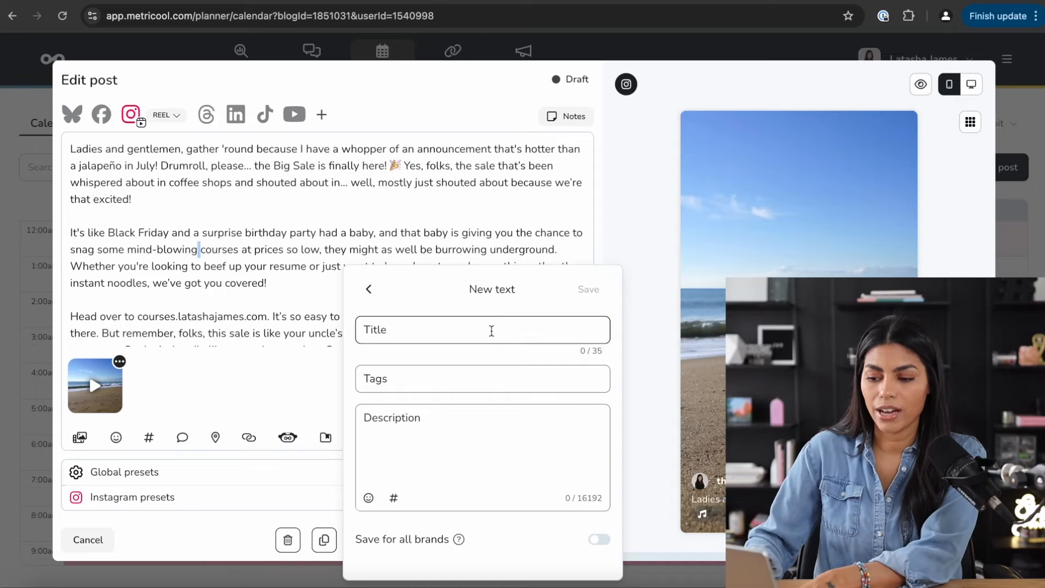
- Save a new text 'Hashtag Library for Podcast Studio' holding #podcastdetroit #podcastannarbor
left_click(492, 330)
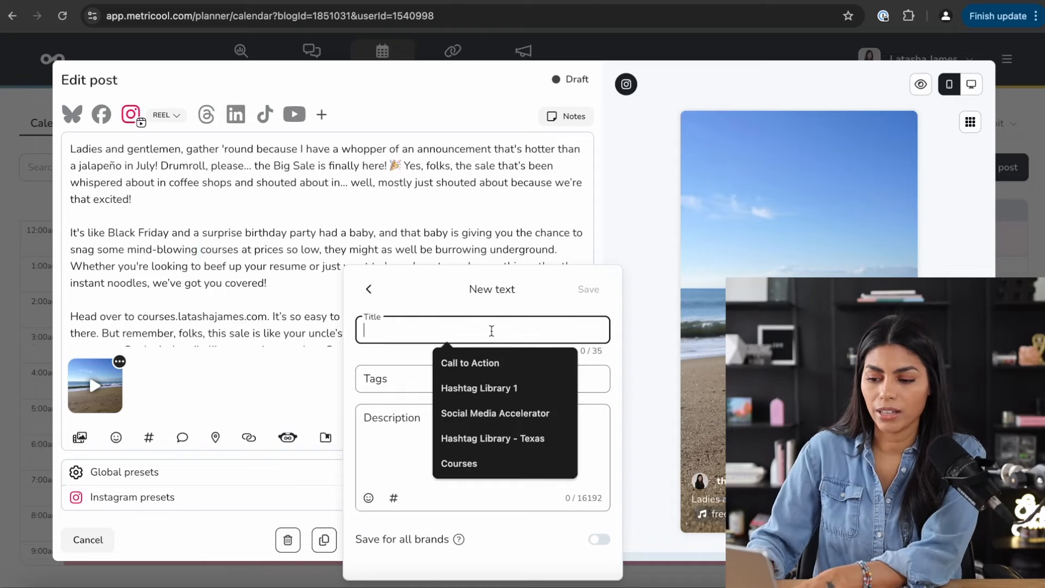
type("Hashtag Librar")
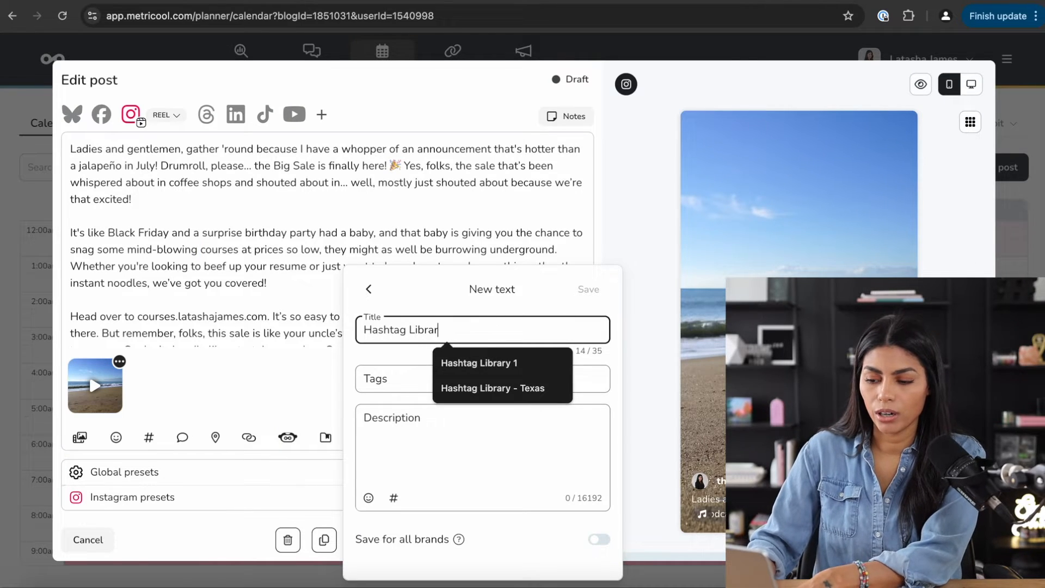
type("y for Podcast Studio")
left_click(477, 374)
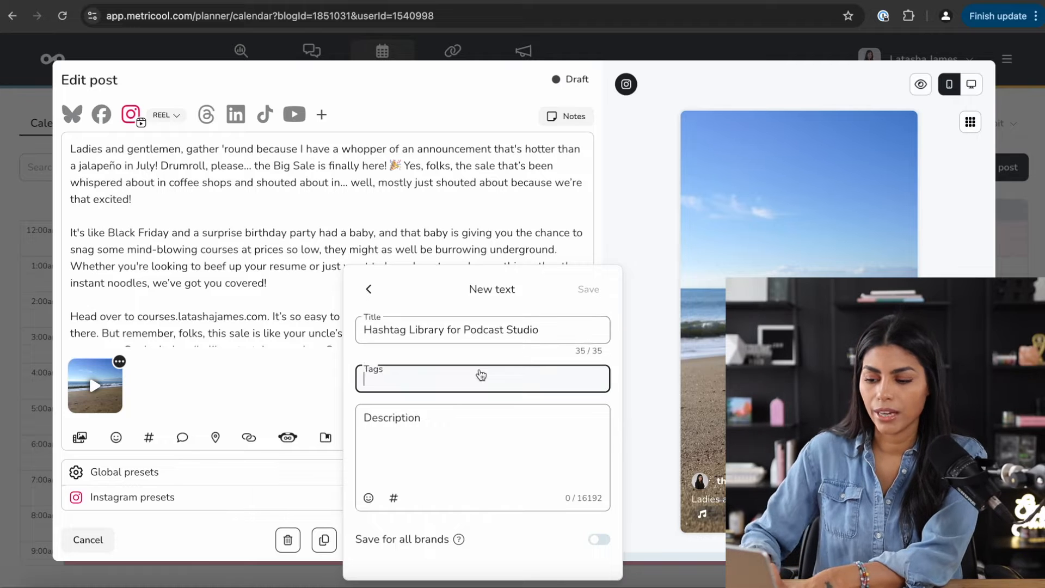
left_click(464, 429)
type("#")
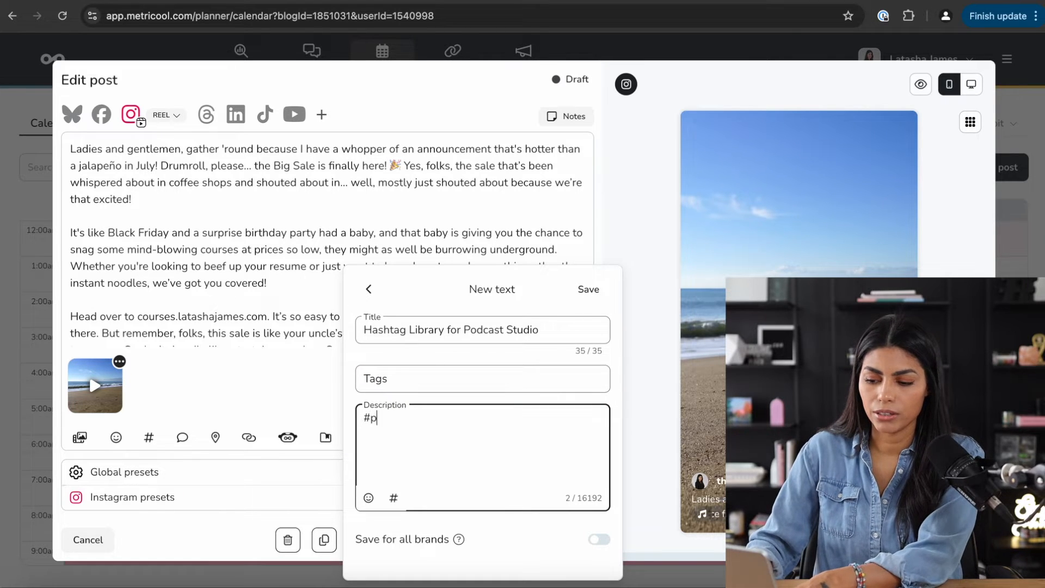
type("podcastdetroit ")
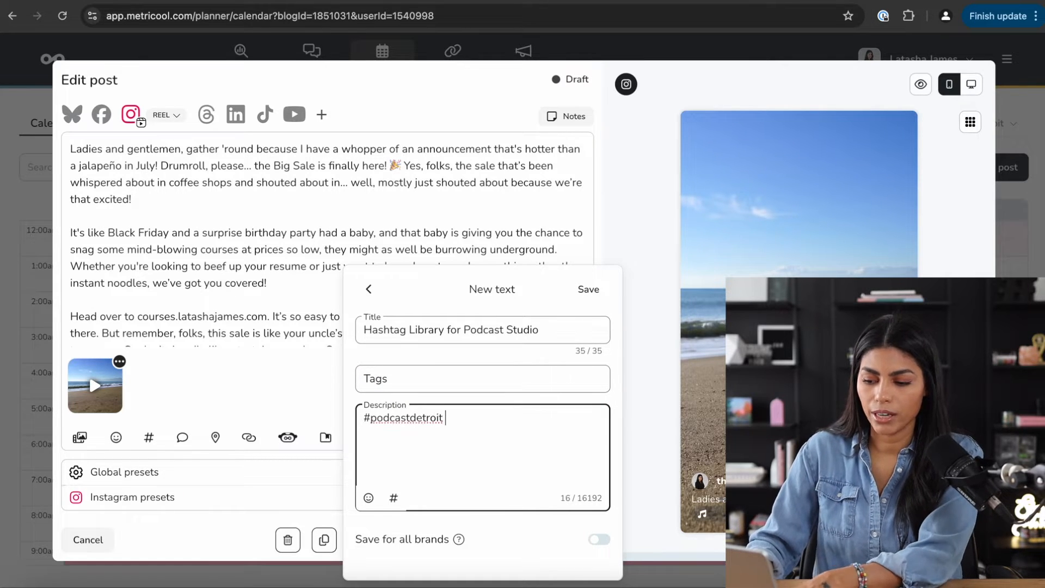
type("#podcastannarbor")
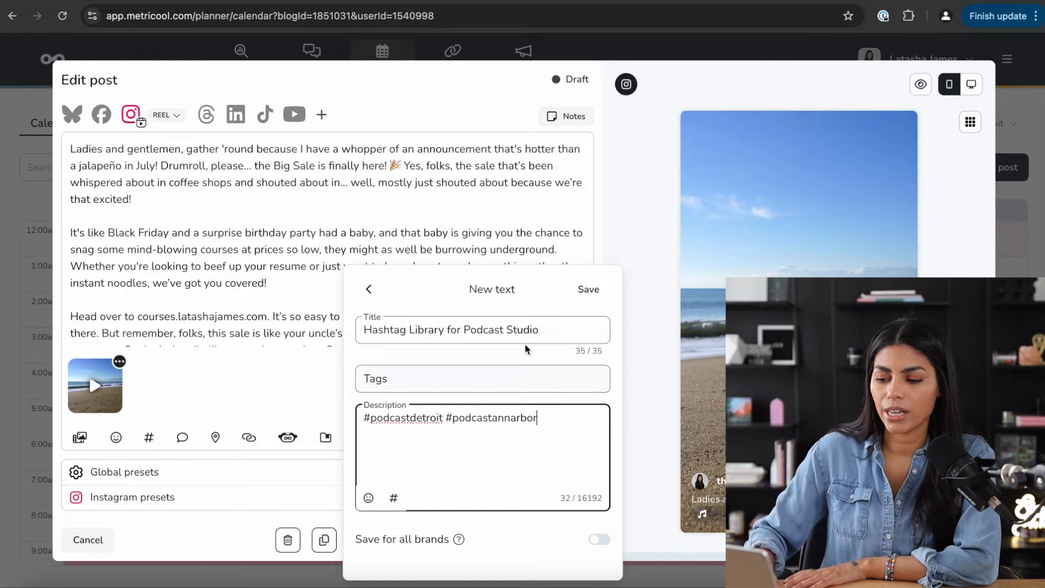
left_click(588, 289)
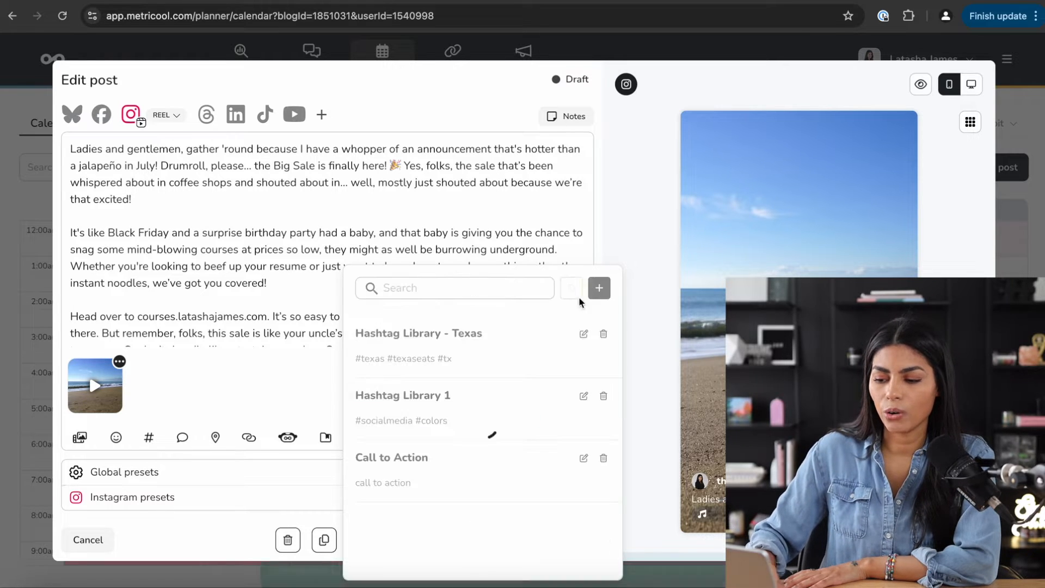
- Insert the Podcast Studio hashtags at the end of the caption on their own line
left_click(475, 338)
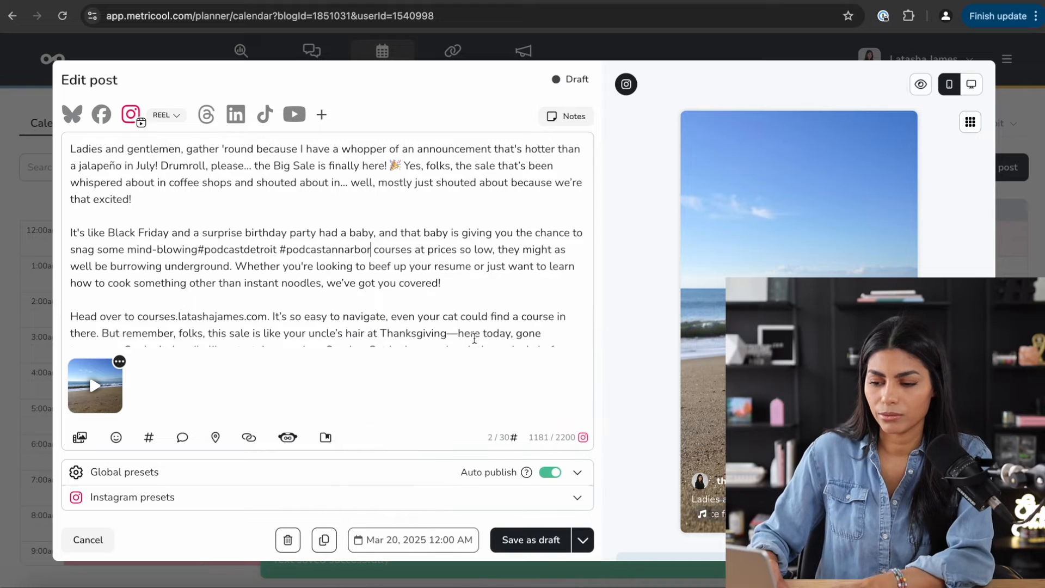
key("super+z")
scroll(474, 336, "down", 2)
left_click(448, 336)
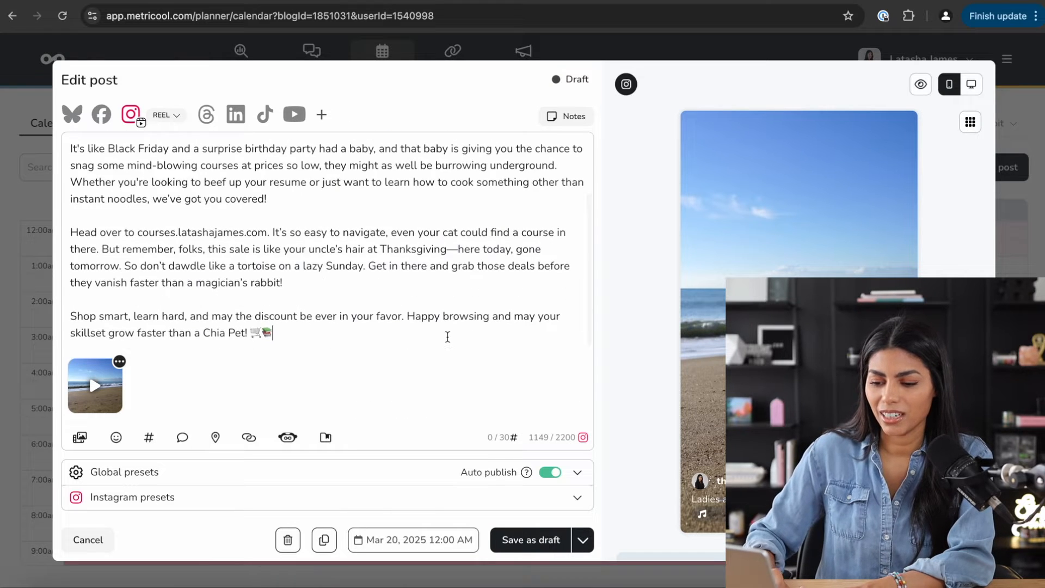
key("Return")
key("Return")
left_click(326, 437)
left_click(406, 371)
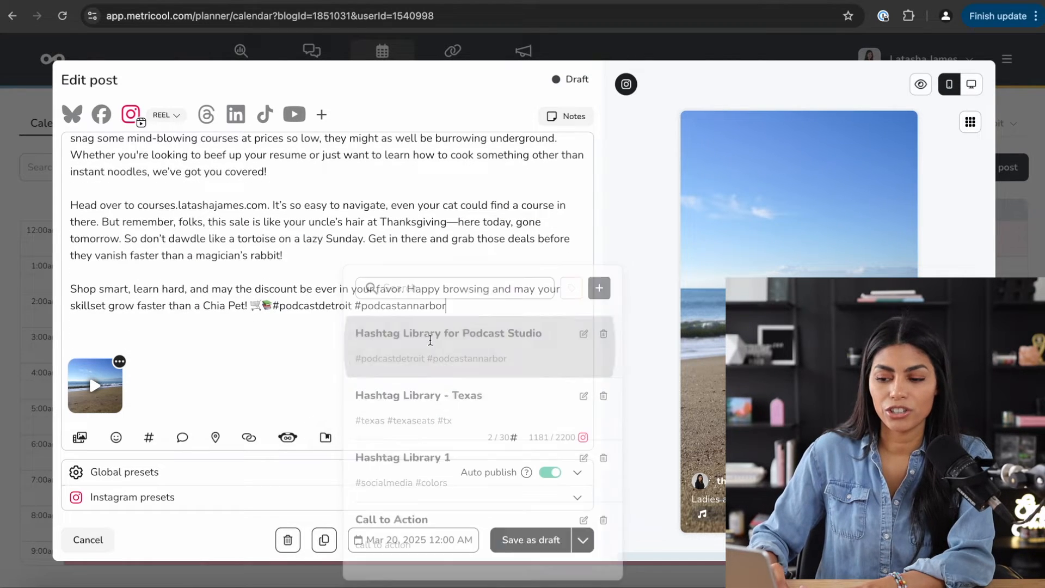
left_click(274, 305)
key("Return")
key("Return")
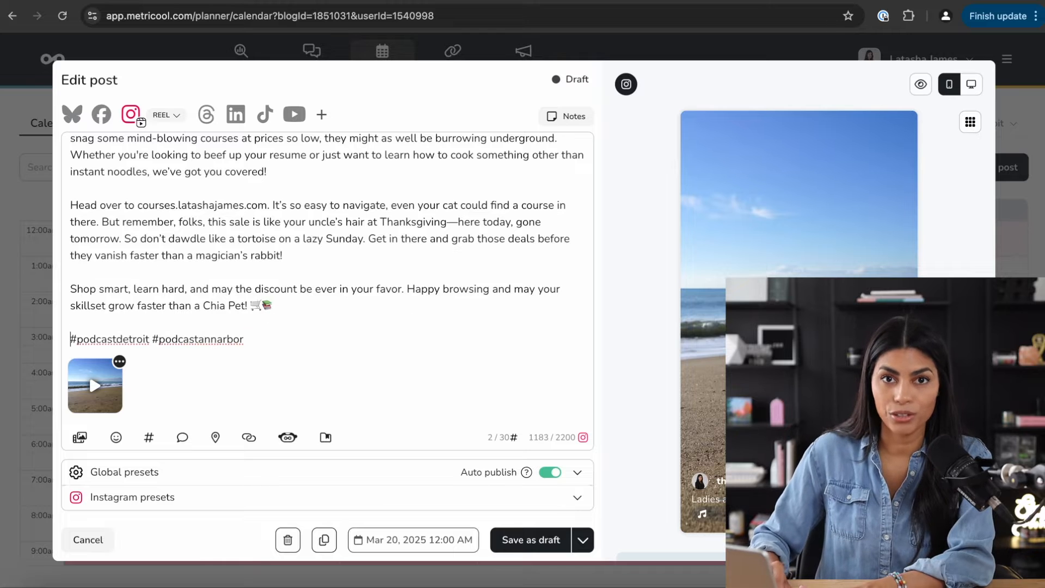
scroll(287, 334, "down", 2)
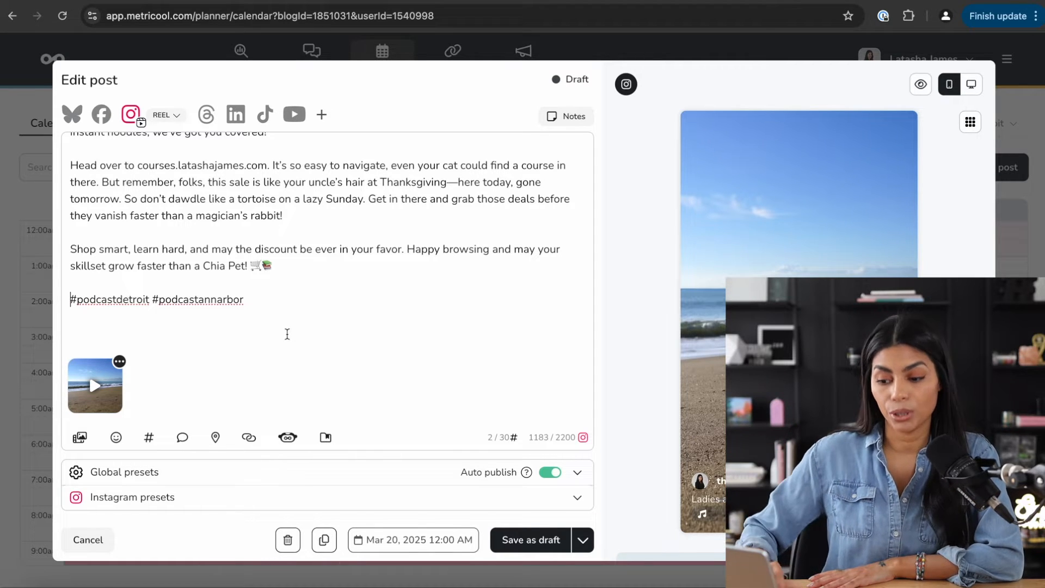
left_click(176, 497)
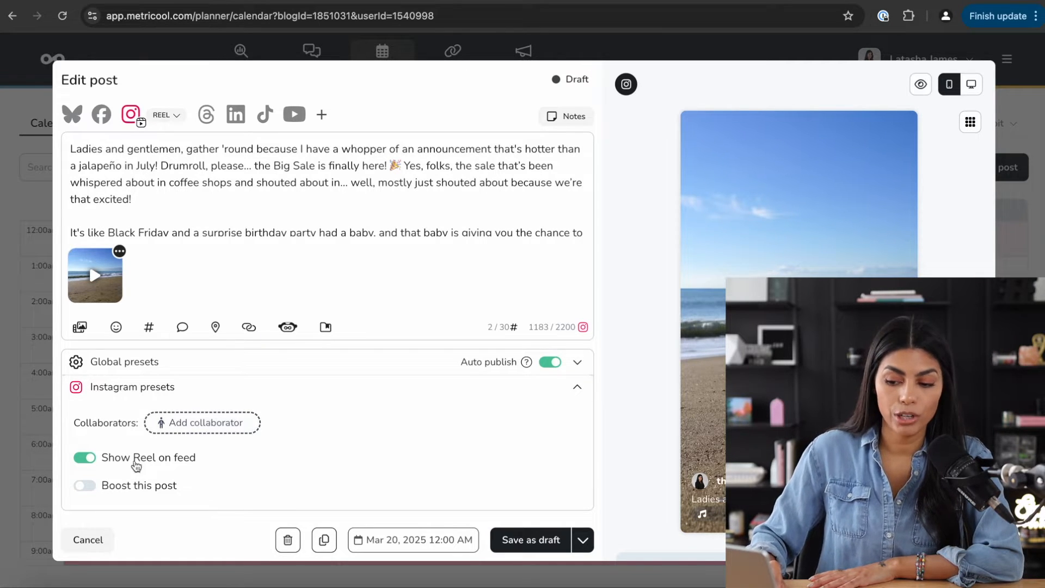
- Switch on boosting for the reel and try 1 as the boost amount
left_click(84, 488)
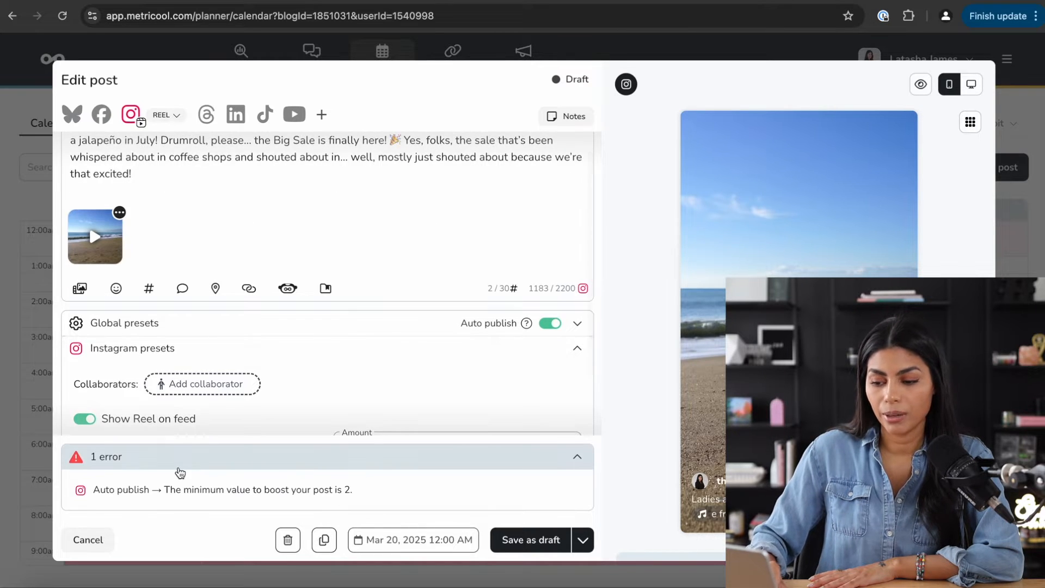
scroll(466, 350, "down", 2)
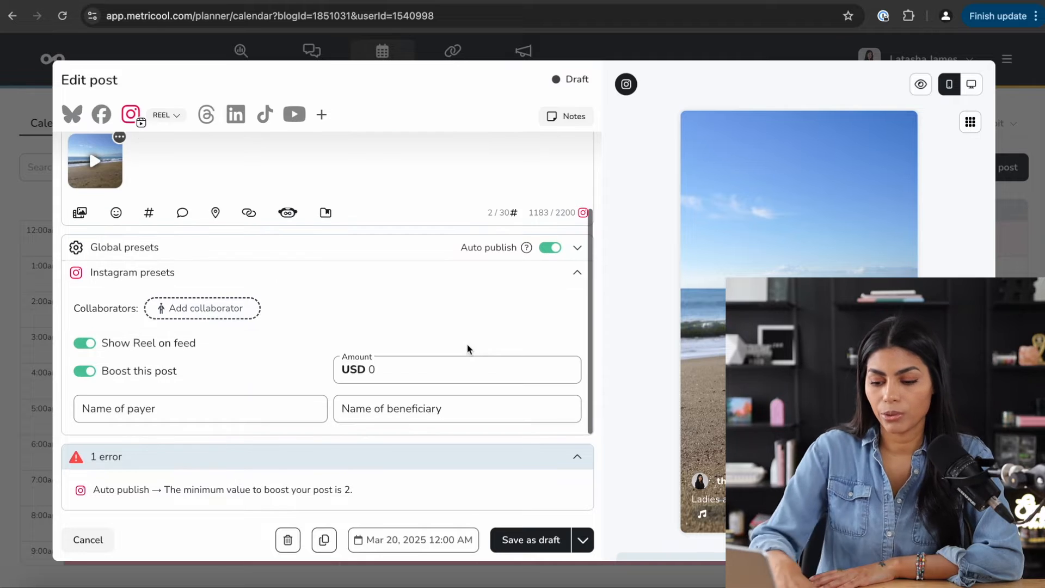
left_click(394, 364)
type("1")
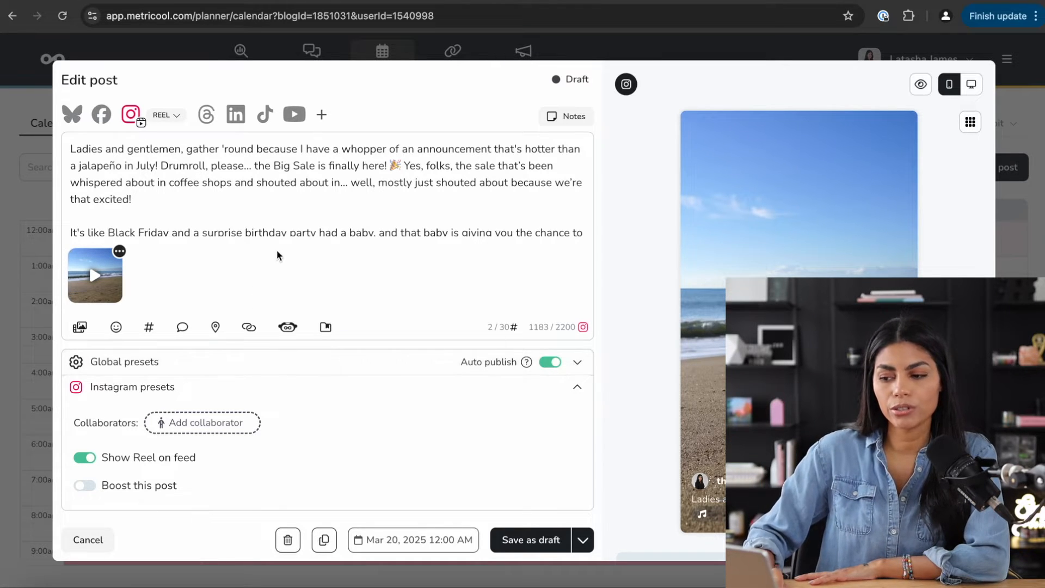
- Turn auto publish off, set the post to Schedule, and view its notification settings
right_click(266, 183)
key("Escape")
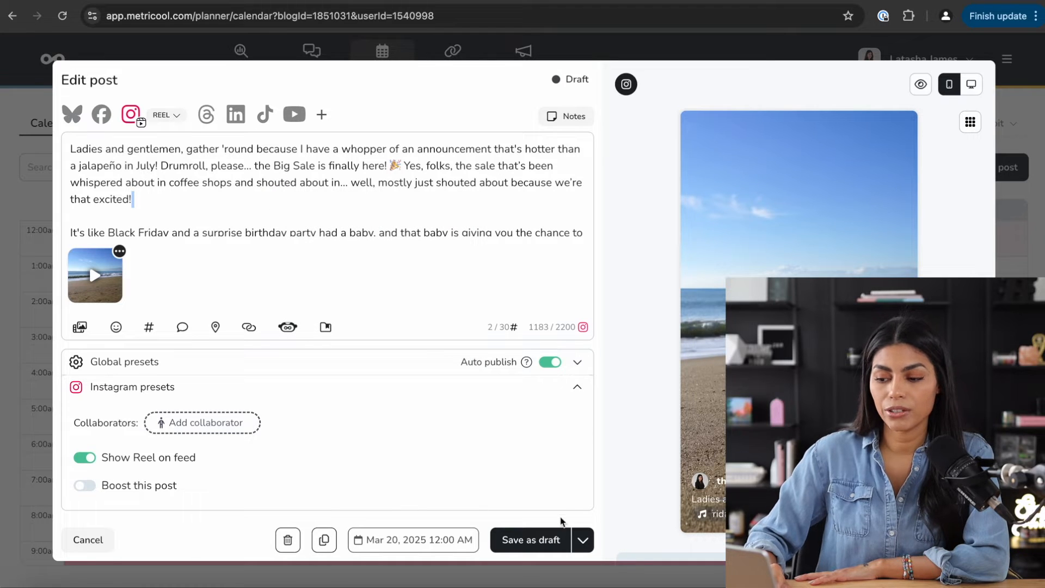
left_click(552, 362)
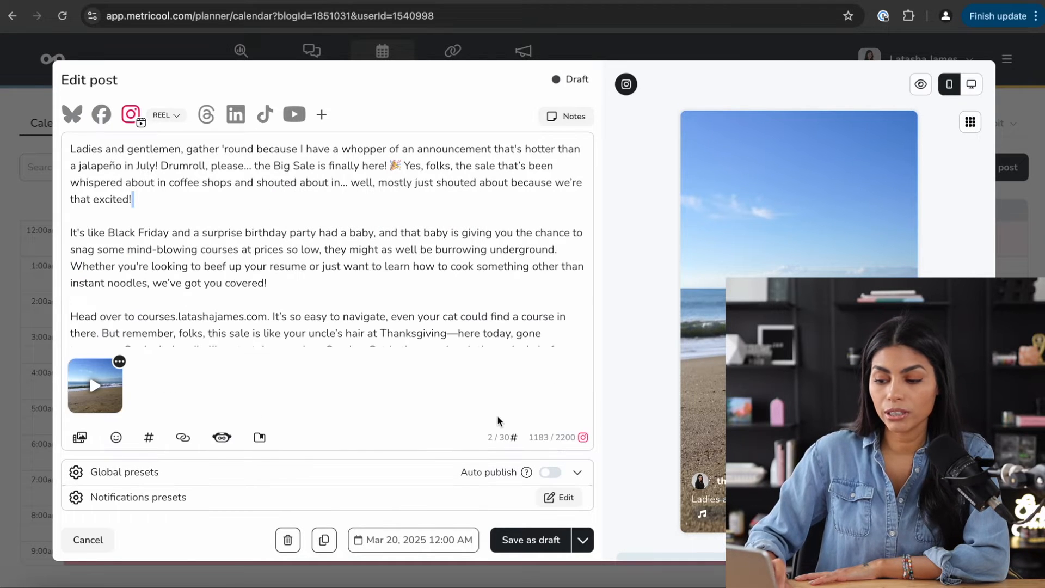
left_click(583, 541)
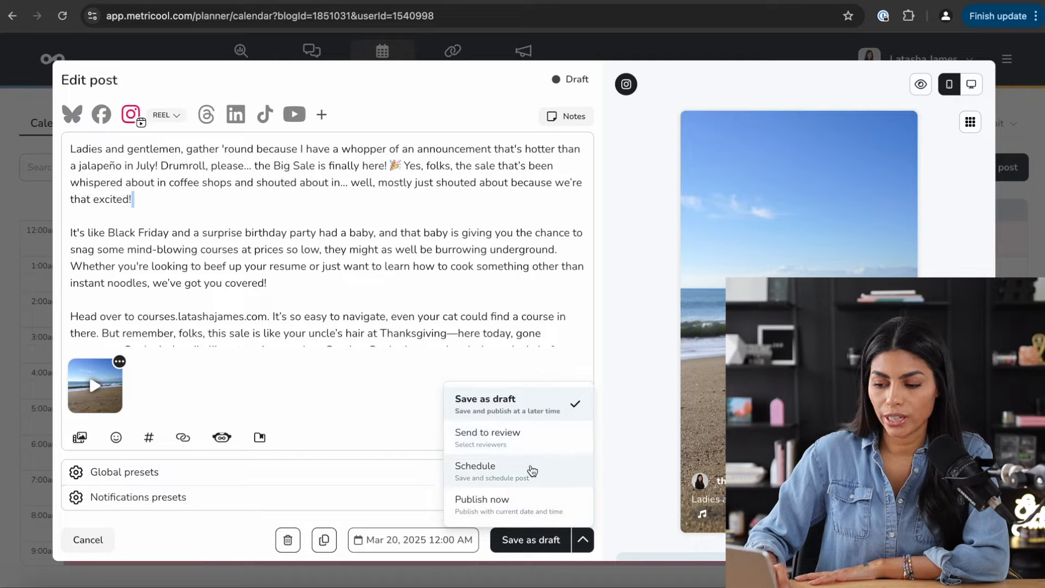
left_click(532, 471)
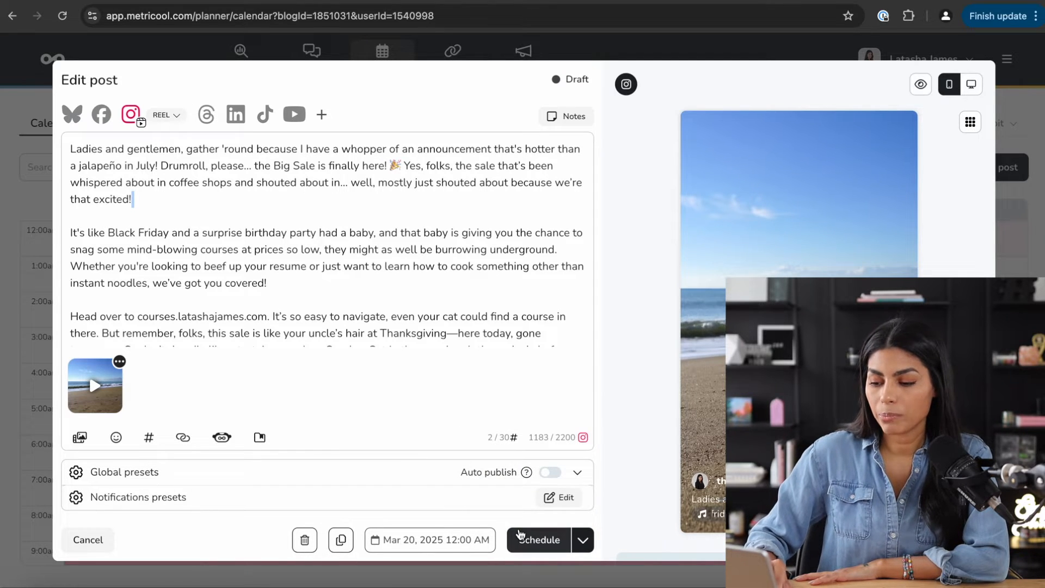
left_click(562, 497)
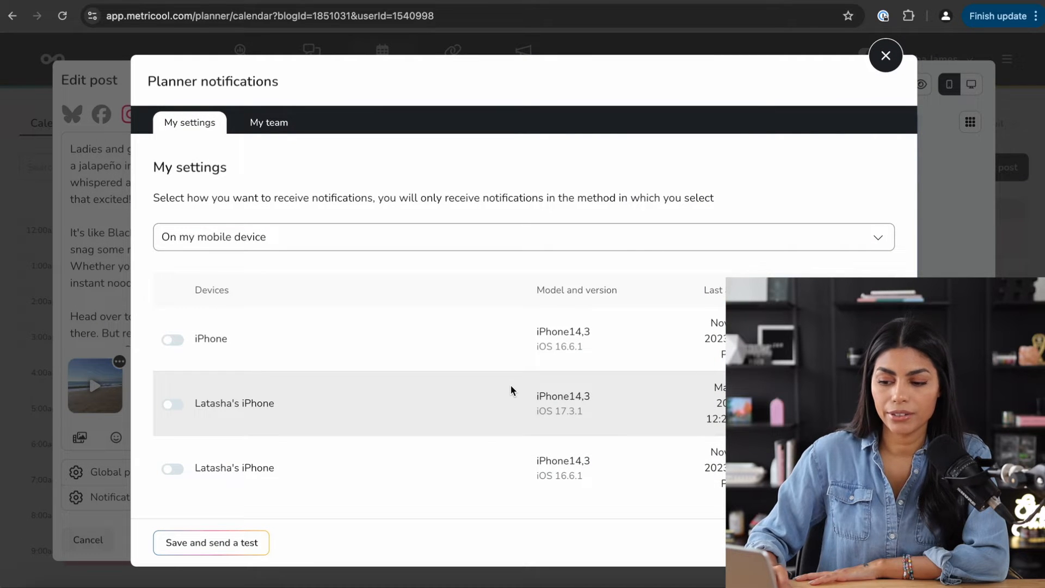
- Review the Planner notifications listing three inactive iPhone devices, then close them
scroll(511, 384, "down", 1)
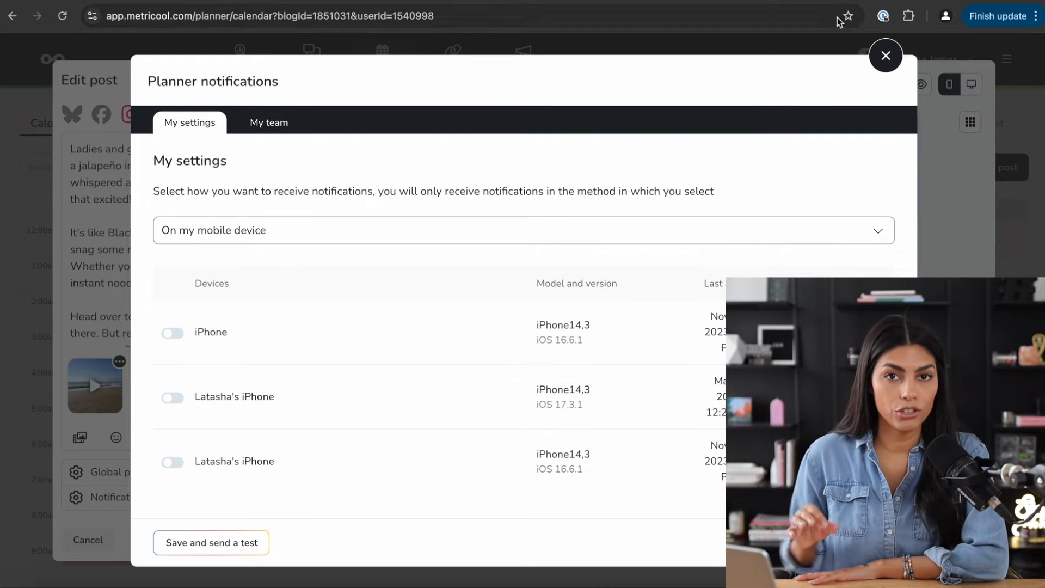
left_click(885, 55)
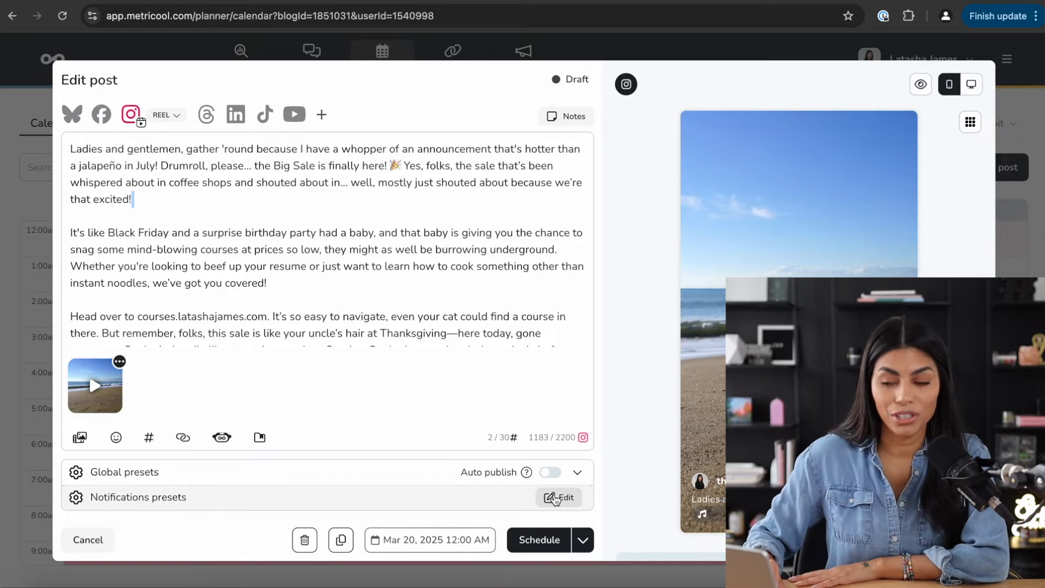
- Change the post's publishing choice from Schedule to Send to review
left_click(582, 540)
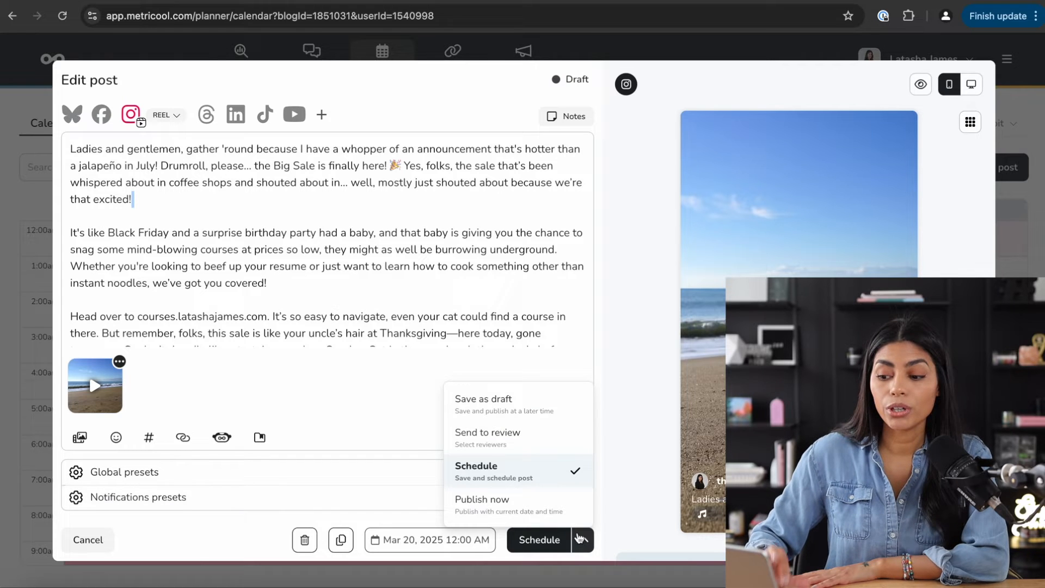
left_click(527, 434)
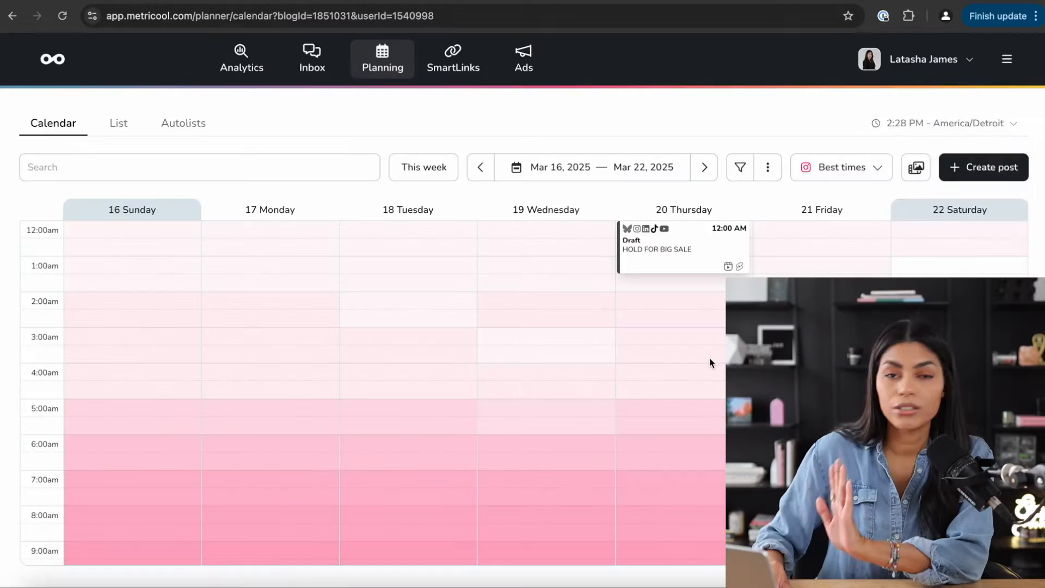
- Go to User management via the account menu and continue adding a new user by e-mail
left_click(1008, 59)
left_click(1009, 60)
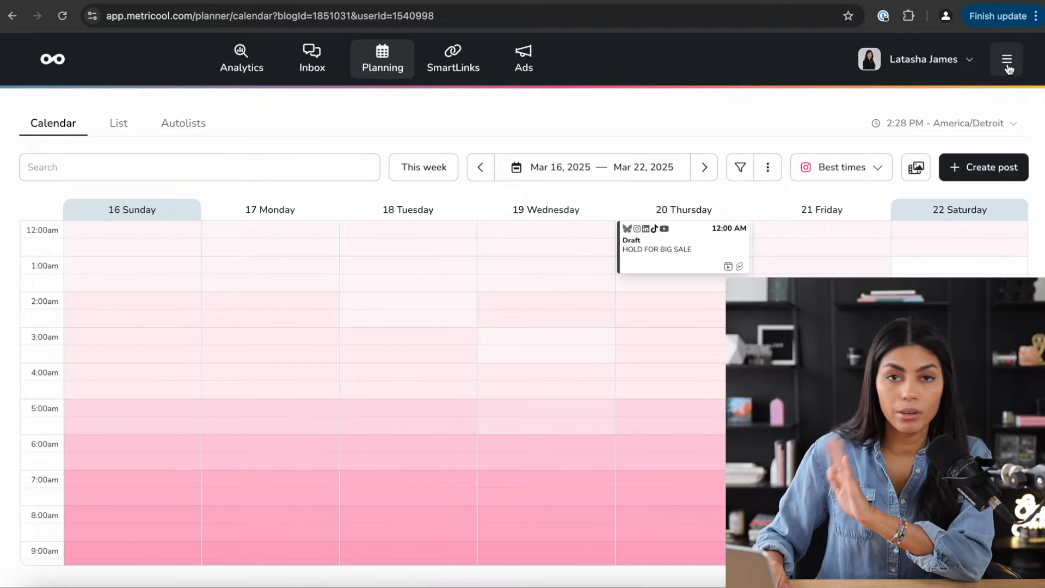
left_click(1008, 65)
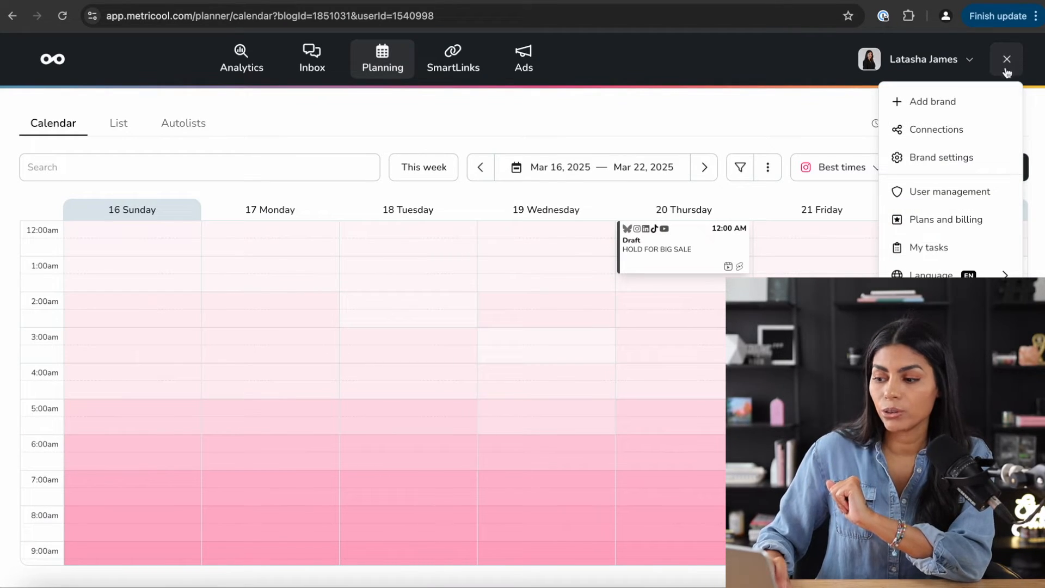
left_click(963, 193)
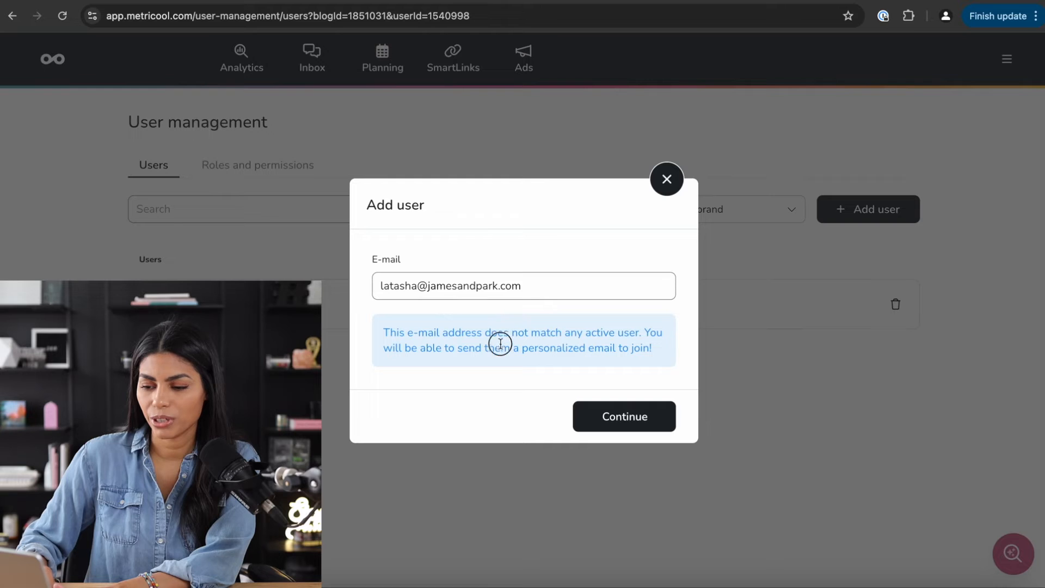
left_click(631, 419)
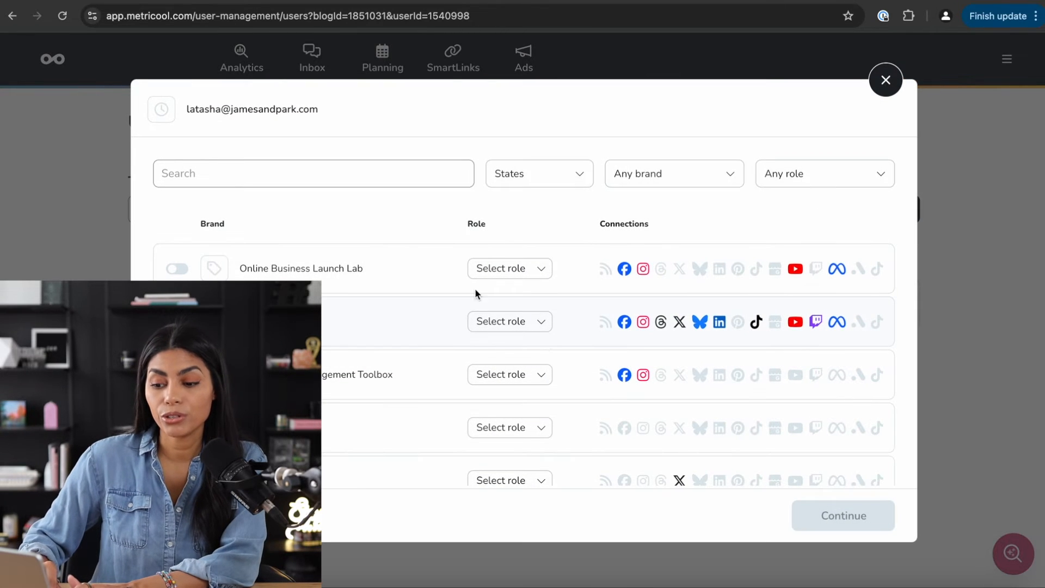
scroll(371, 321, "down", 1)
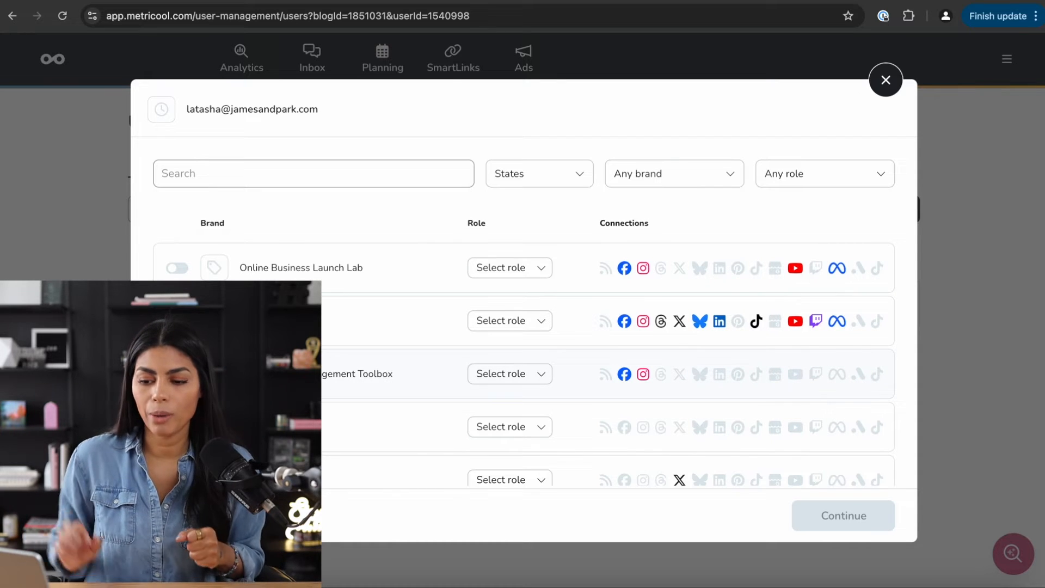
- Give the new user Client on Social Media Management Toolbox and Editor on the second brand
left_click(510, 374)
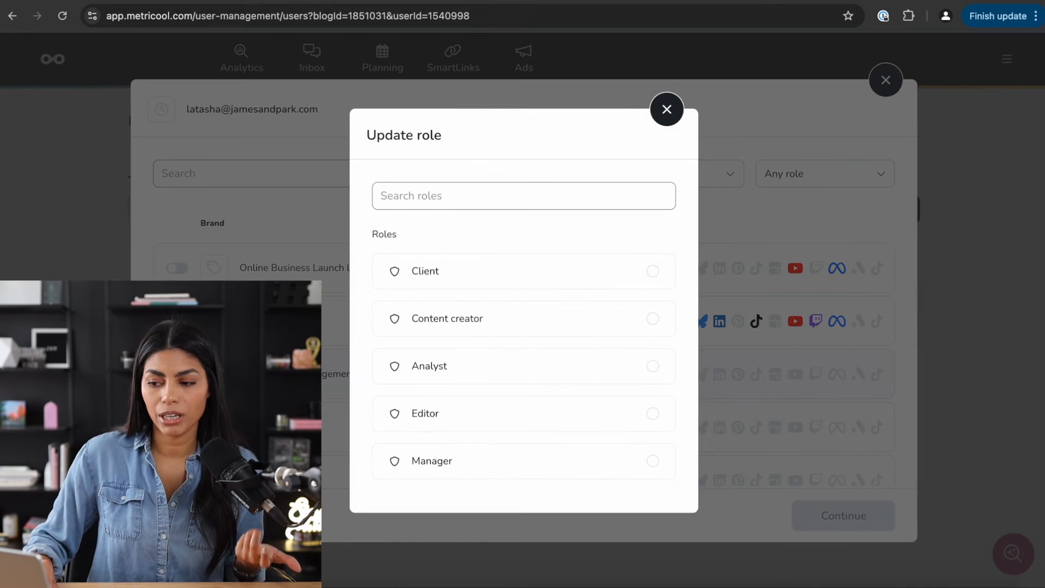
left_click(606, 265)
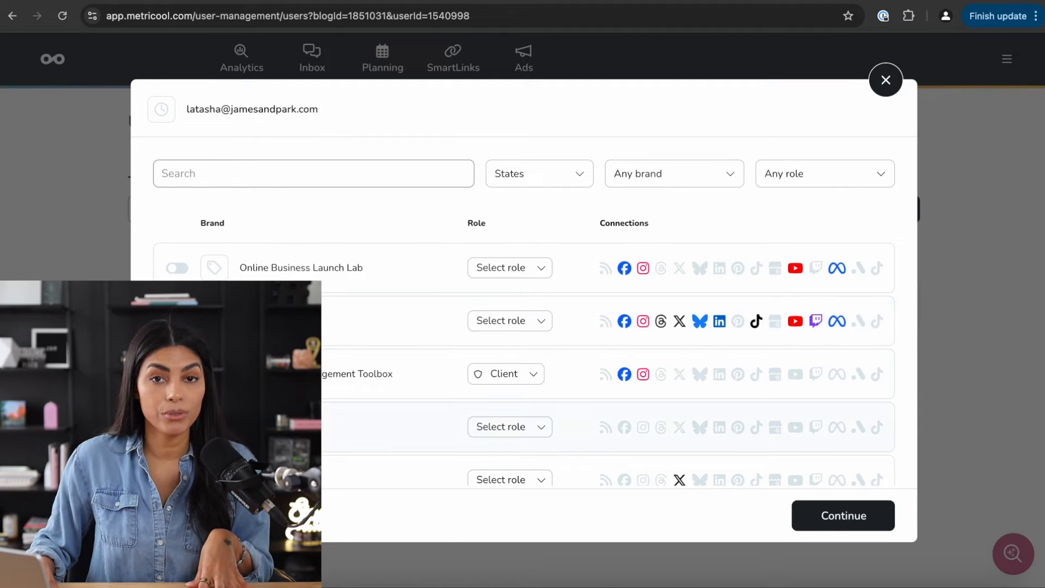
left_click(177, 374)
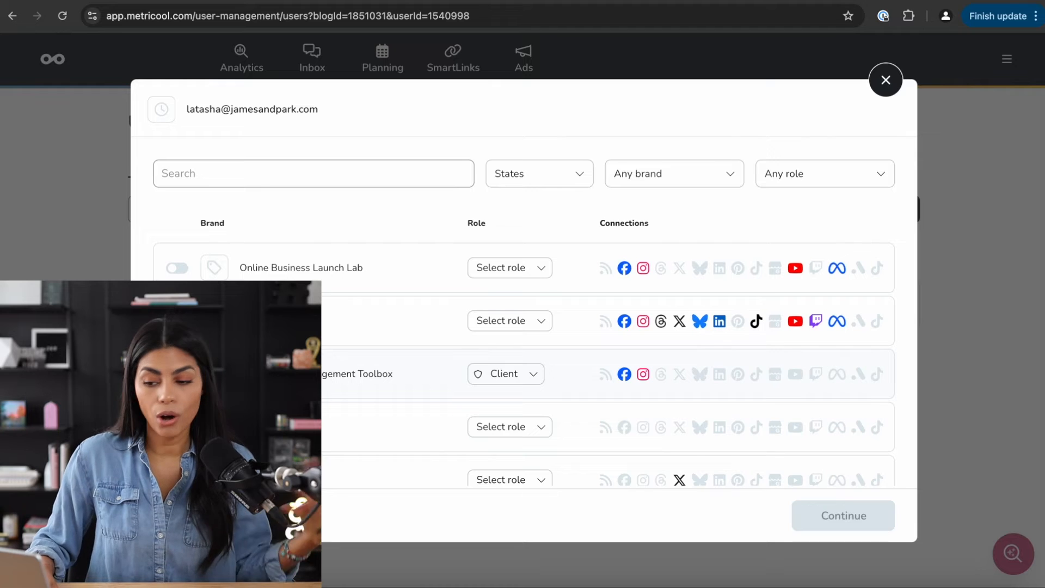
scroll(524, 347, "down", 3)
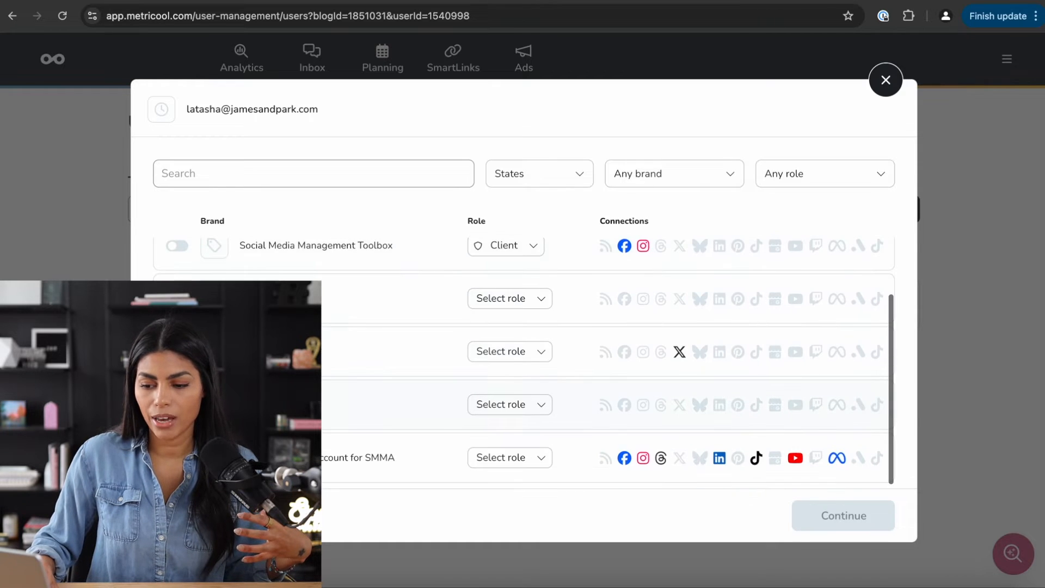
scroll(524, 346, "up", 3)
left_click(177, 322)
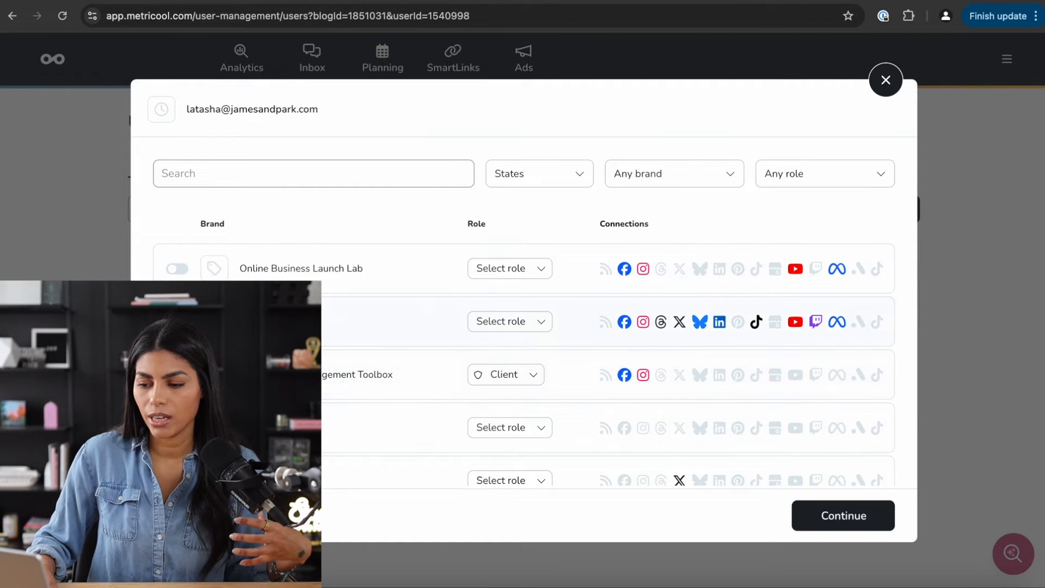
left_click(177, 321)
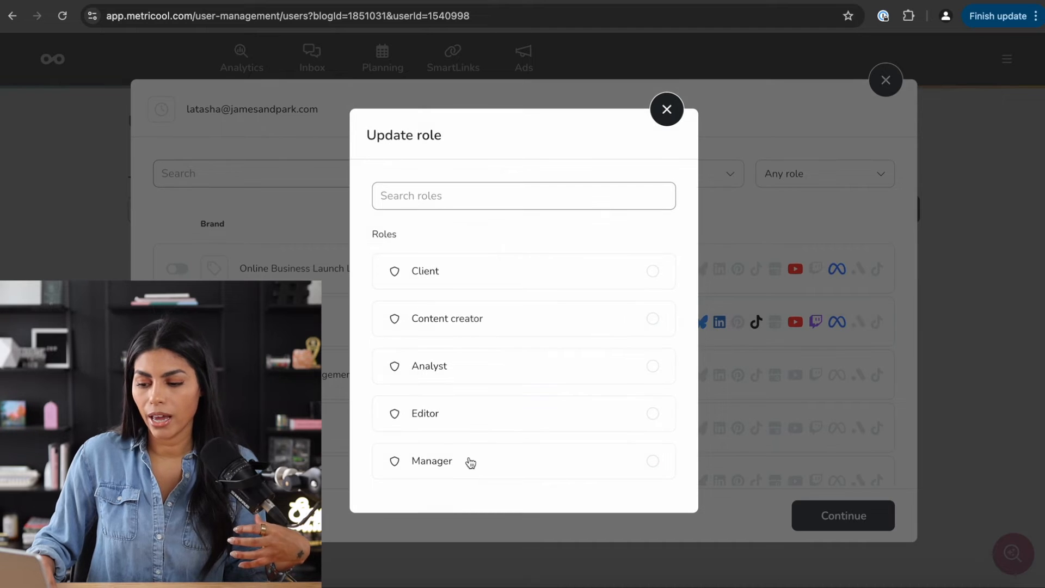
left_click(469, 426)
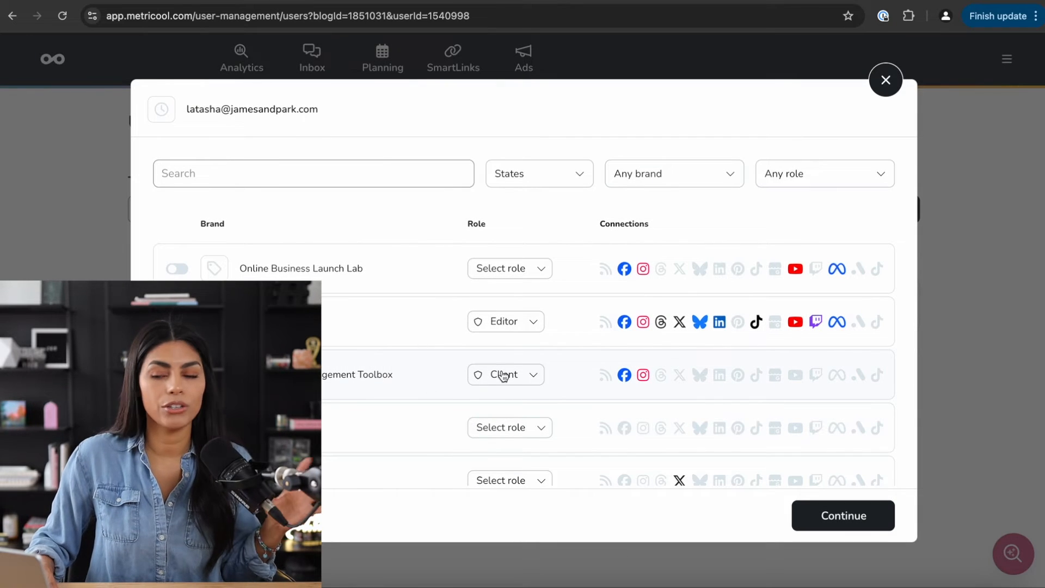
- Dismiss the second brand's role list and start closing the new user setup
left_click(514, 315)
left_click(675, 112)
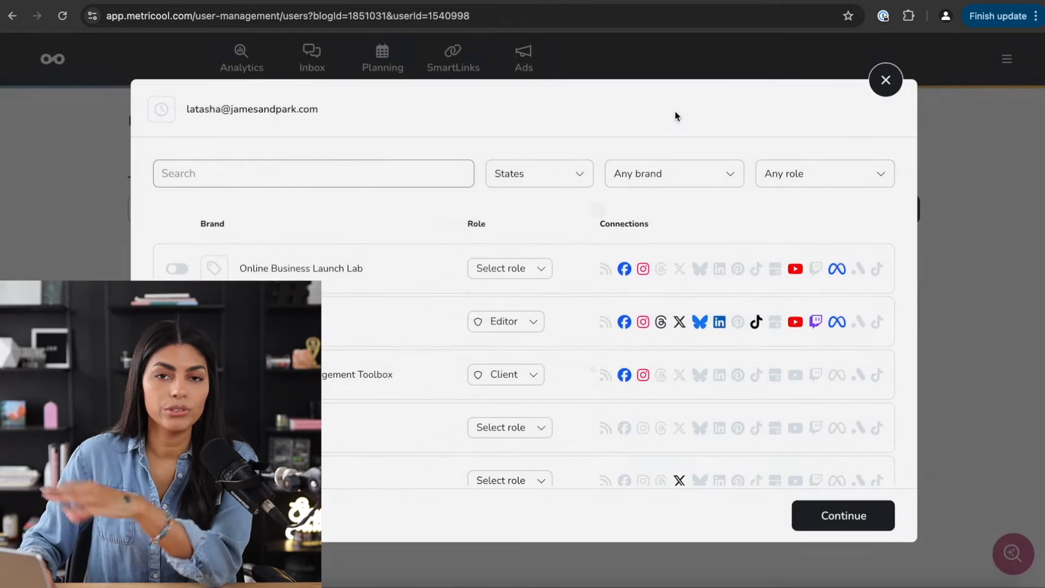
left_click(886, 81)
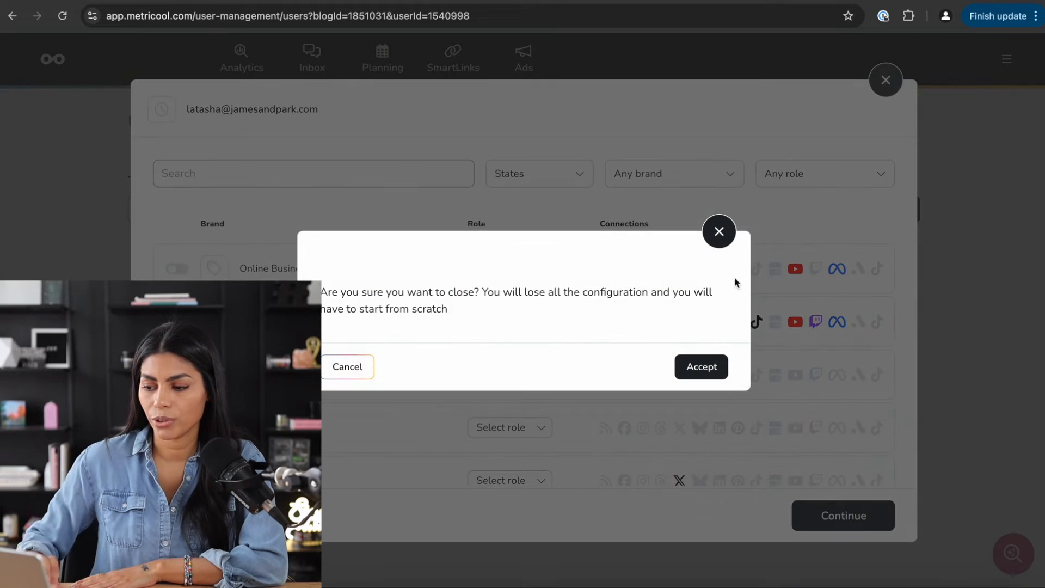
- Discard the unsaved user setup so the new autolist's Edit page opens
left_click(706, 372)
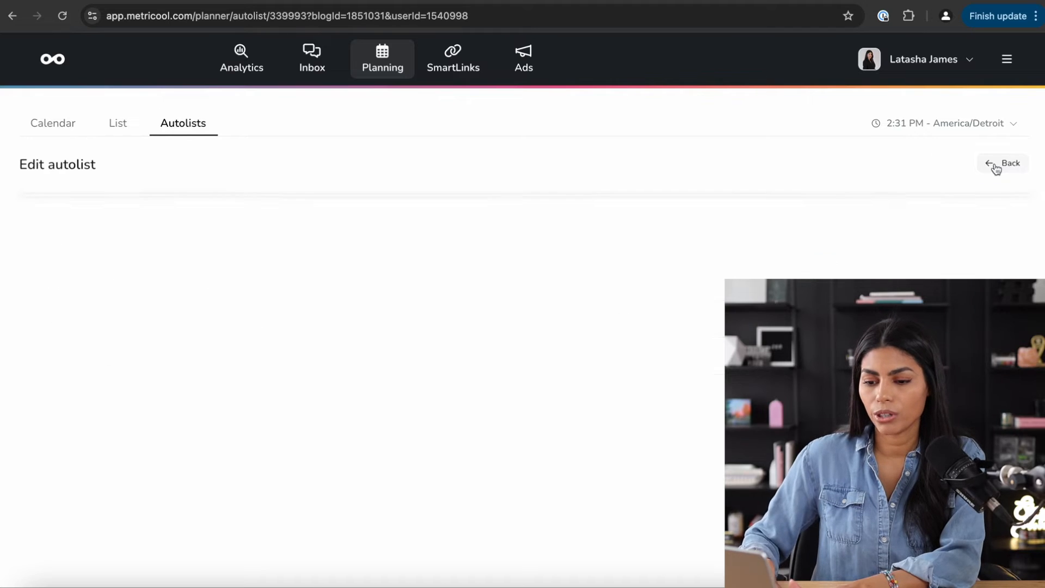
- Rename the autolist from 'New autolist 4' to 'Podcast Studio'
left_click_drag(314, 302, 1, 314)
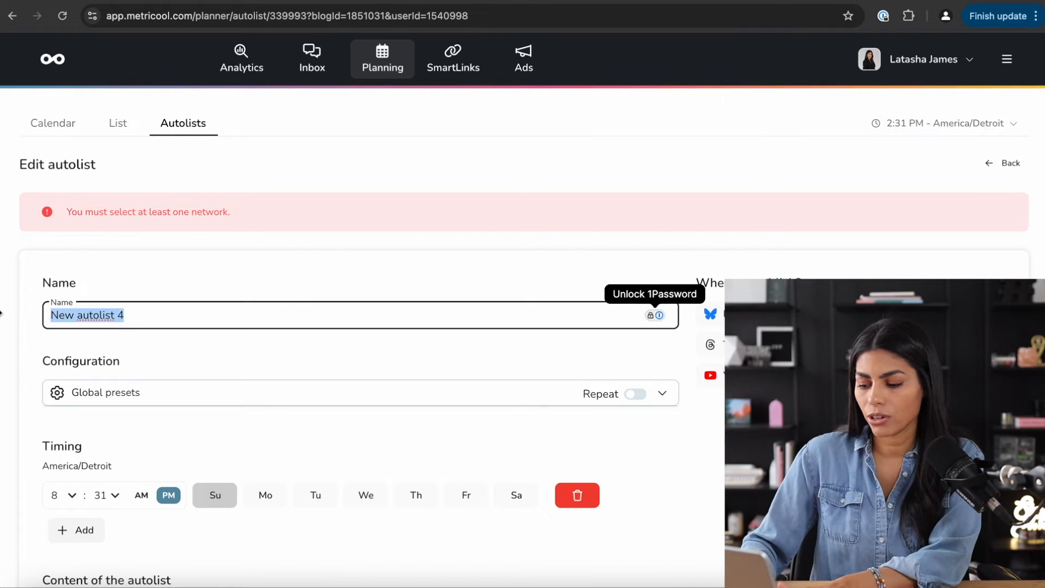
type("Podc")
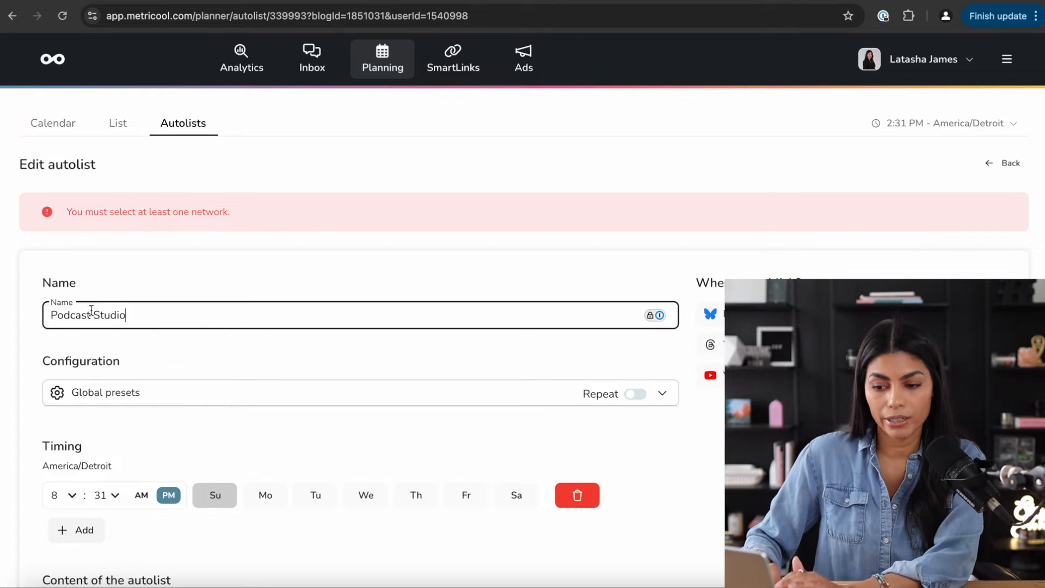
type("ast Studio")
scroll(172, 350, "down", 2)
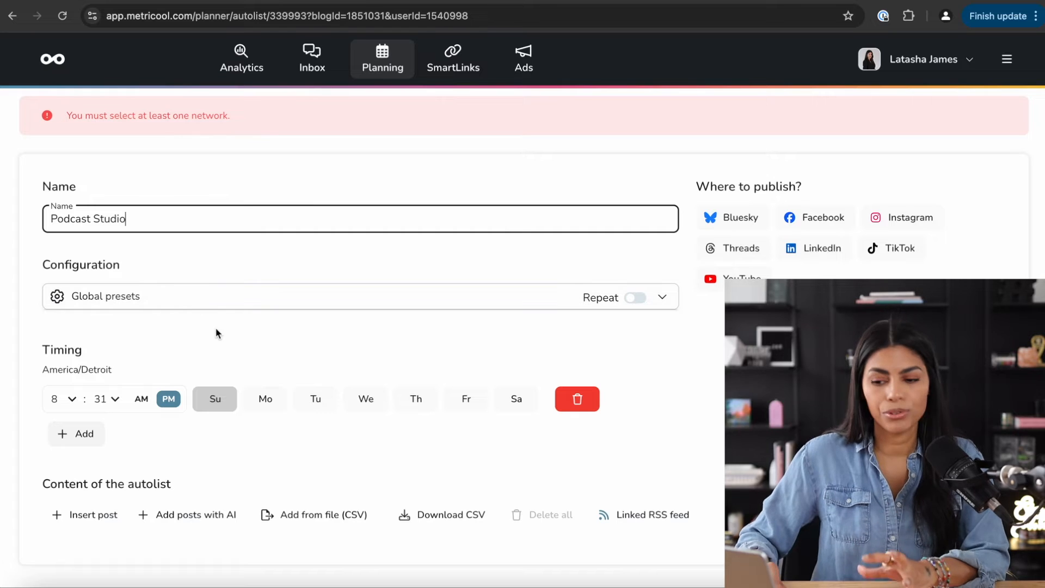
scroll(216, 329, "down", 1)
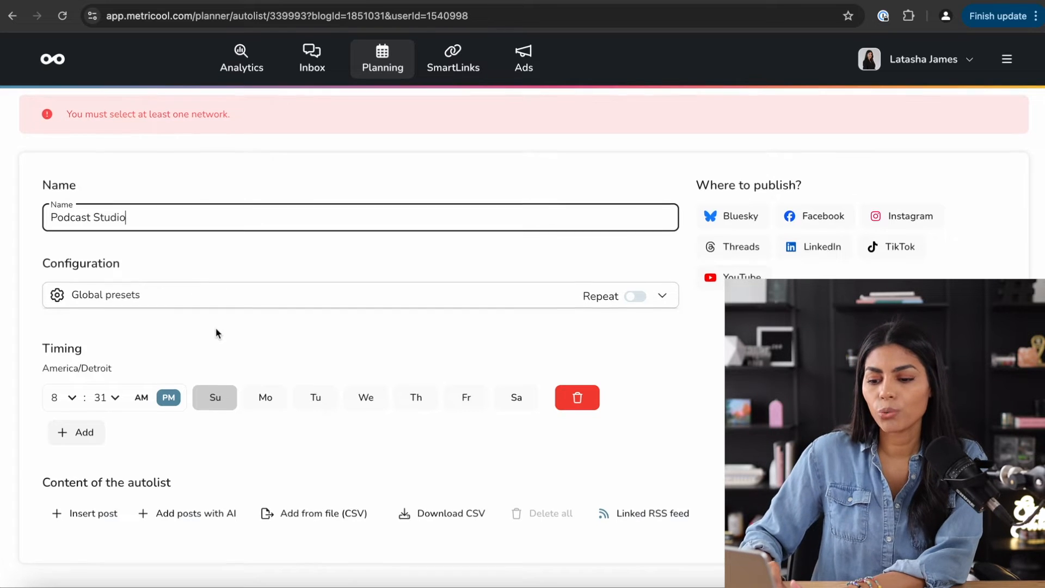
scroll(216, 329, "up", 1)
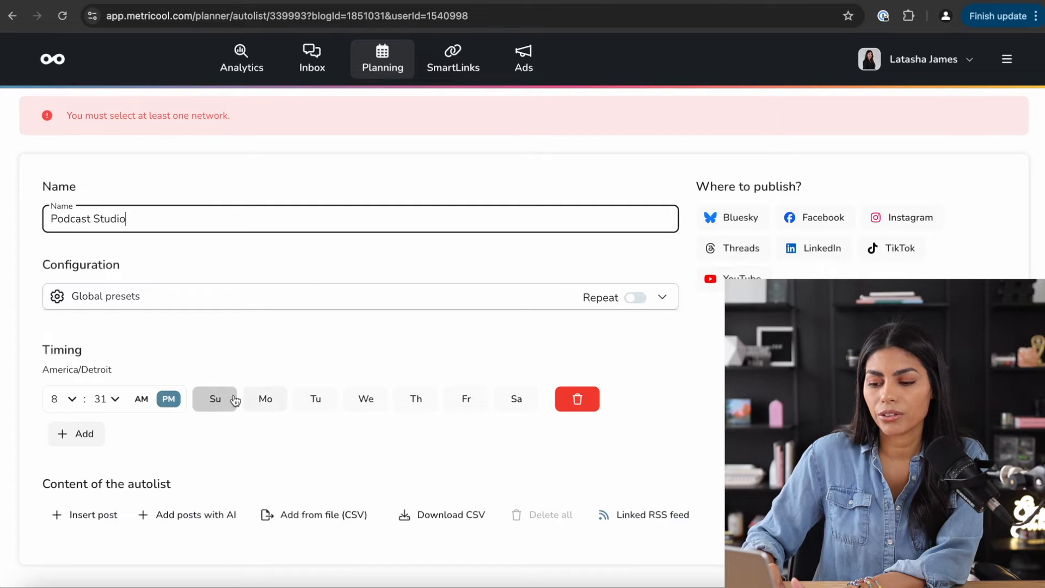
- Schedule the autolist for Monday, Wednesday and Friday, dropping Sunday
left_click(264, 397)
left_click(367, 400)
left_click(214, 397)
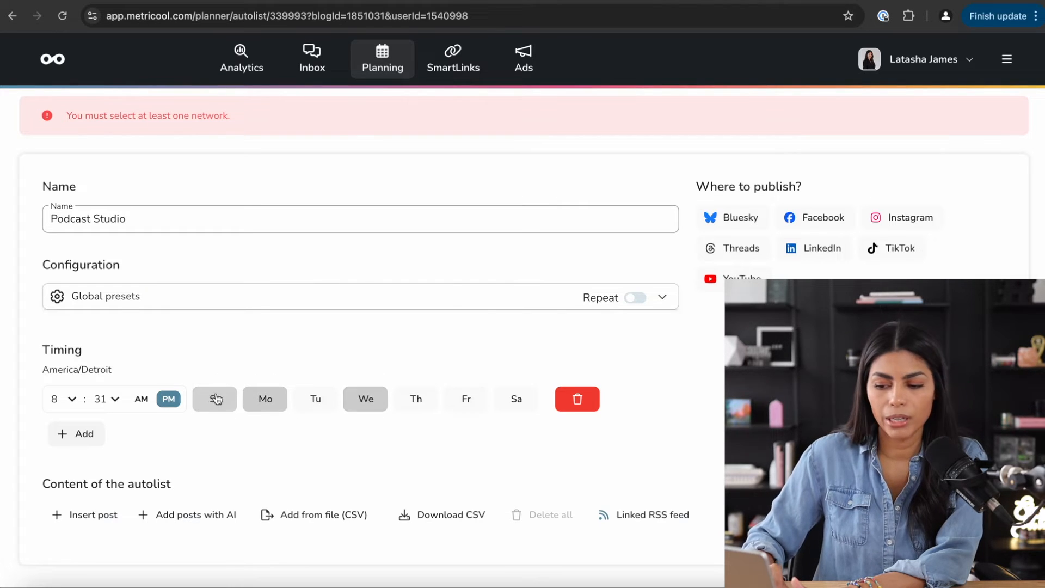
left_click(474, 404)
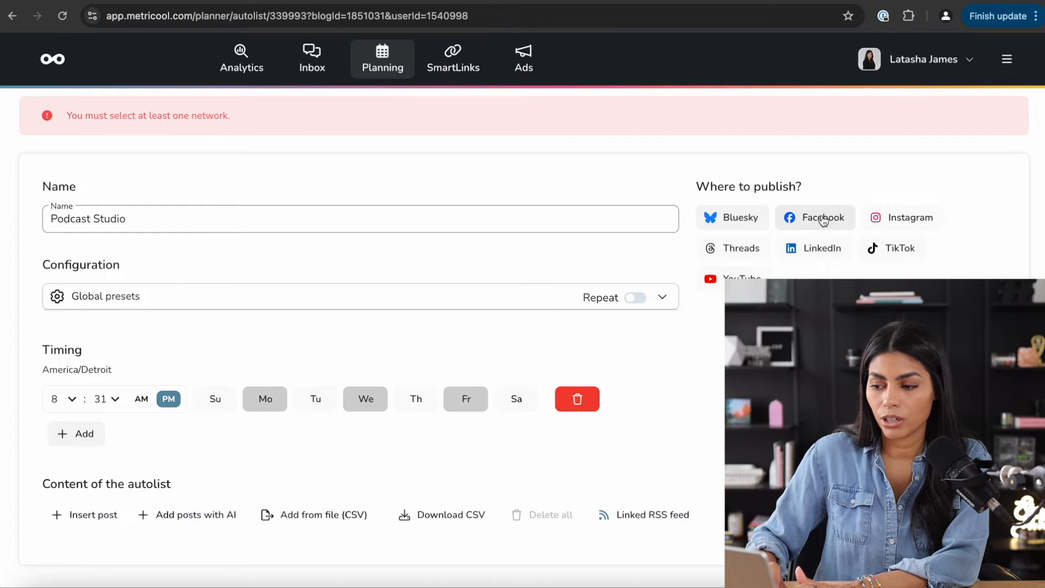
- Publish the autolist to Bluesky and Threads and add an empty first post
left_click(741, 225)
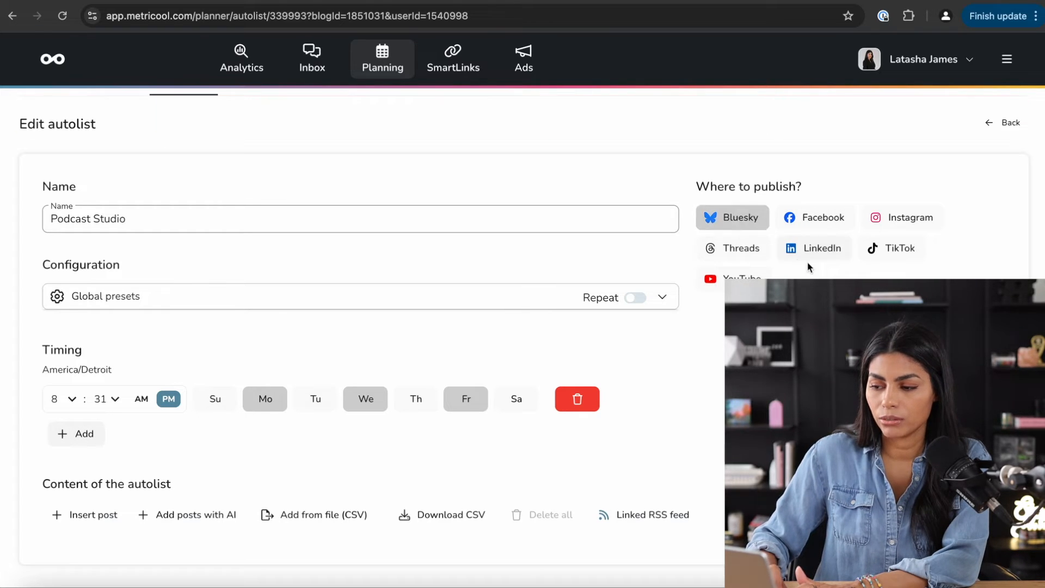
left_click(716, 249)
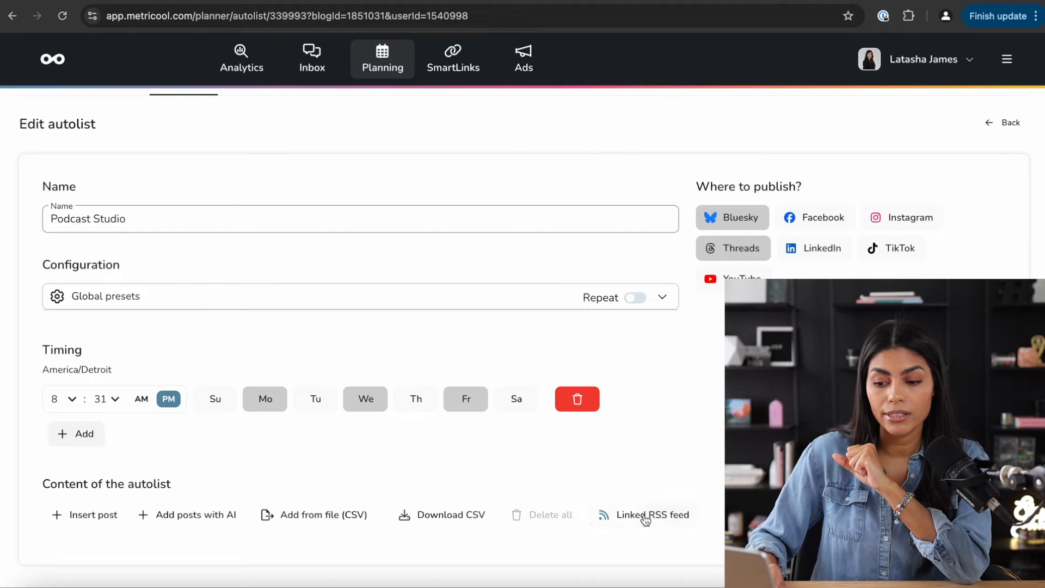
left_click(102, 524)
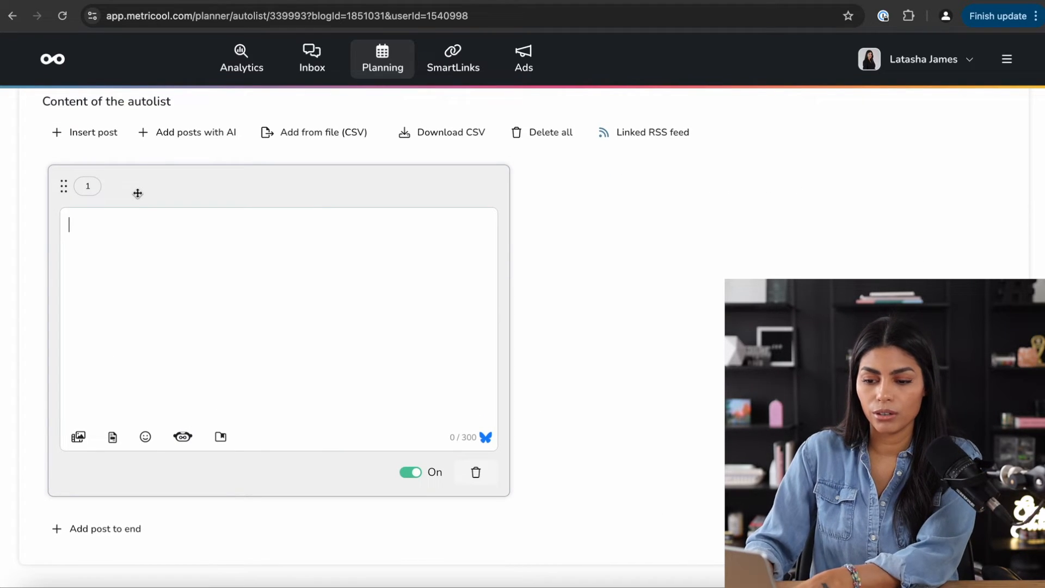
- Write 'The studio' in the first post and replace it with an AI-lengthened version
type("The studio is open M-F book here")
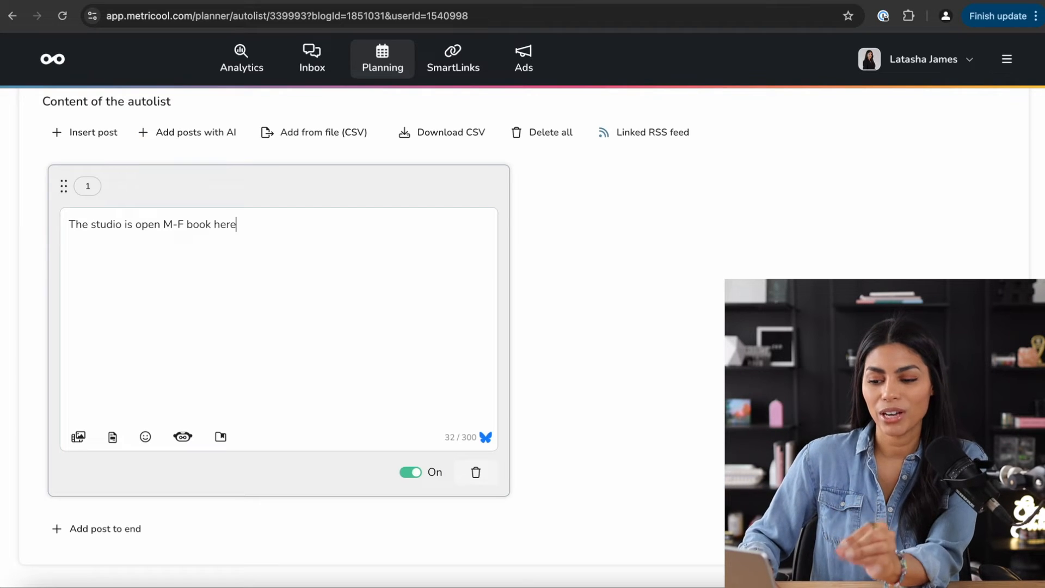
scroll(190, 281, "up", 8)
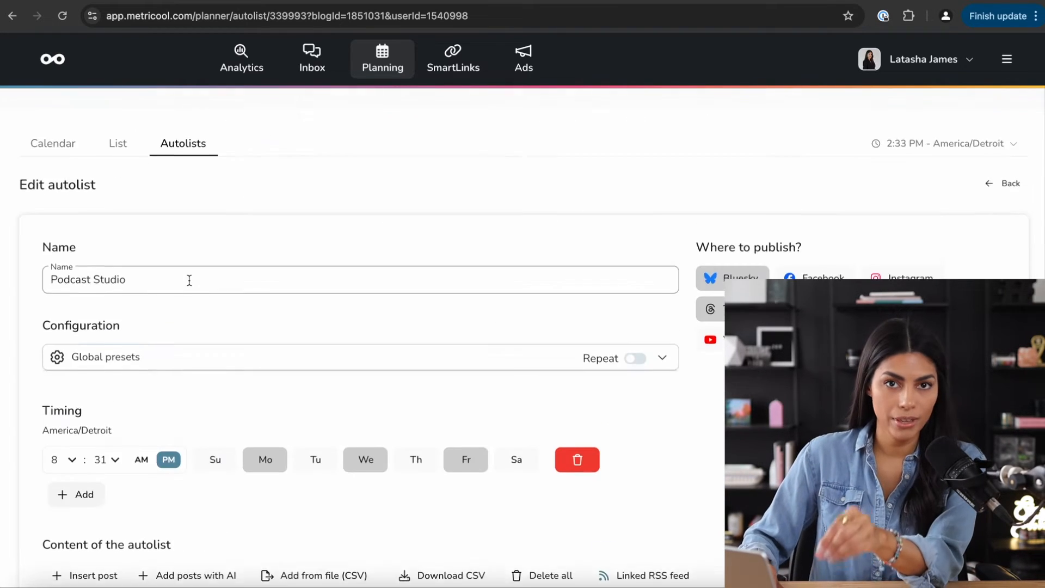
scroll(189, 280, "down", 8)
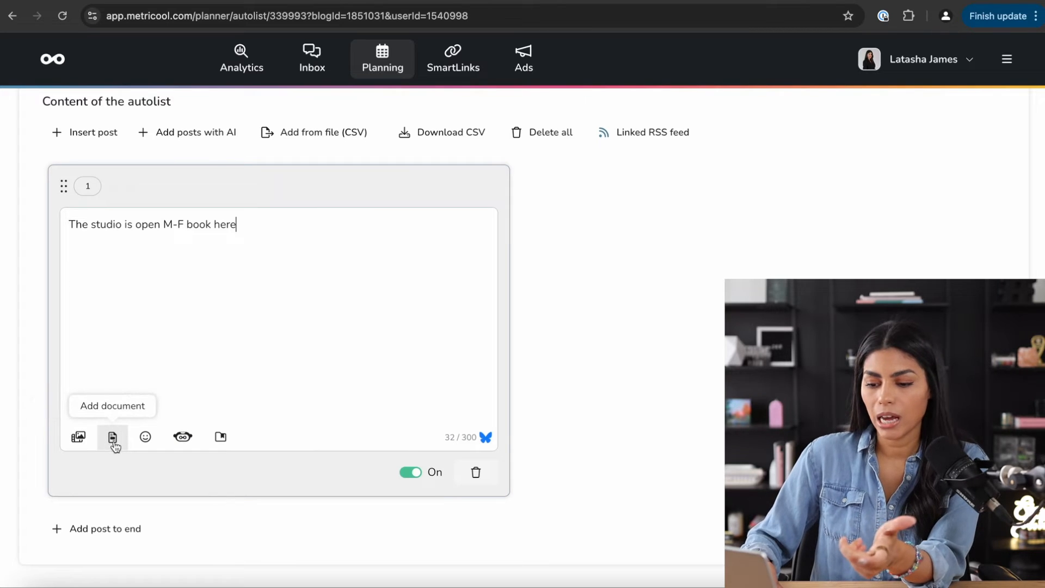
left_click(183, 436)
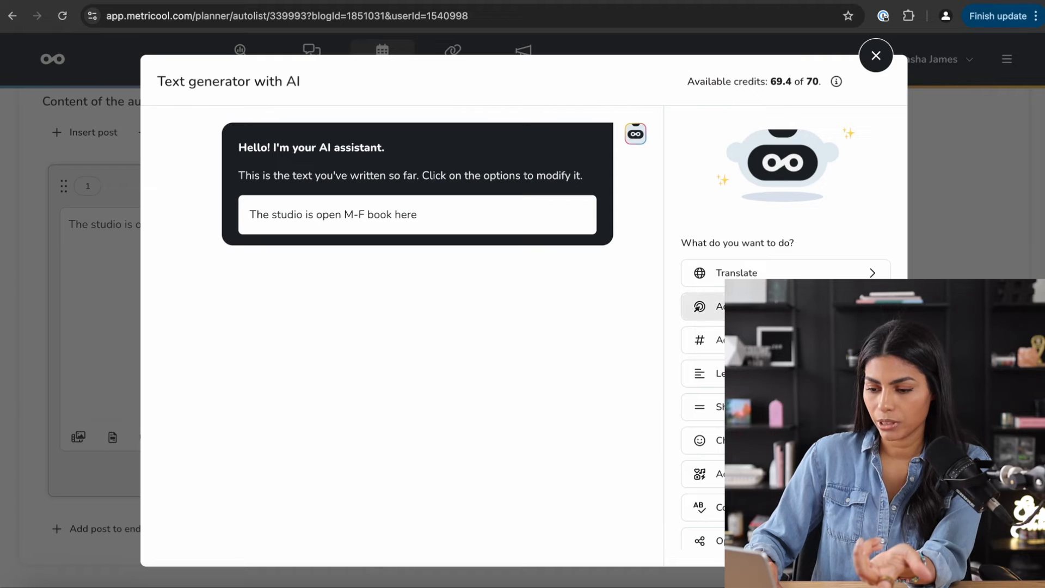
left_click(708, 373)
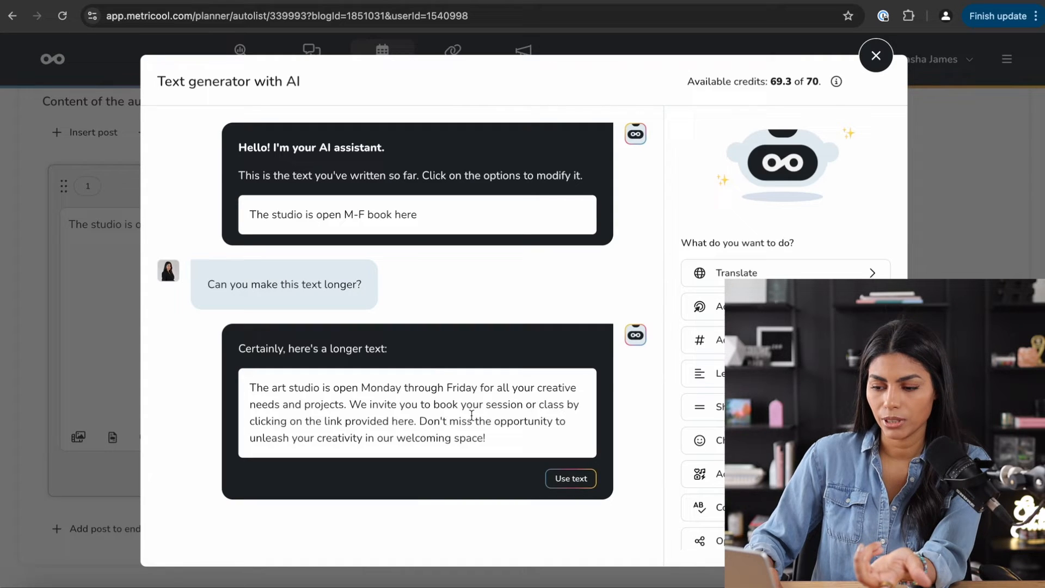
left_click(574, 480)
left_click(702, 358)
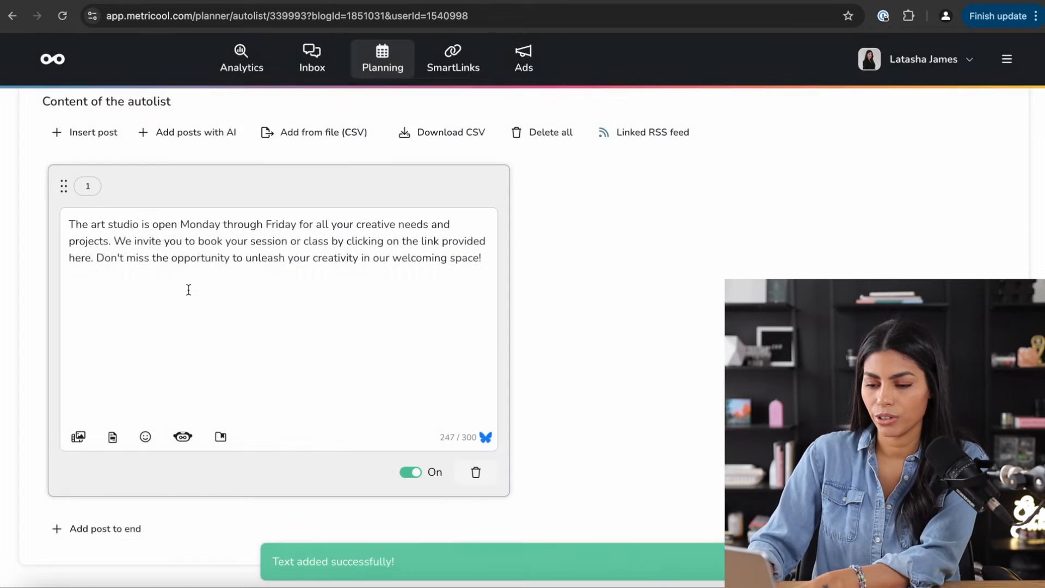
- Change the word 'art' to 'podcast' in the post text
double_click(98, 224)
type("podcast")
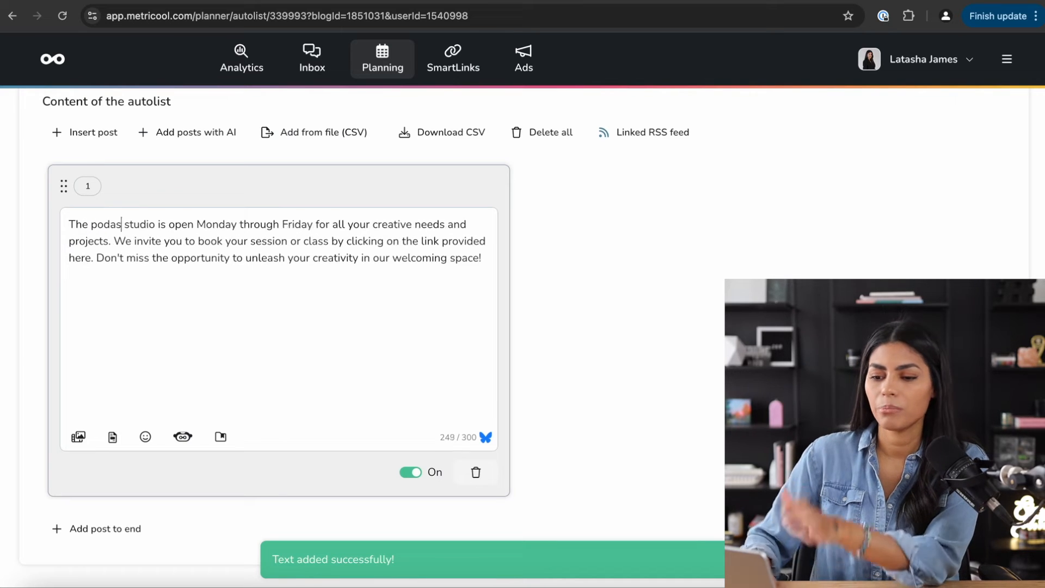
left_click(239, 334)
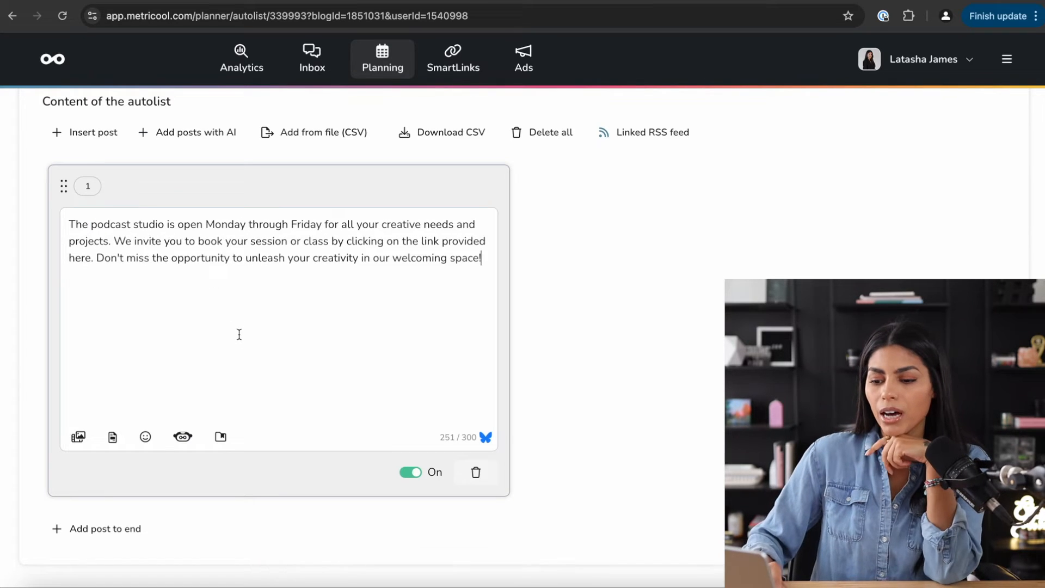
scroll(239, 335, "up", 3)
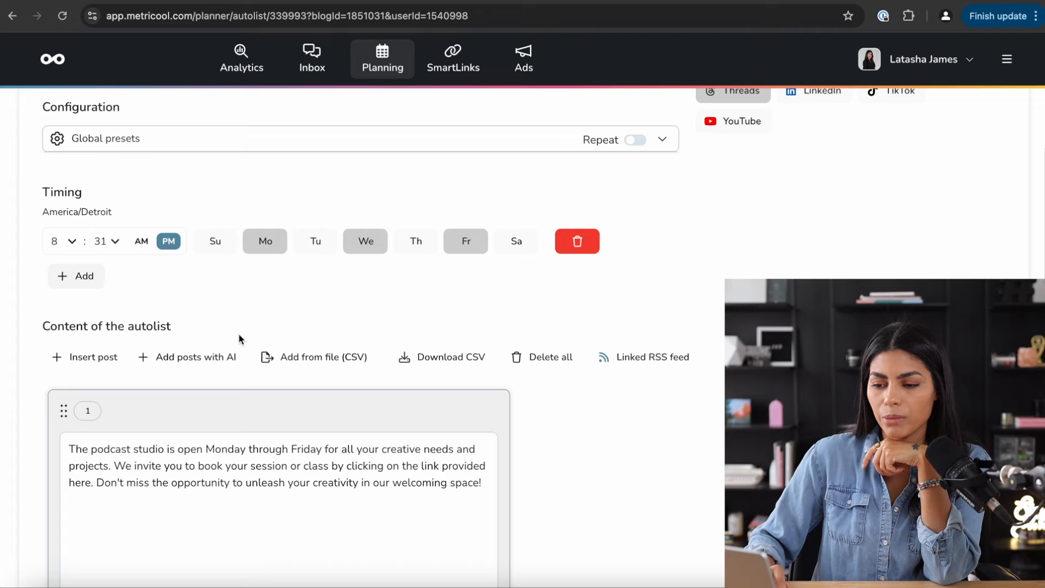
- Generate two AI posts about the podcast studio and add them to the autolist
left_click(179, 358)
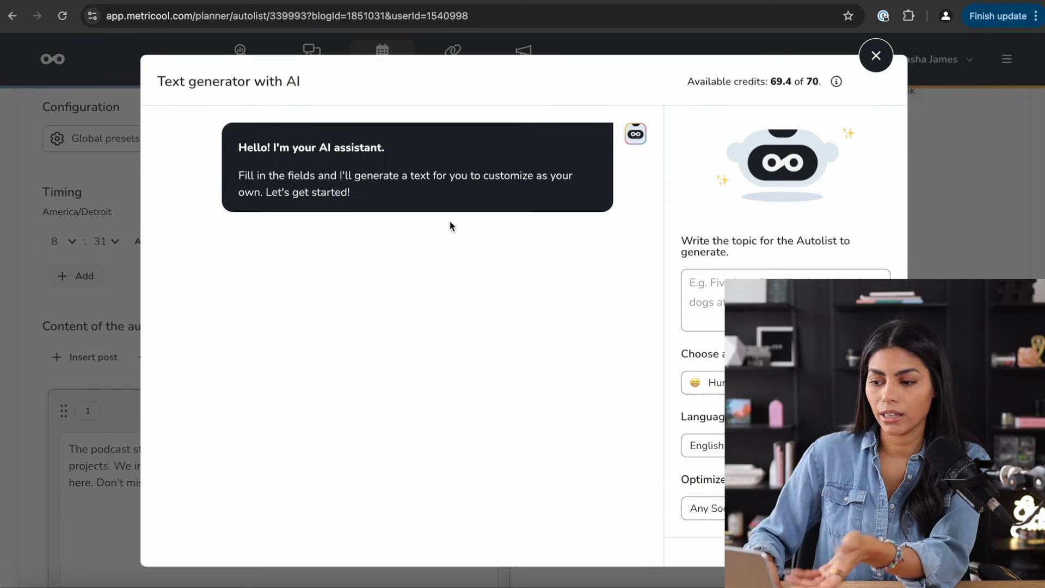
left_click(796, 274)
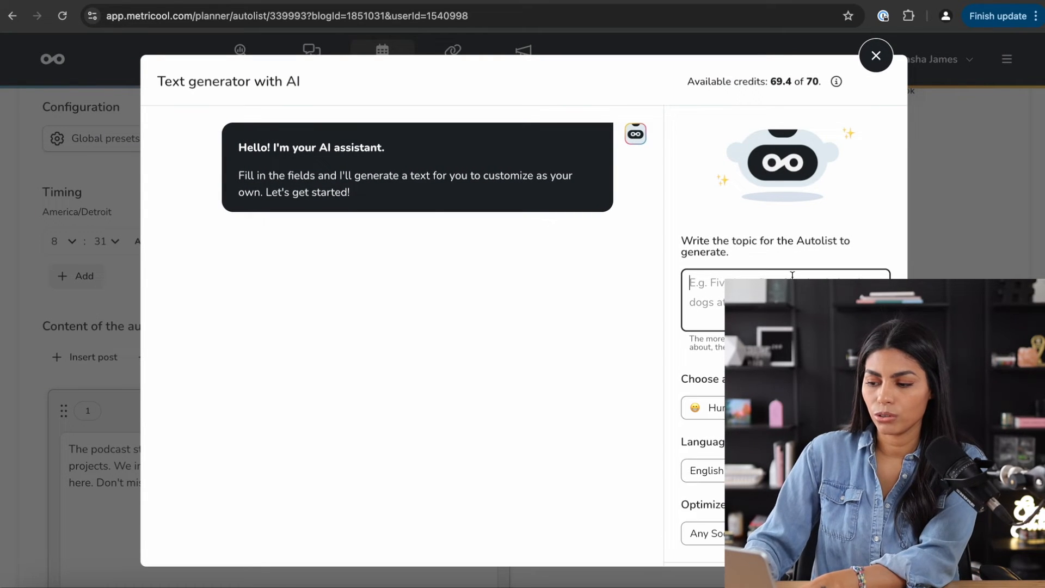
type("I want to post content about m")
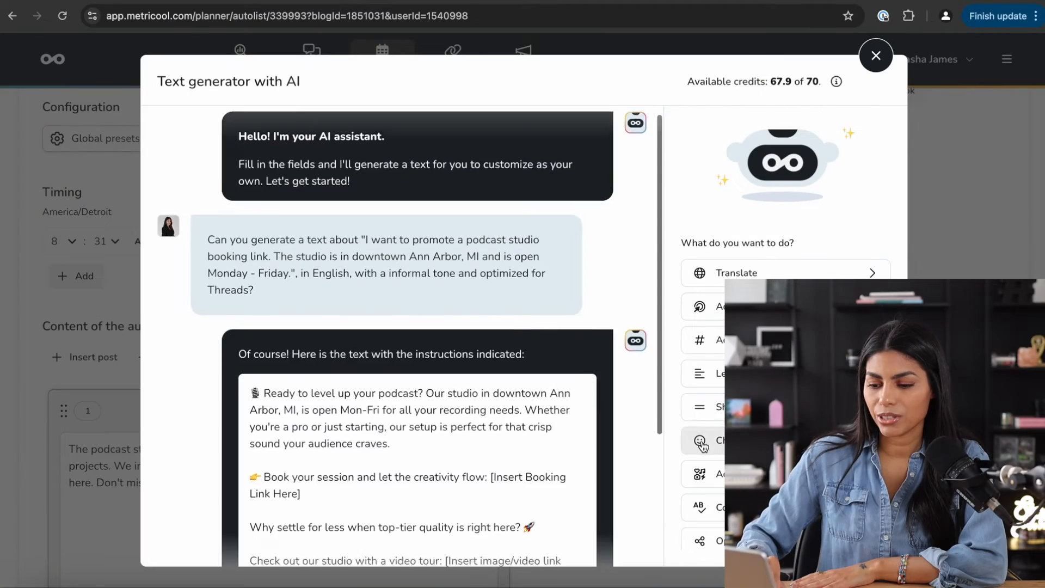
scroll(646, 270, "down", 4)
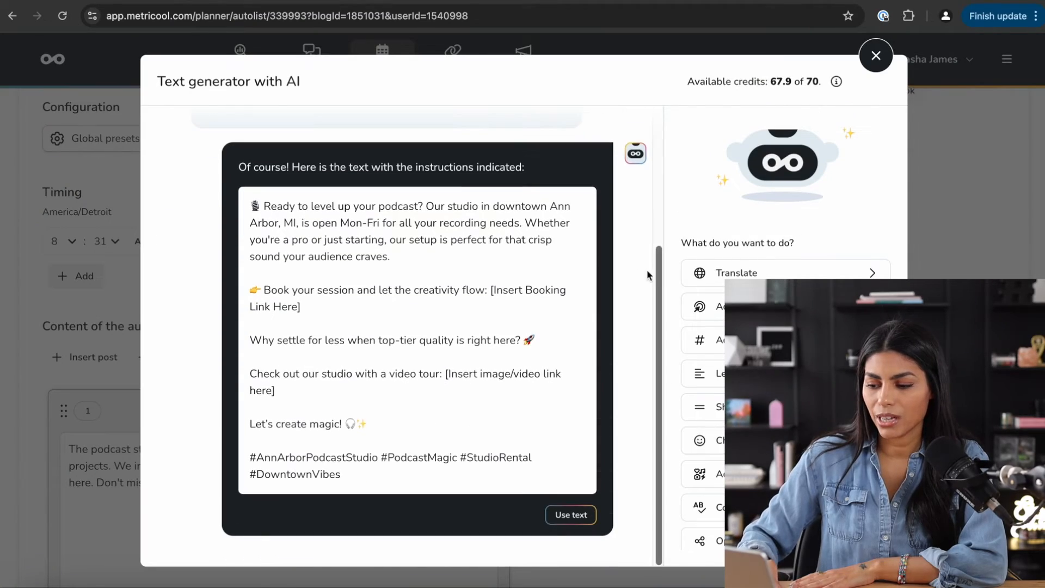
left_click(570, 514)
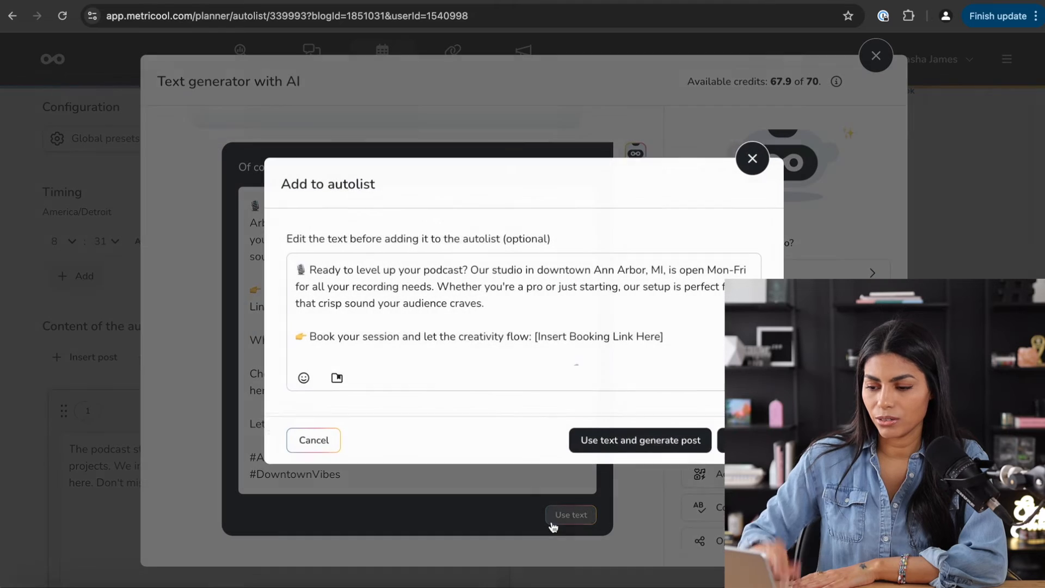
left_click(659, 442)
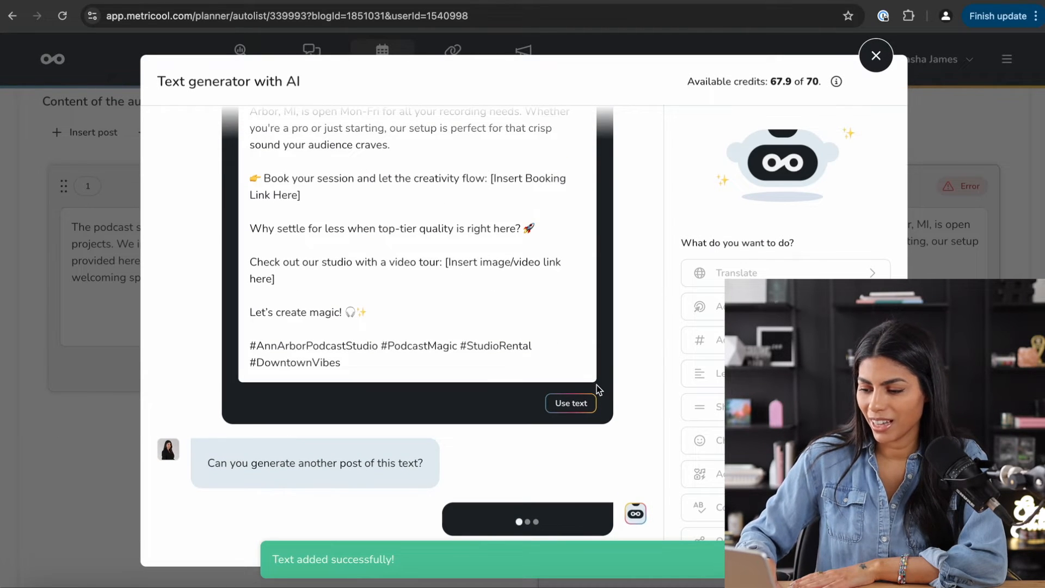
left_click(578, 403)
left_click(740, 441)
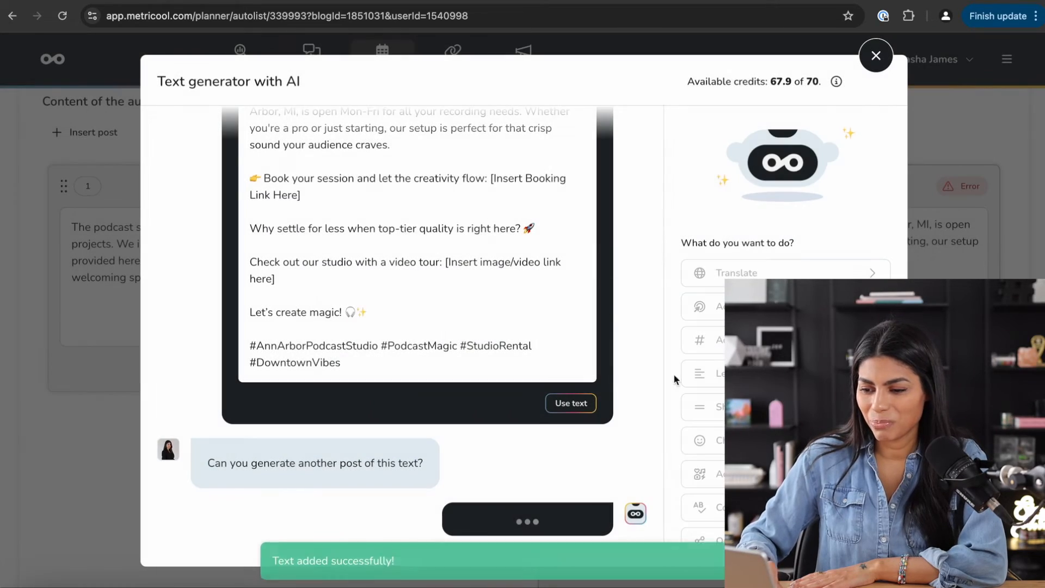
left_click(877, 56)
scroll(275, 238, "up", 8)
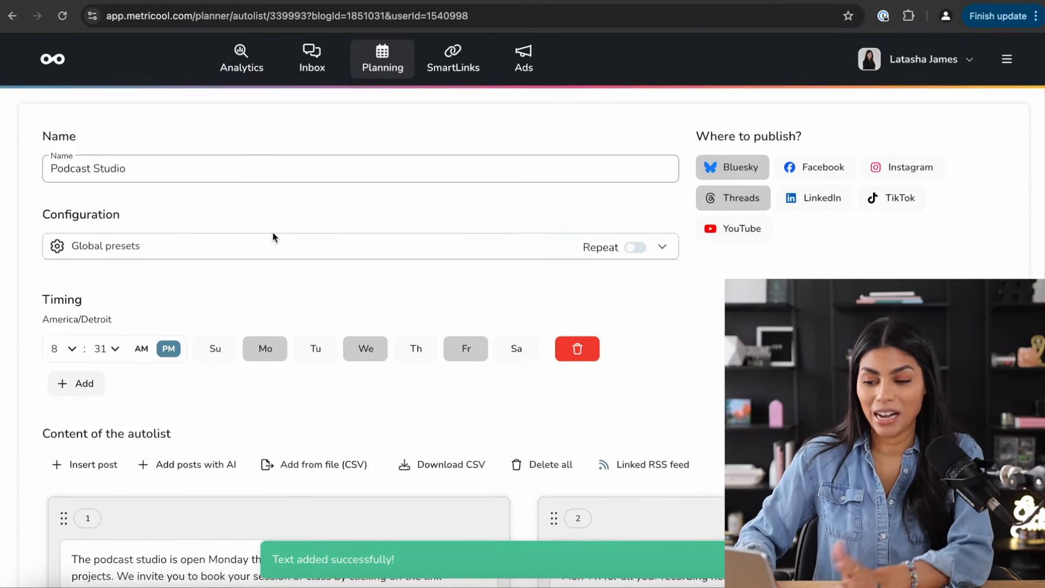
- Turn on Repeat for the Podcast Studio autolist, then go to SmartLinks
scroll(527, 145, "down", 9)
scroll(657, 191, "down", 4)
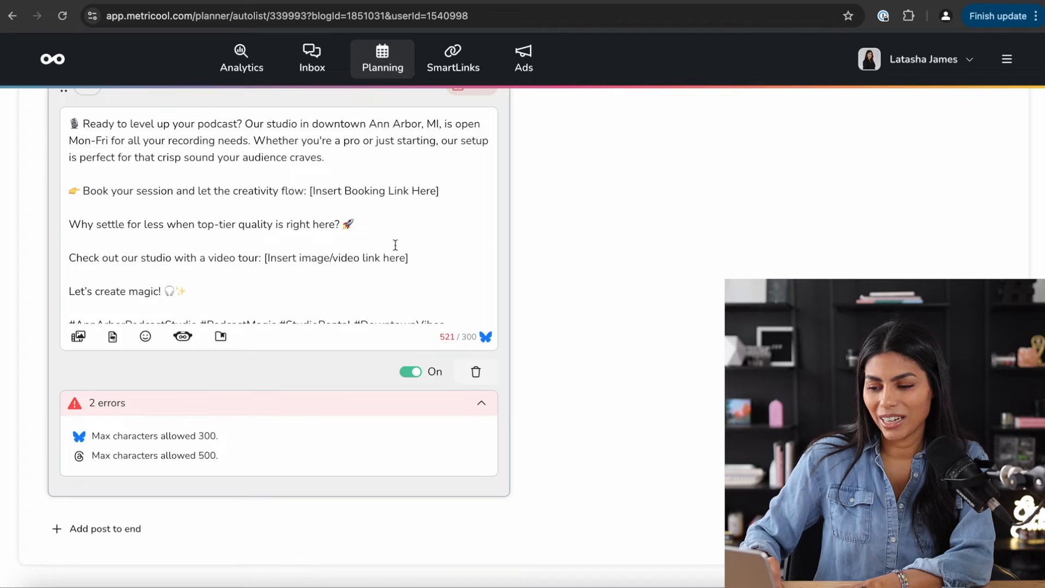
scroll(395, 243, "up", 1)
scroll(395, 245, "up", 10)
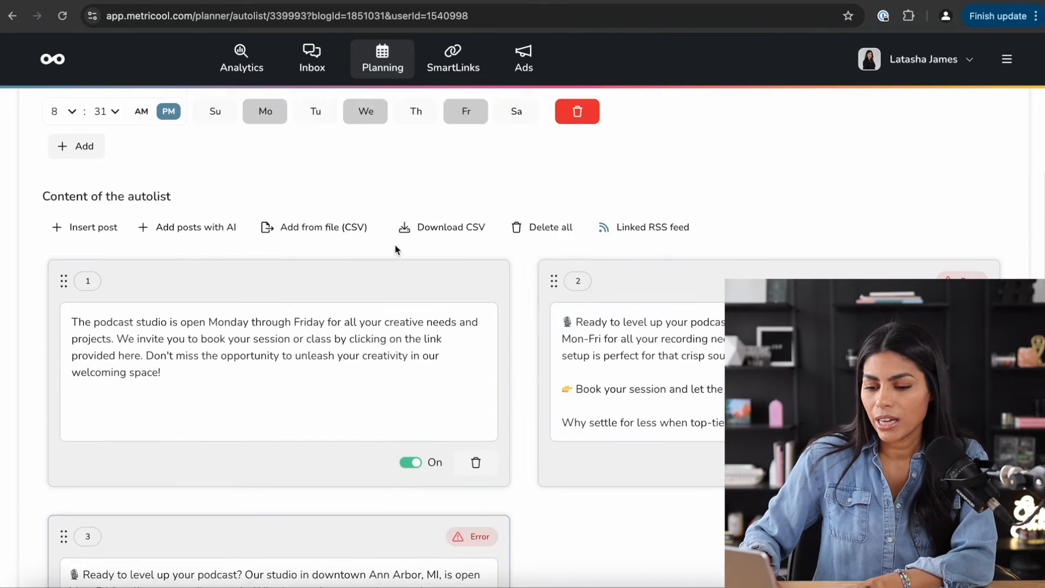
scroll(395, 245, "down", 10)
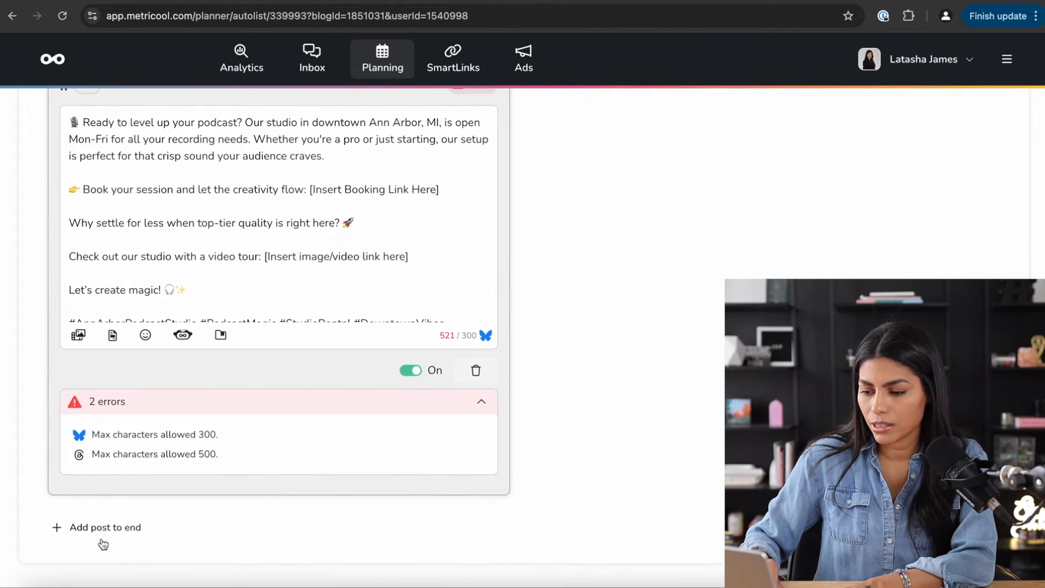
scroll(310, 317, "up", 10)
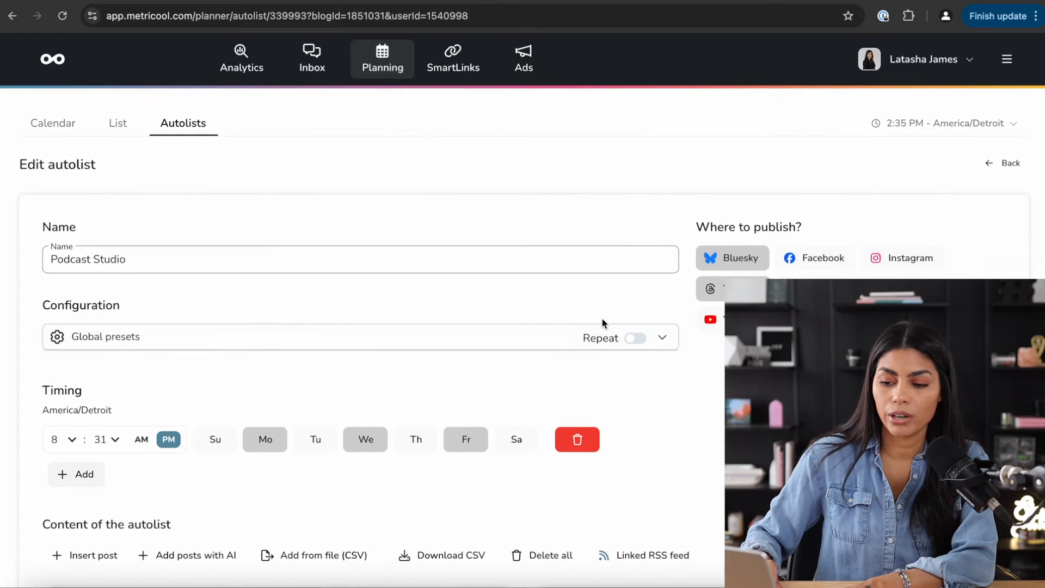
left_click(632, 343)
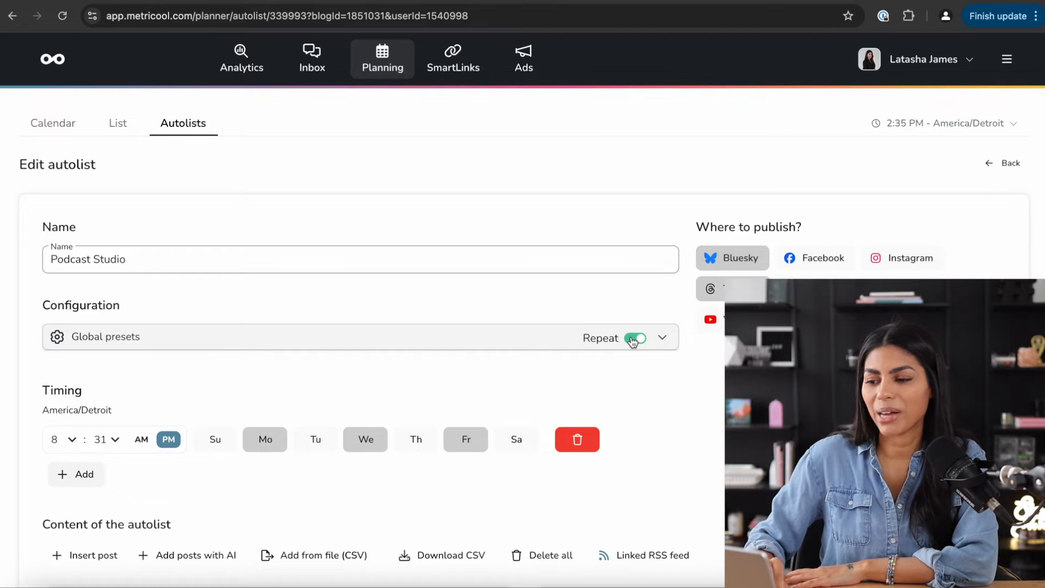
left_click(465, 81)
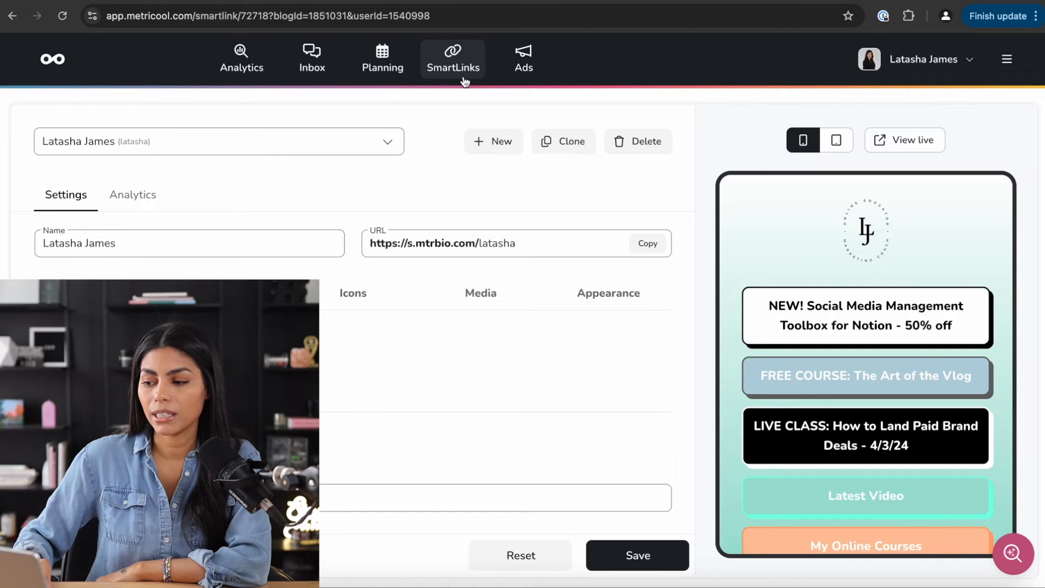
- Disable the Notion toolbox and LIVE CLASS buttons on the SmartLink page
scroll(815, 334, "down", 3)
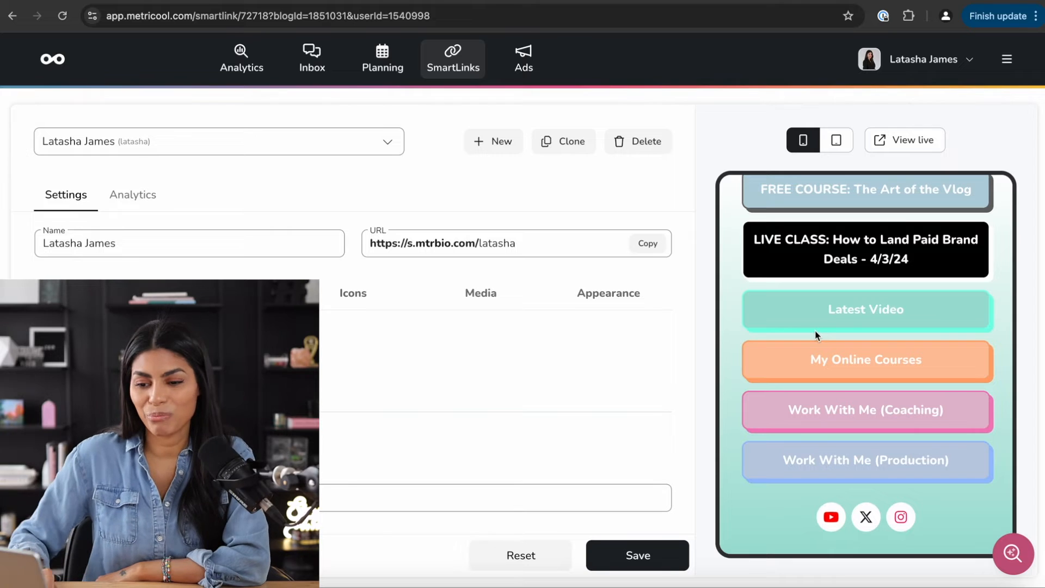
scroll(815, 334, "up", 3)
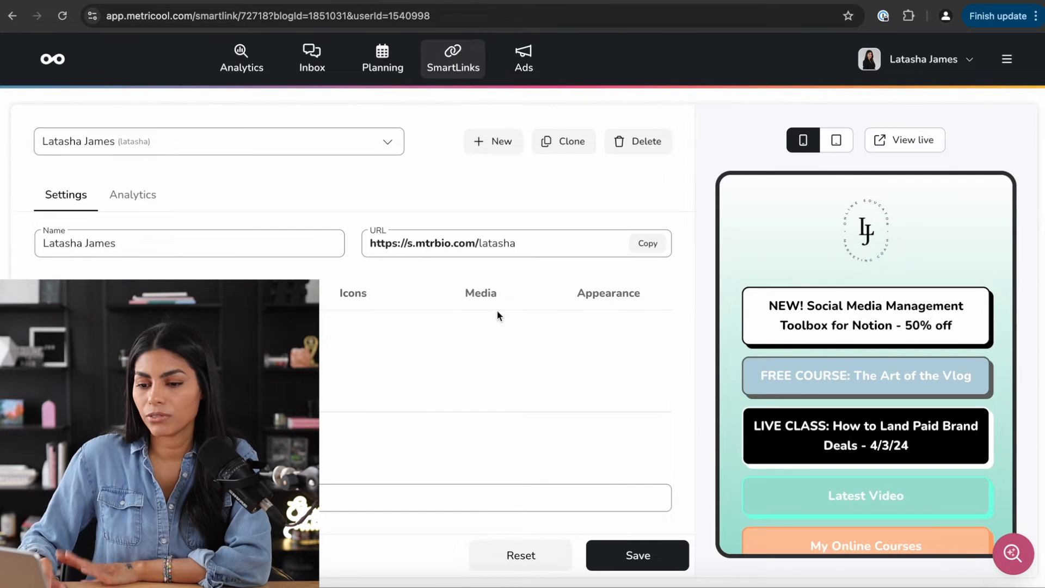
scroll(498, 311, "down", 5)
scroll(498, 312, "up", 5)
left_click(509, 242)
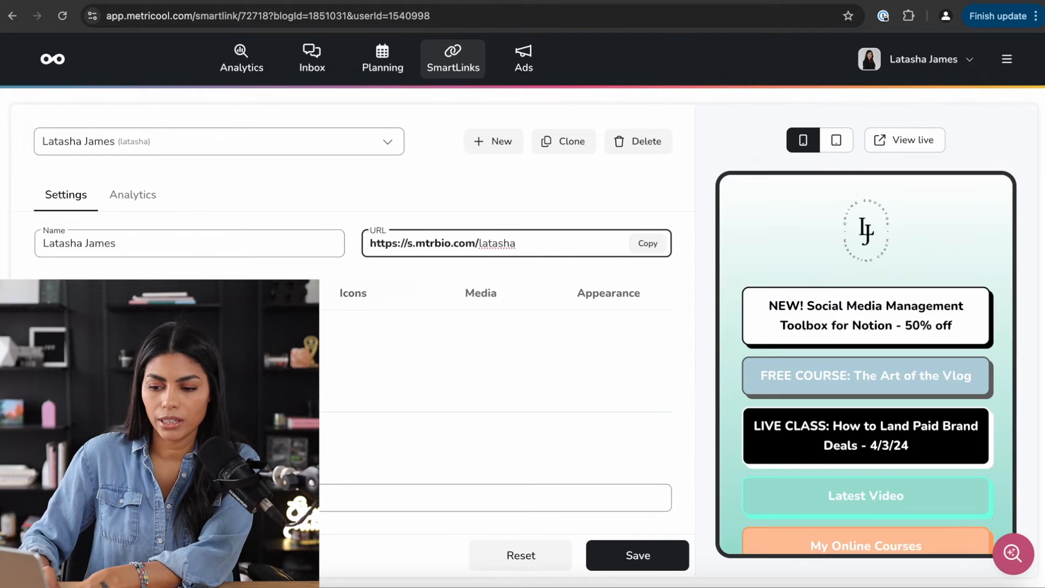
scroll(509, 243, "down", 5)
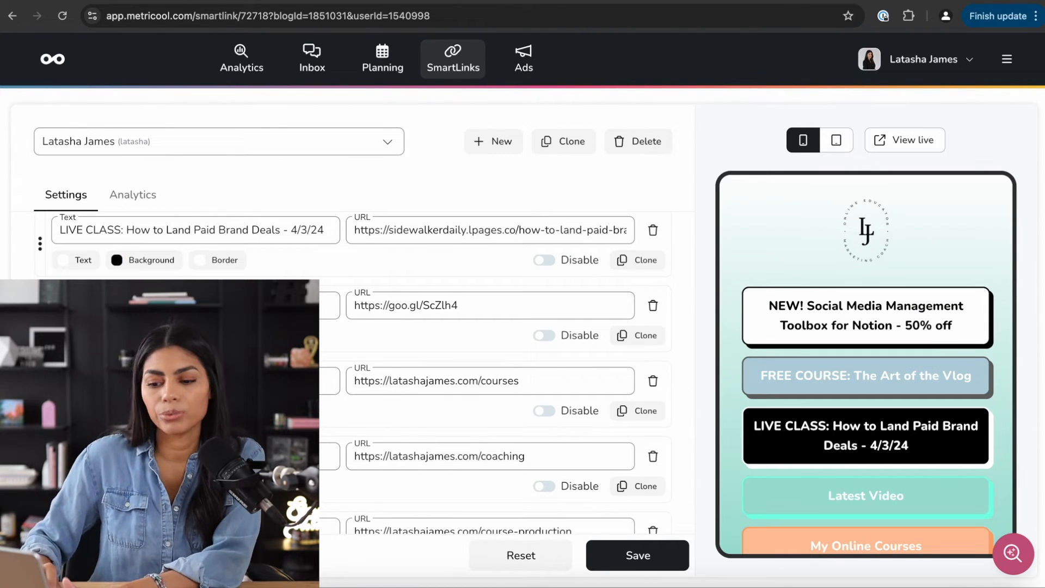
scroll(498, 376, "up", 3)
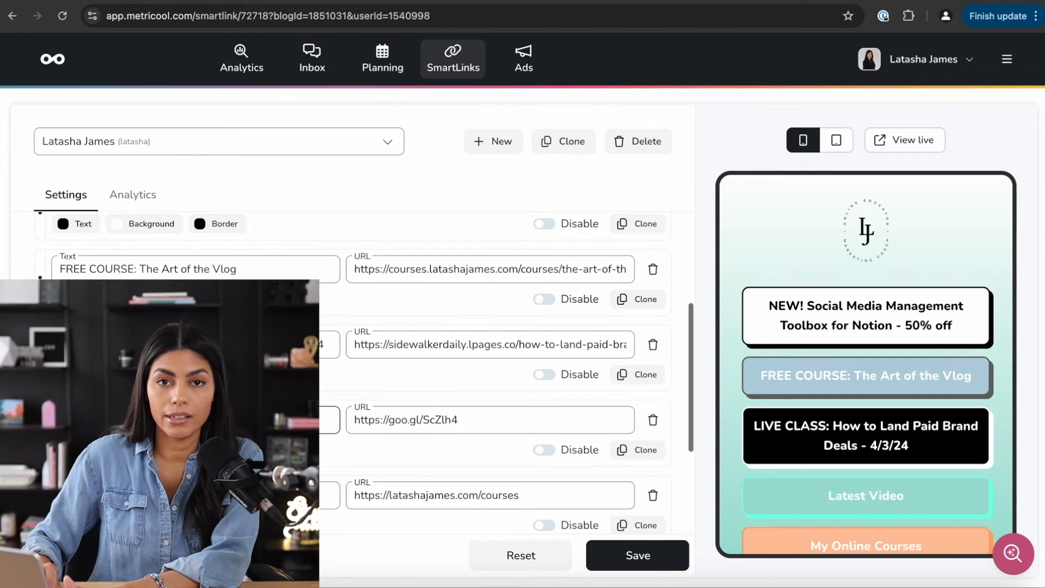
scroll(364, 371, "up", 3)
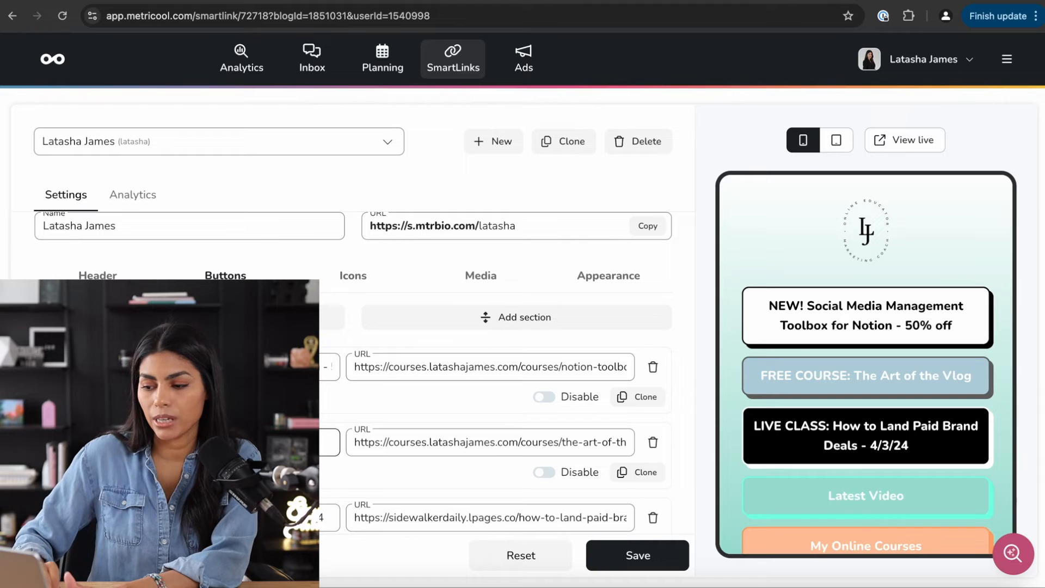
scroll(338, 408, "down", 1)
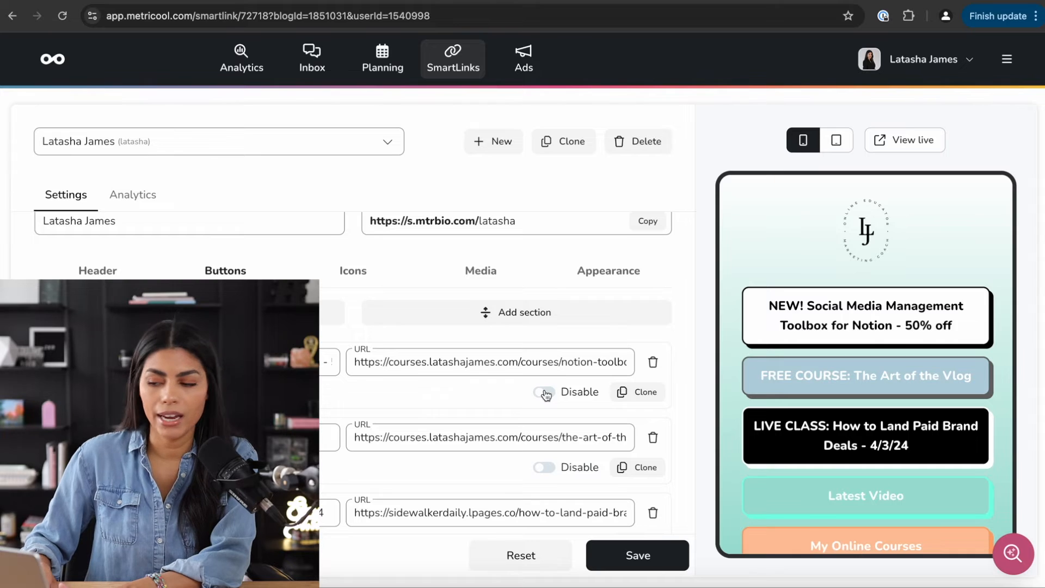
left_click(545, 393)
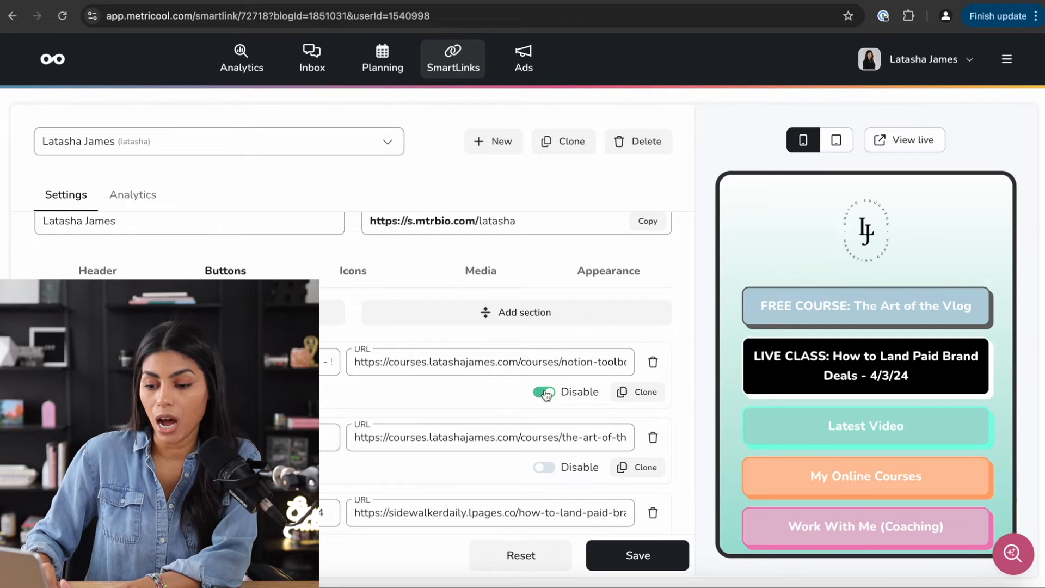
scroll(547, 397, "down", 3)
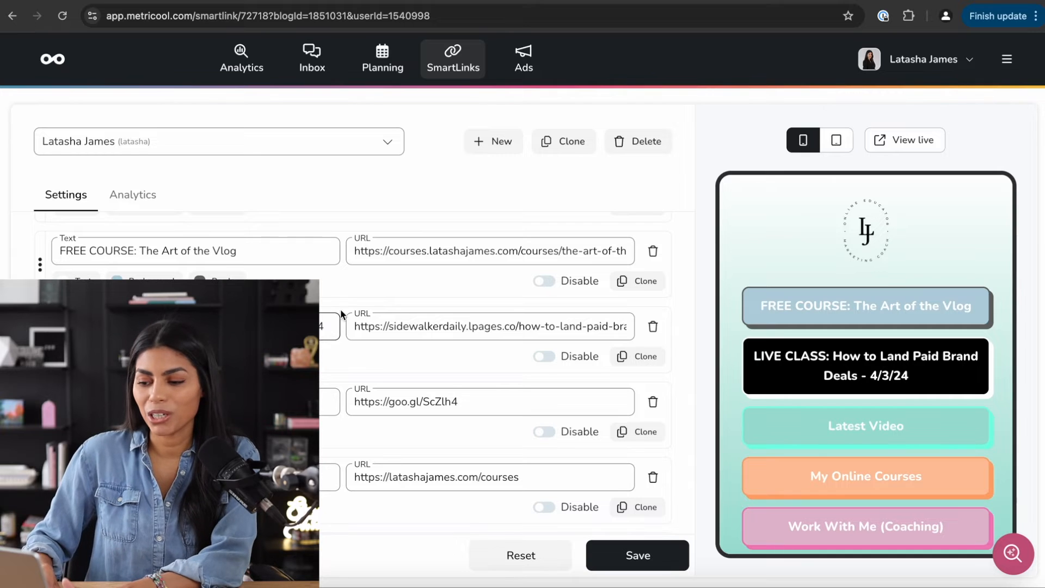
left_click(544, 357)
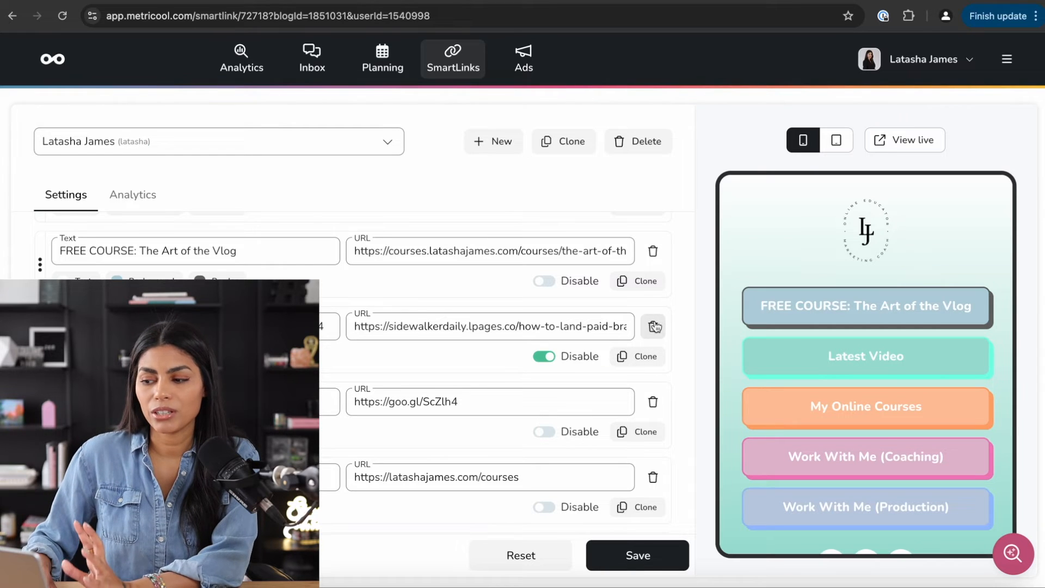
scroll(394, 341, "up", 5)
scroll(395, 340, "down", 8)
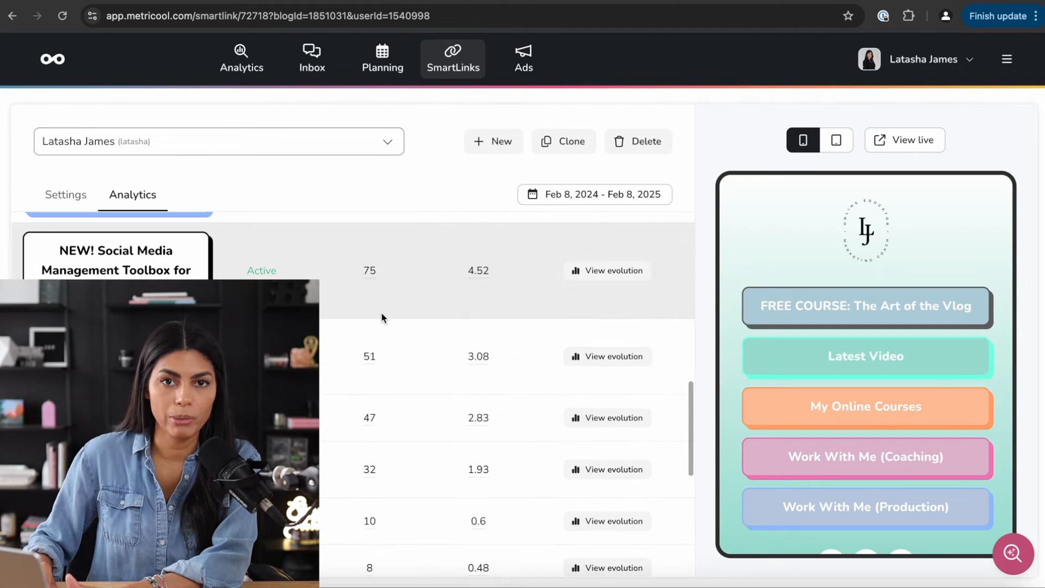
scroll(380, 315, "up", 3)
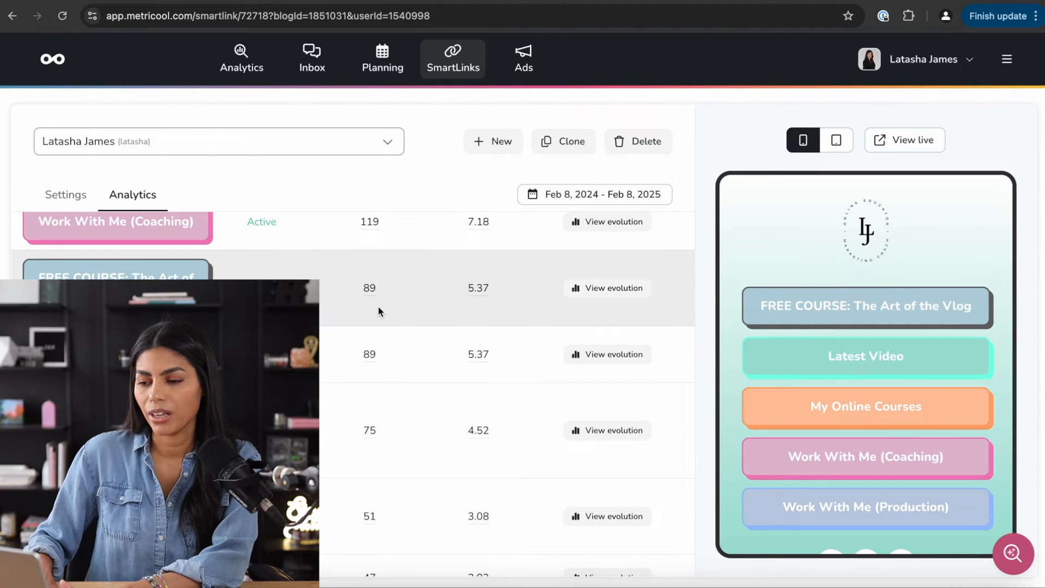
- Open the Ads campaigns list and check which ad accounts can be connected
left_click(547, 72)
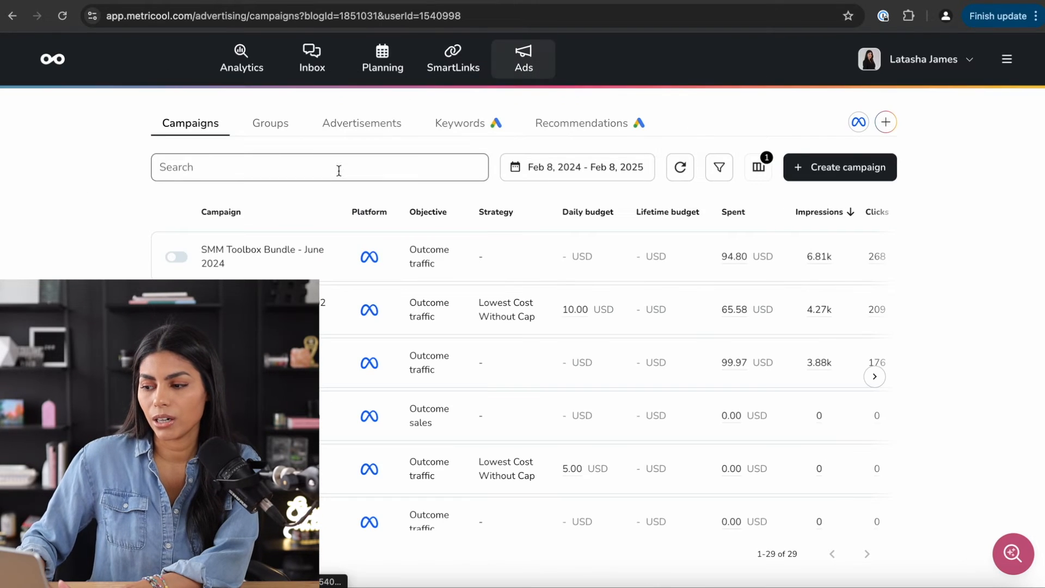
left_click(885, 123)
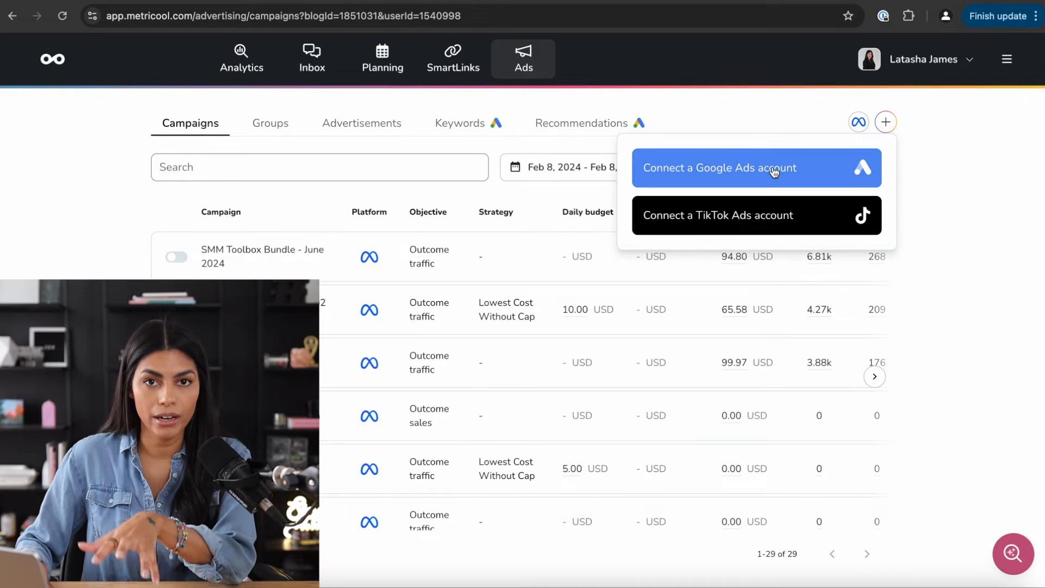
left_click(913, 175)
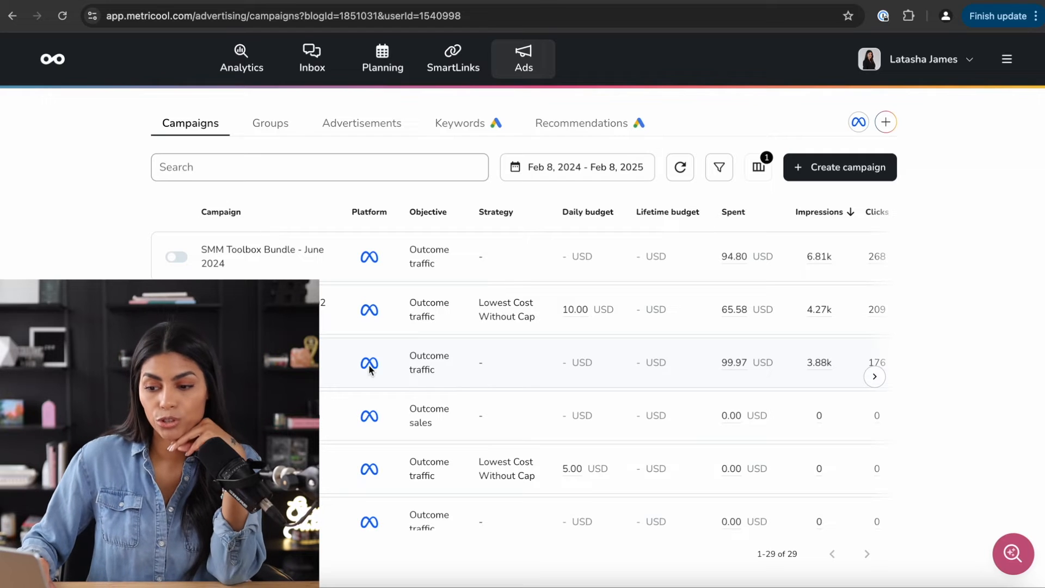
- Start creating a new ad campaign from the Meta campaigns list
scroll(369, 369, "down", 5)
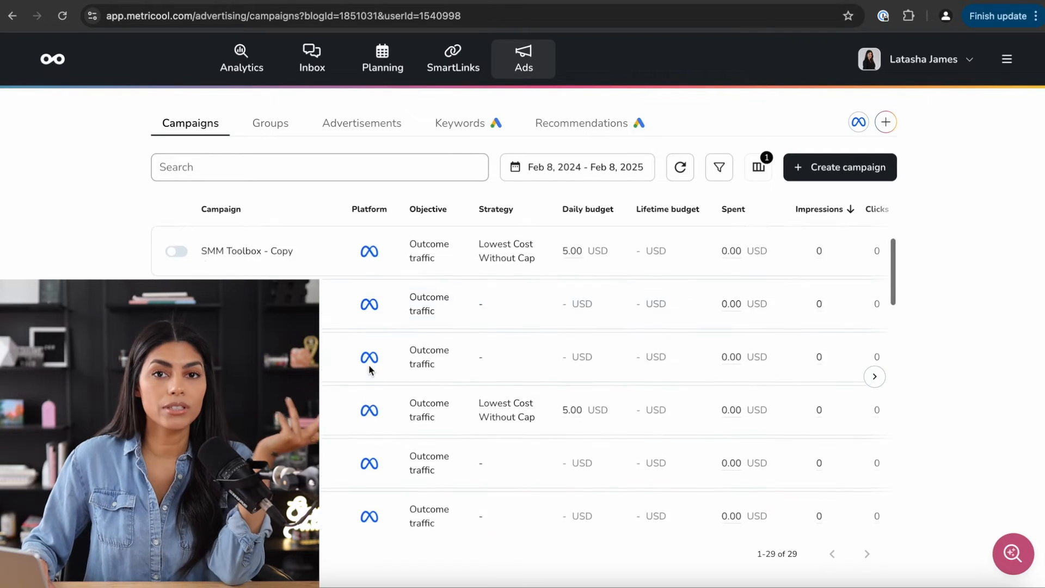
scroll(370, 369, "up", 5)
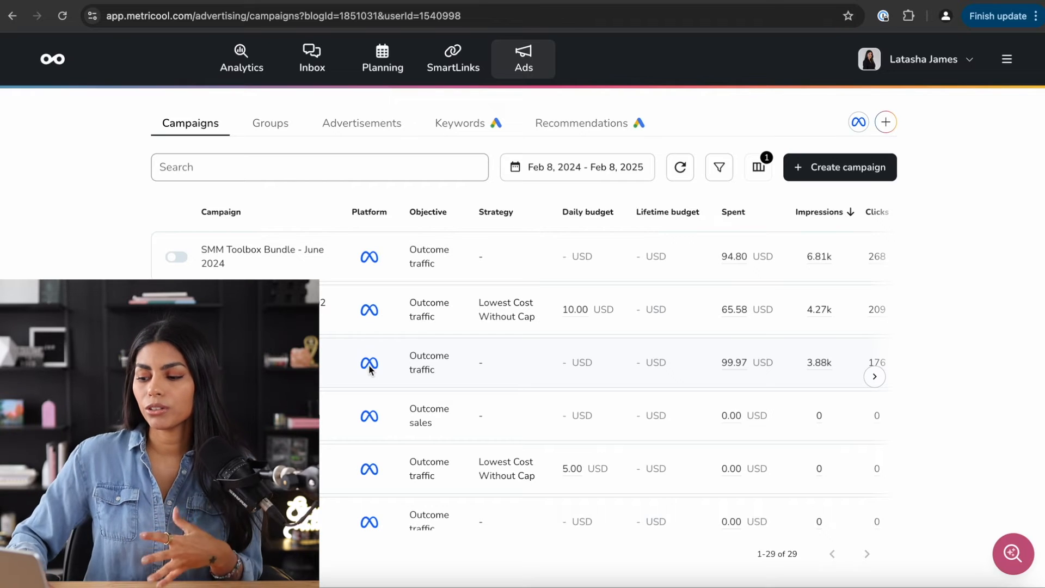
scroll(369, 369, "down", 10)
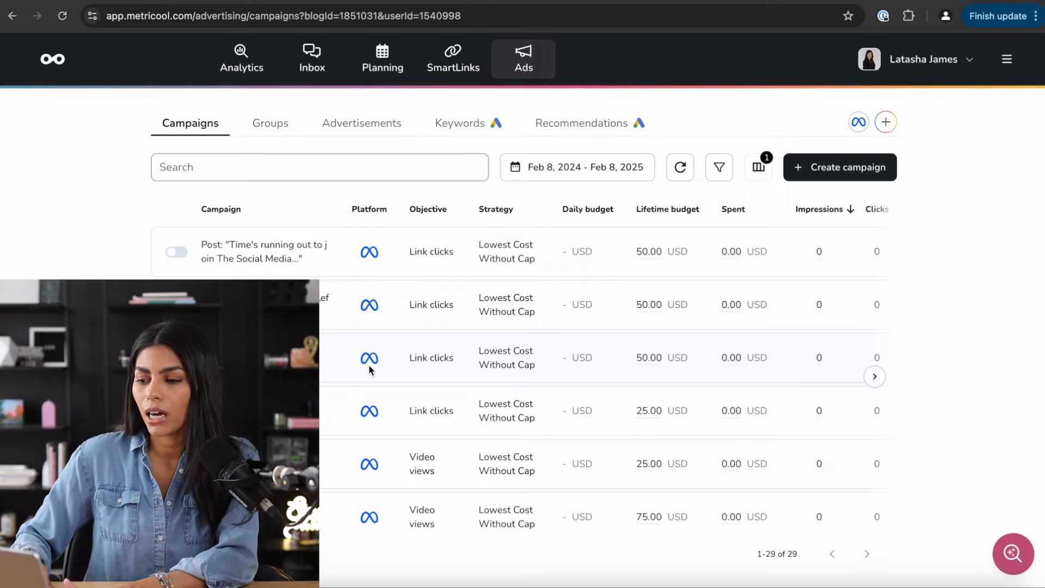
scroll(369, 370, "up", 10)
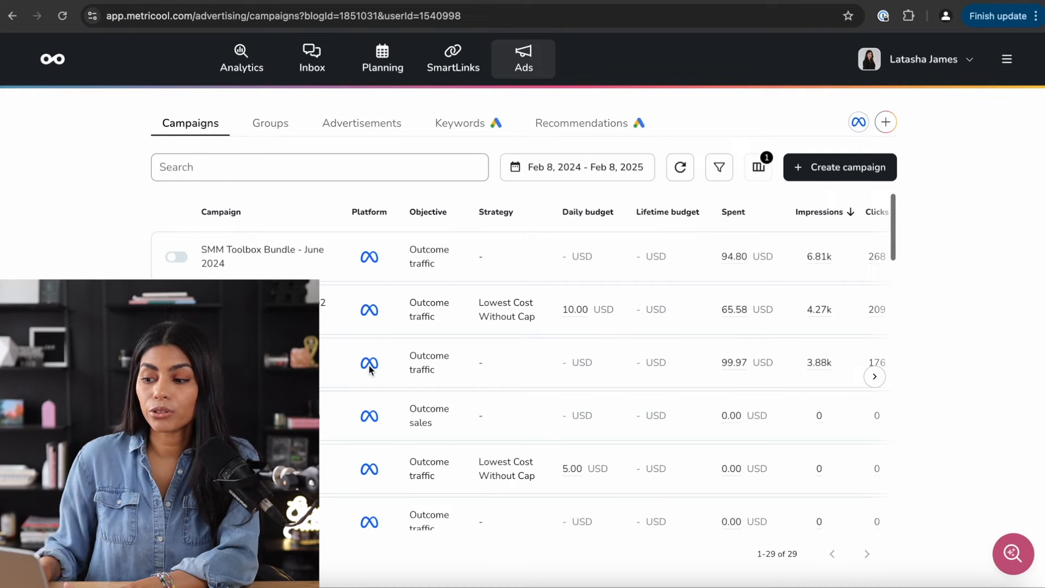
left_click(810, 171)
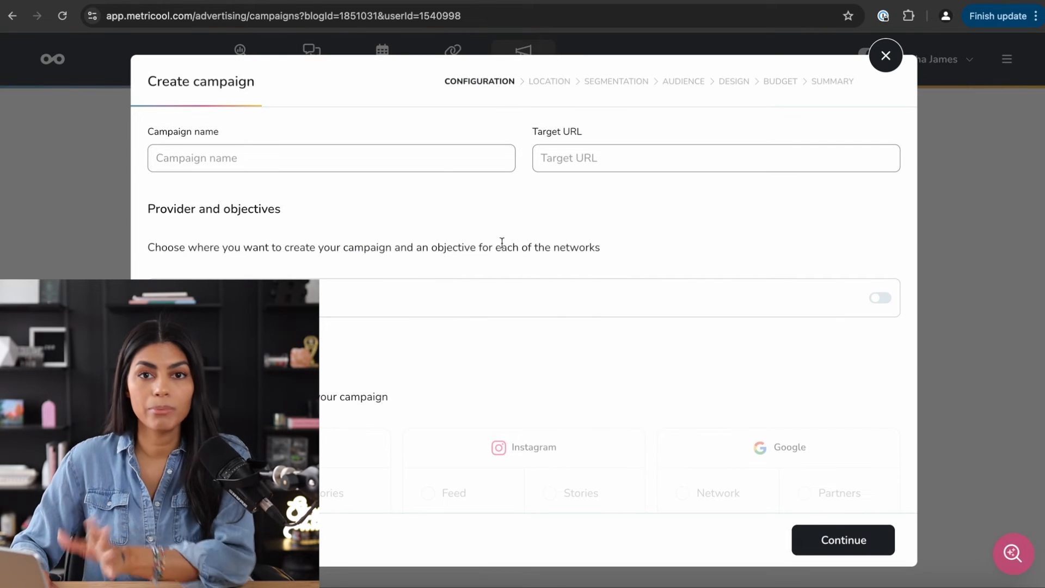
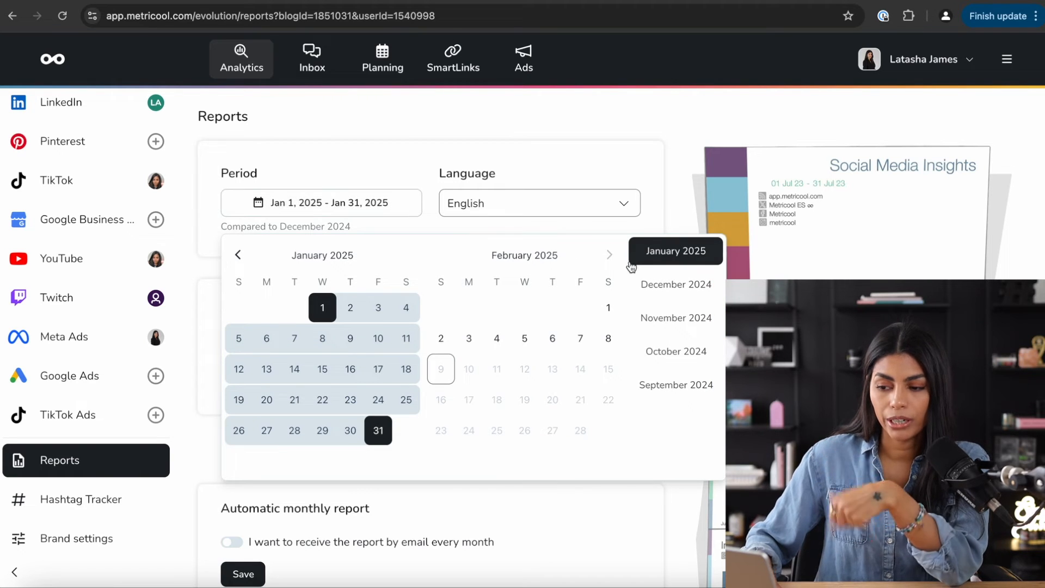
- Close the date picker and start a new template from the saved report templates list
left_click(392, 176)
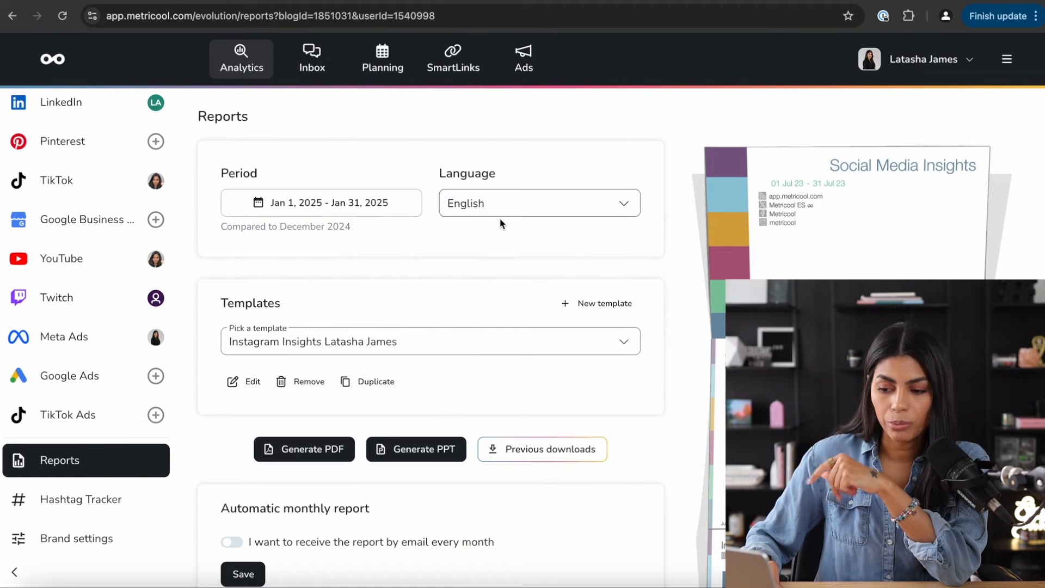
scroll(437, 306, "down", 1)
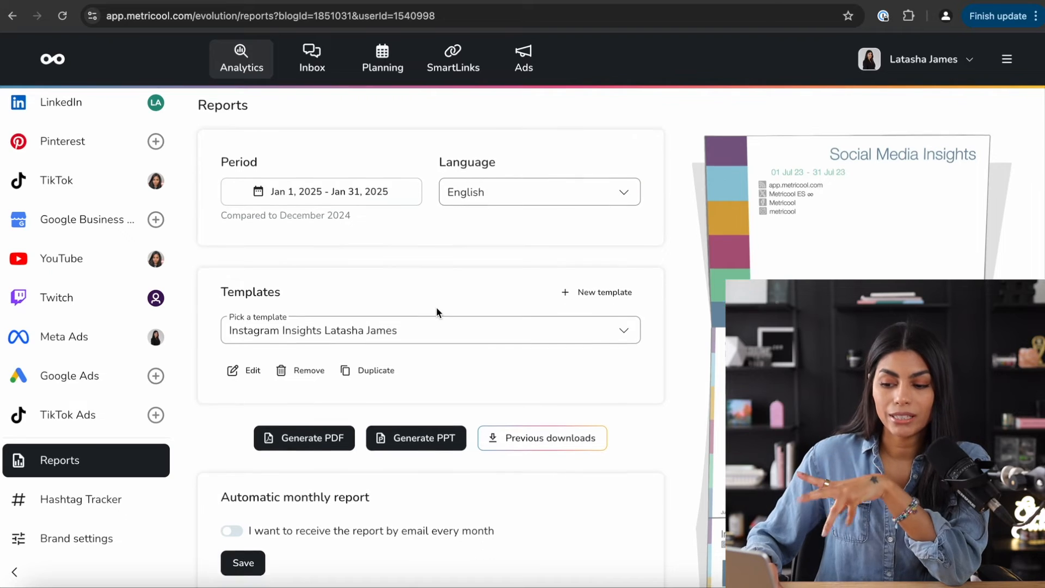
left_click(381, 301)
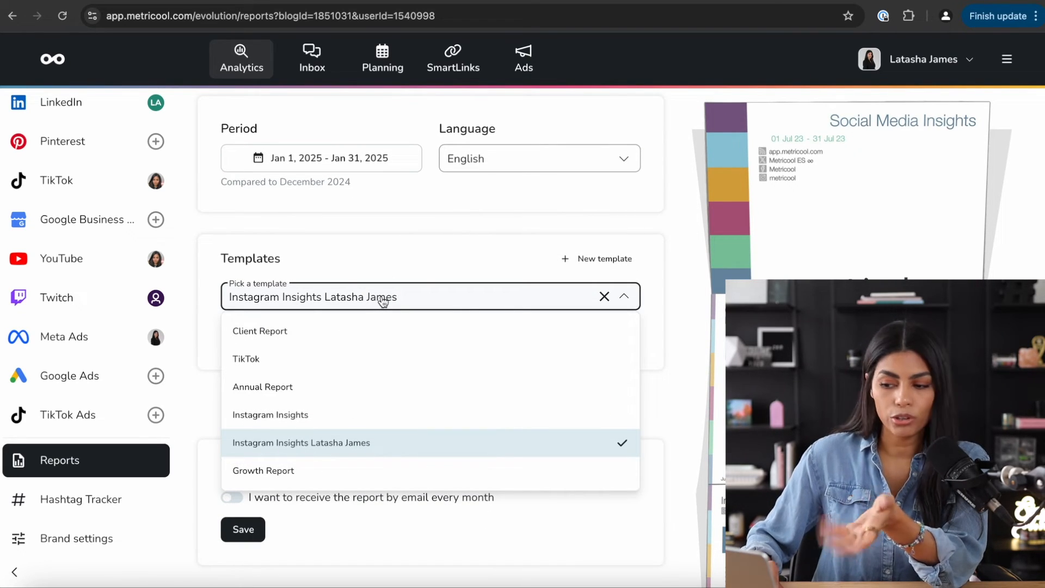
left_click(586, 262)
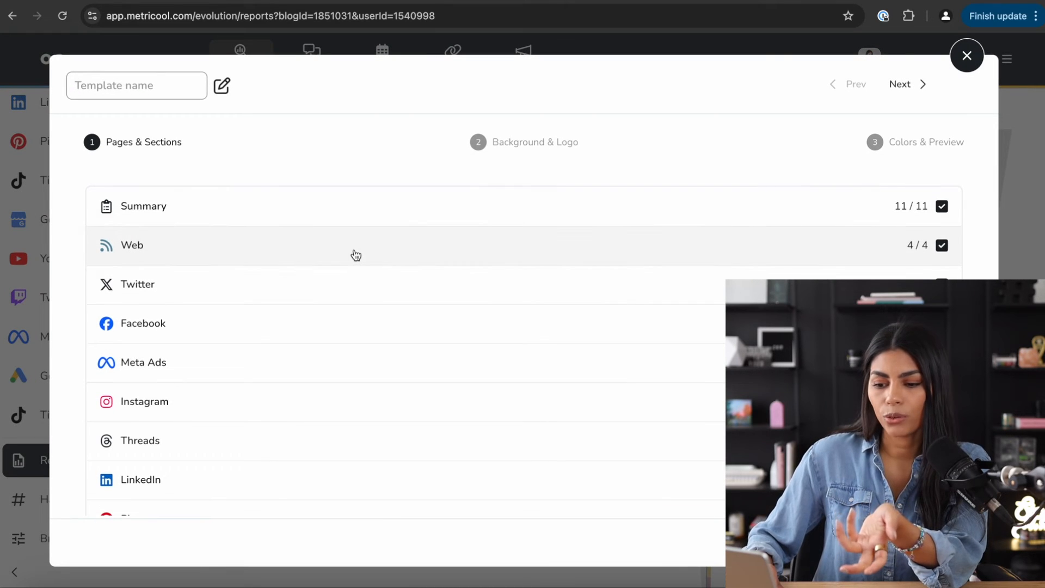
- Leave all Web sections out of the new report template
scroll(356, 255, "down", 5)
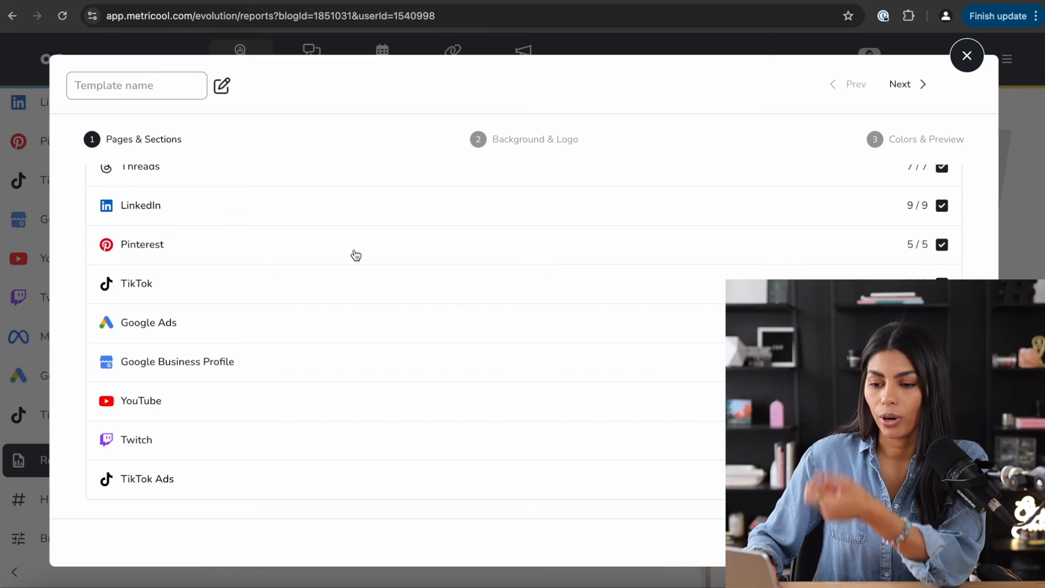
scroll(356, 256, "up", 5)
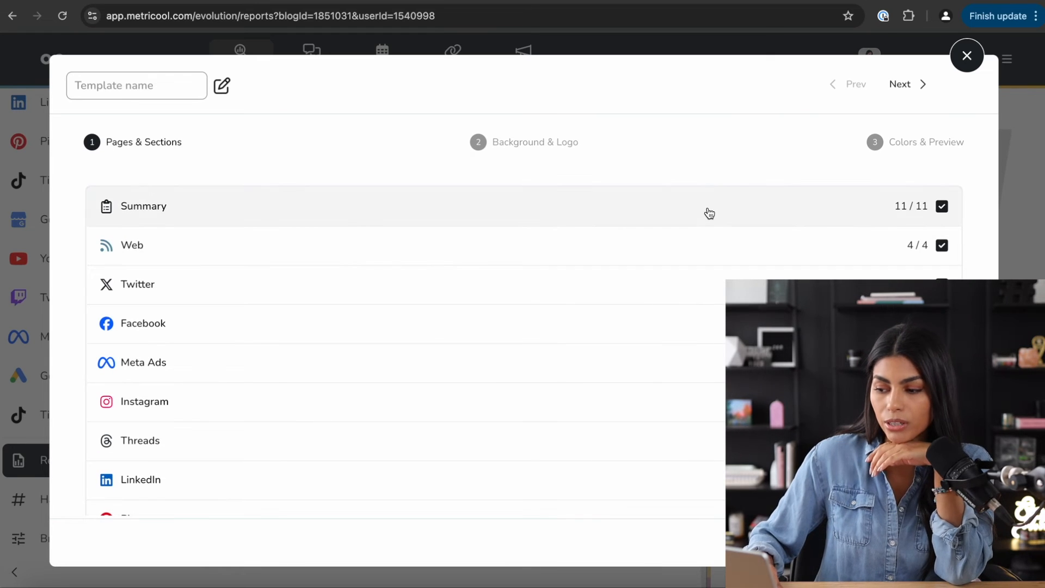
left_click(625, 246)
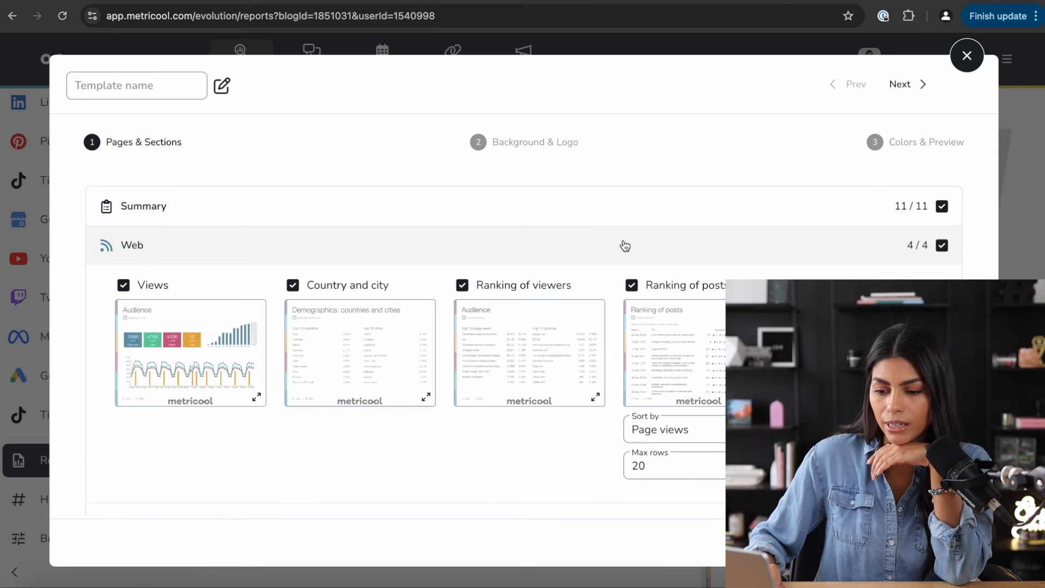
left_click(942, 245)
scroll(551, 338, "down", 5)
scroll(551, 338, "up", 3)
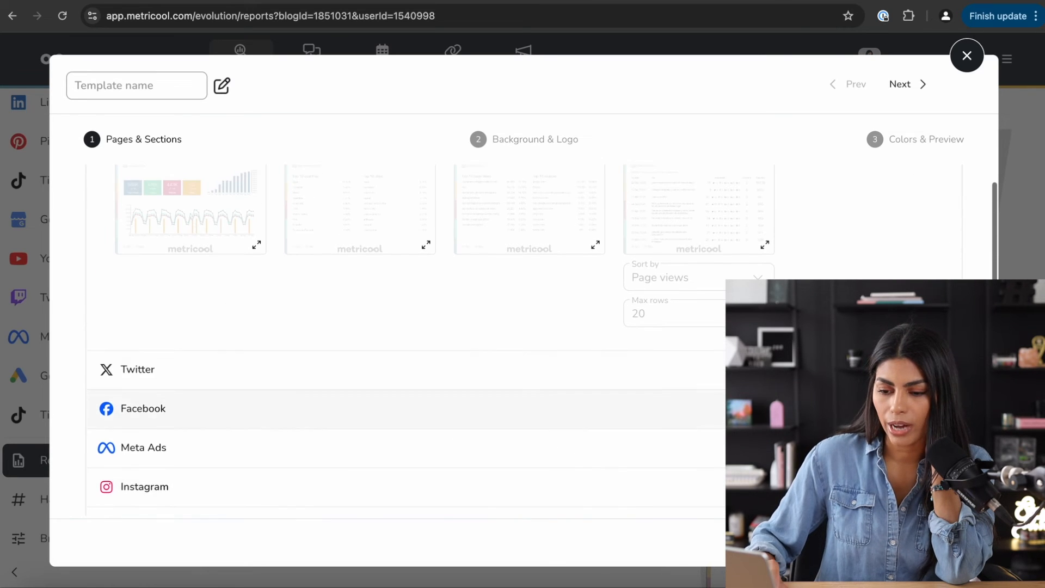
scroll(550, 354, "down", 2)
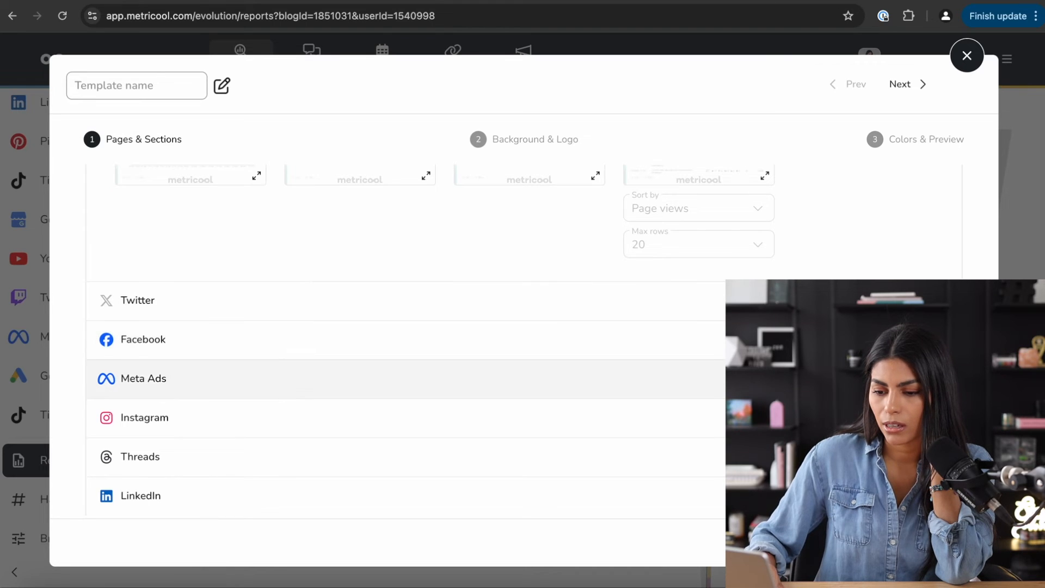
scroll(381, 339, "down", 3)
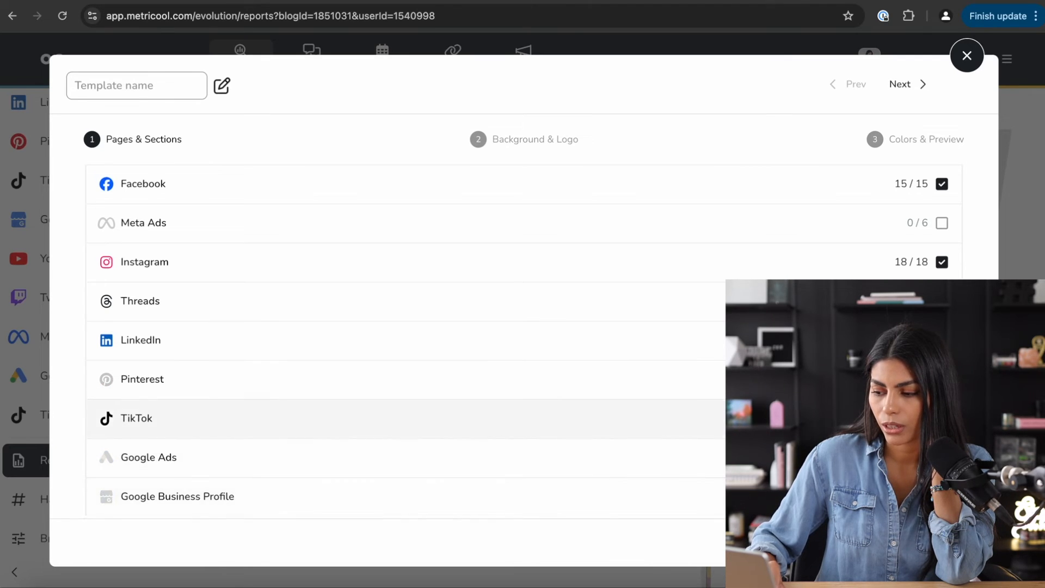
scroll(381, 419, "down", 3)
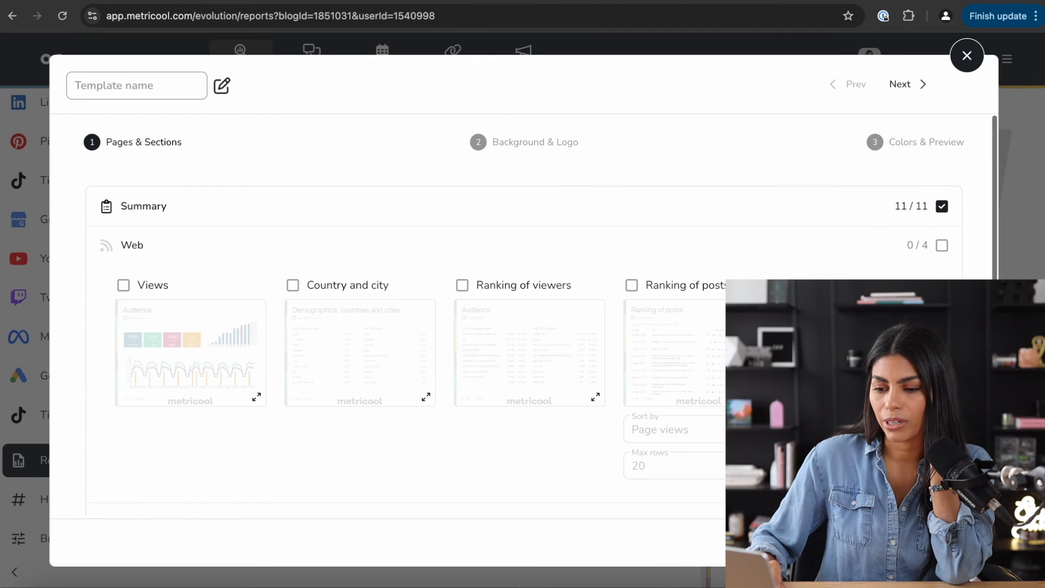
scroll(523, 338, "down", 5)
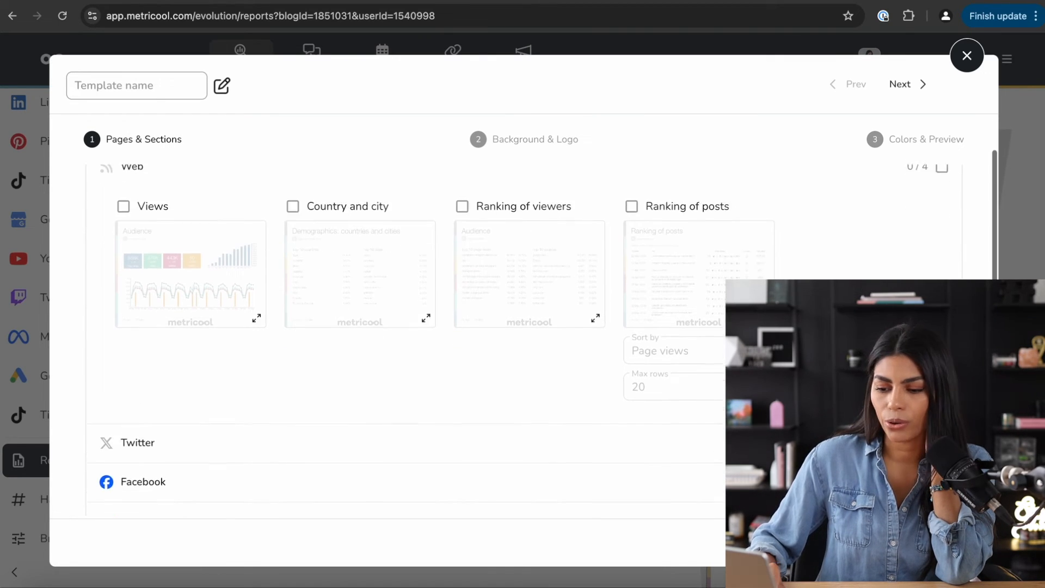
- Drop Facebook's Posts viewed in period, Country and city, and Followers by language, then continue to Background & Logo
left_click(544, 416)
scroll(548, 227, "down", 6)
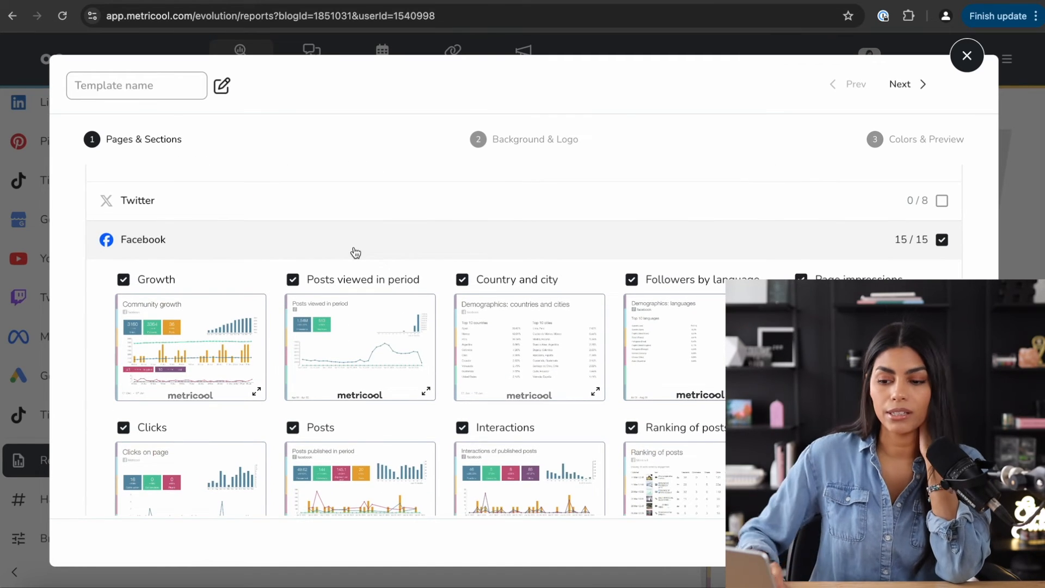
scroll(235, 333, "down", 1)
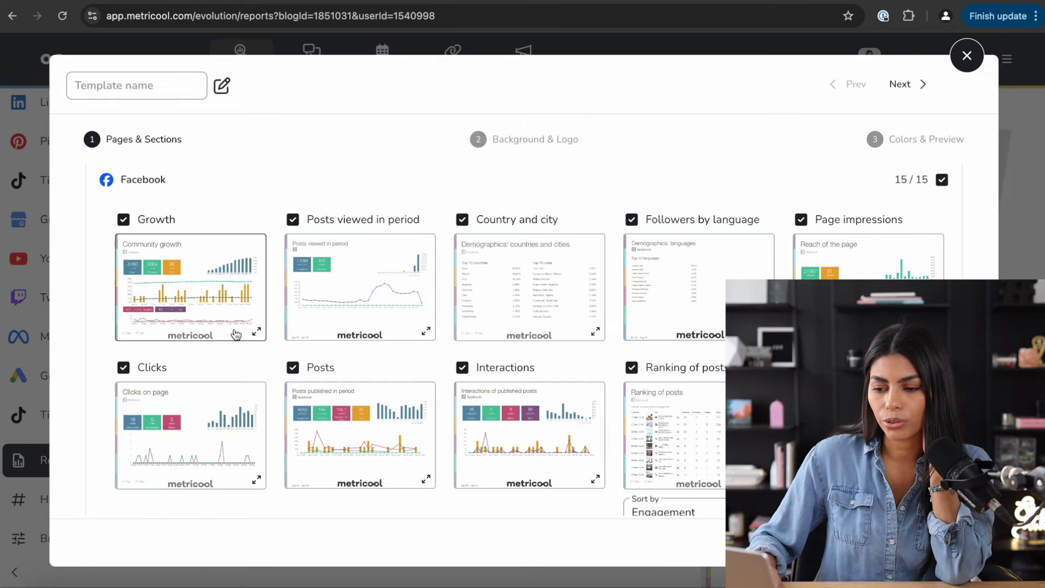
left_click(294, 220)
left_click(463, 220)
left_click(632, 220)
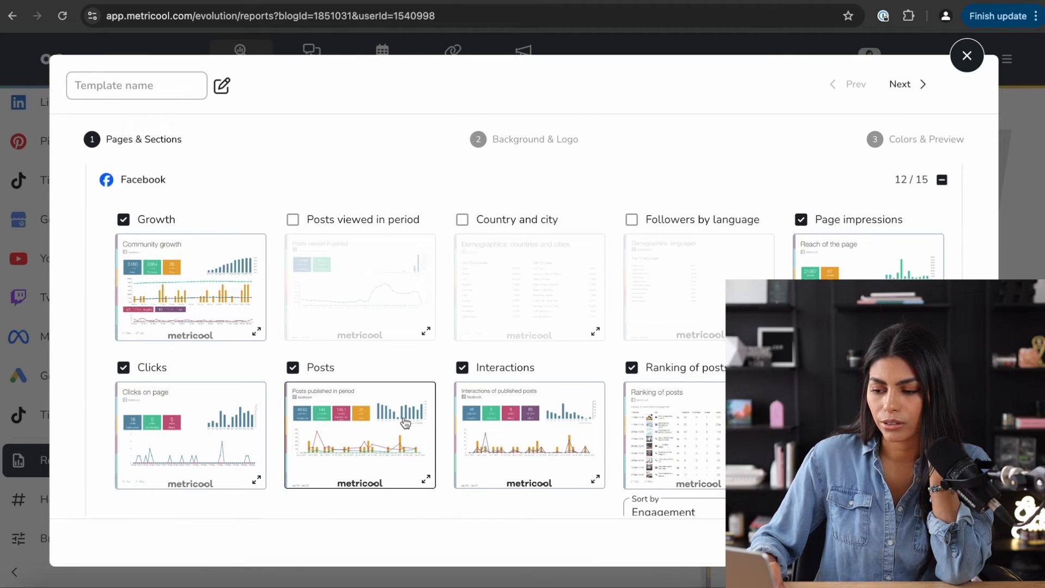
scroll(701, 332, "down", 2)
scroll(666, 406, "down", 3)
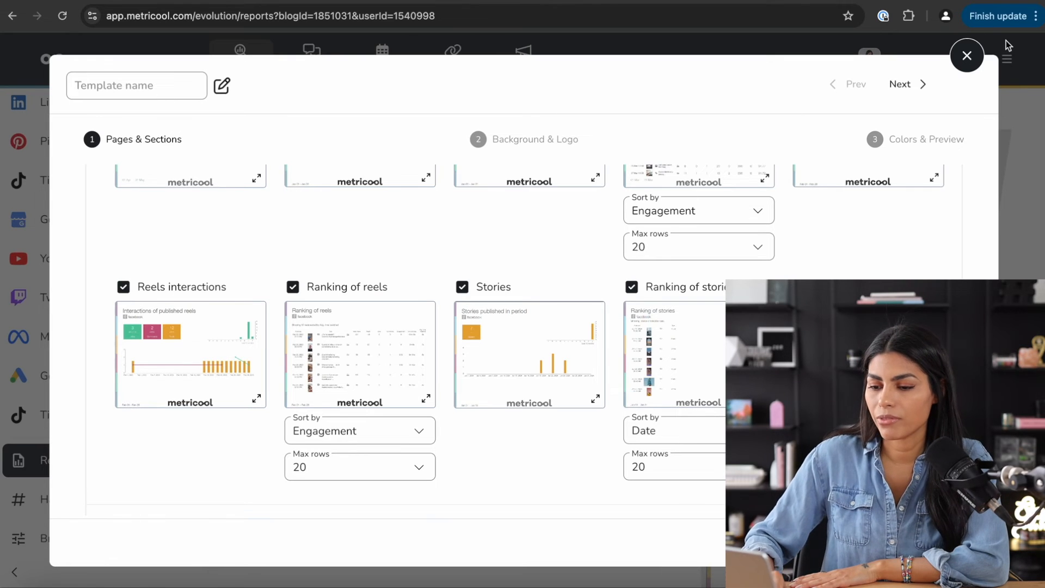
scroll(953, 193, "down", 10)
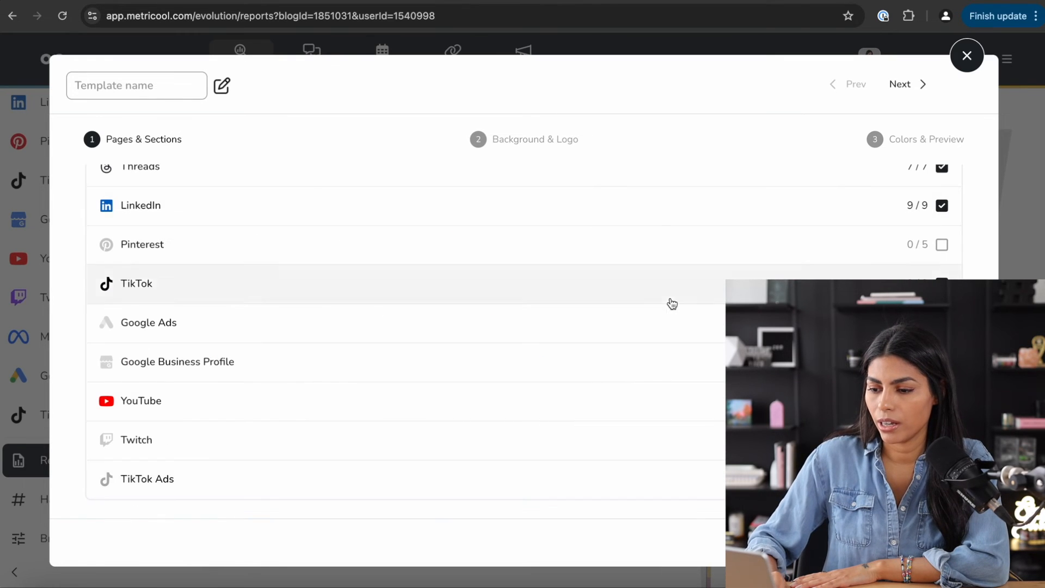
scroll(672, 304, "up", 15)
left_click(560, 148)
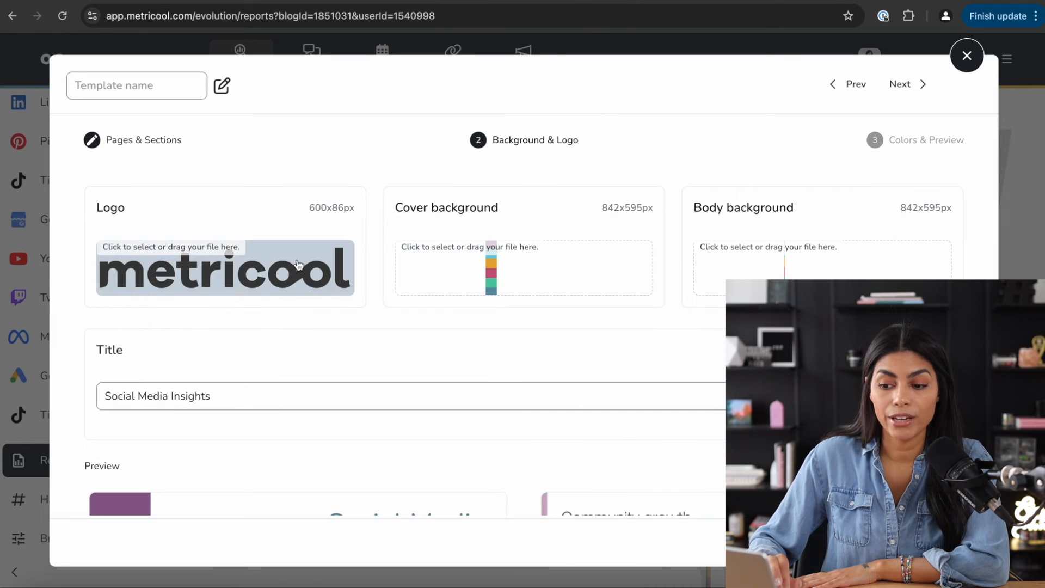
- Browse for a new logo and cover background image, cancelling both file pickers
left_click(185, 252)
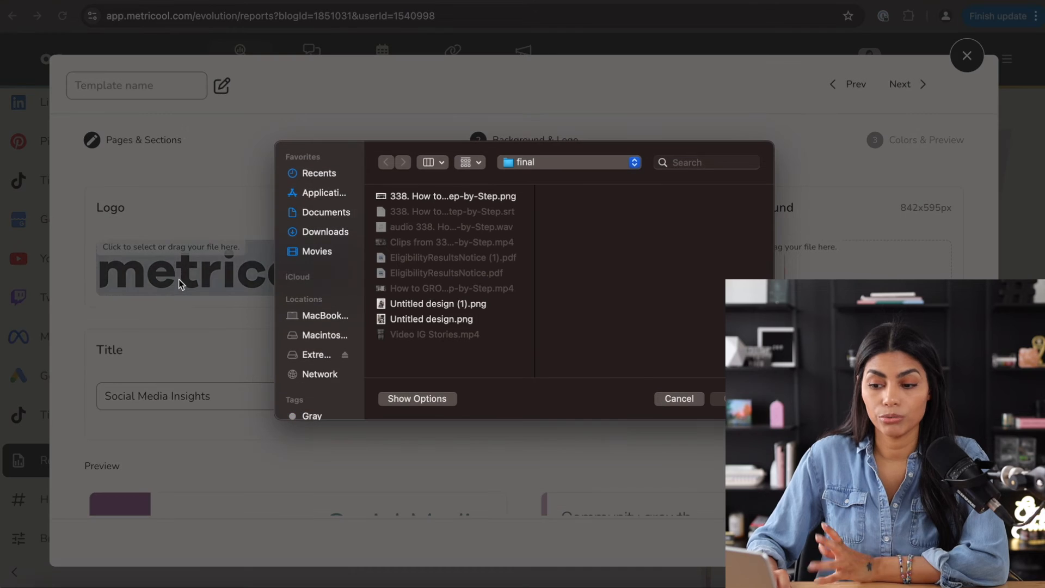
left_click(679, 399)
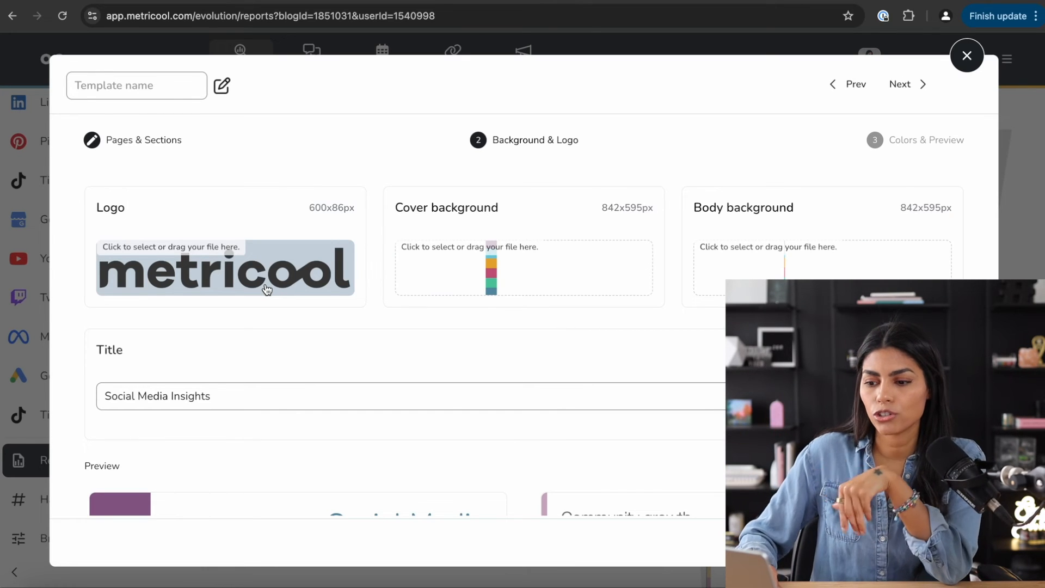
left_click(499, 277)
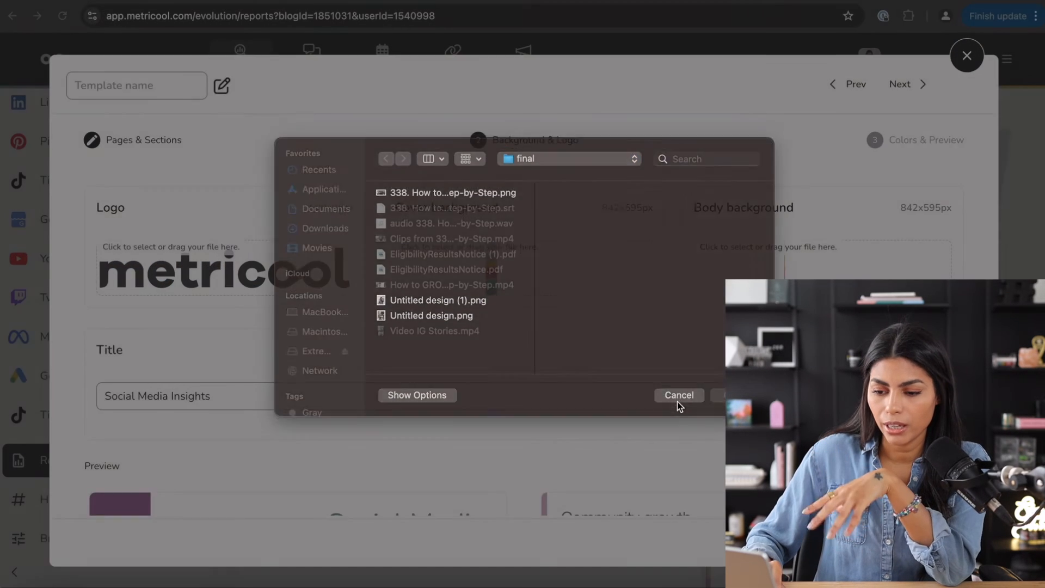
left_click(679, 395)
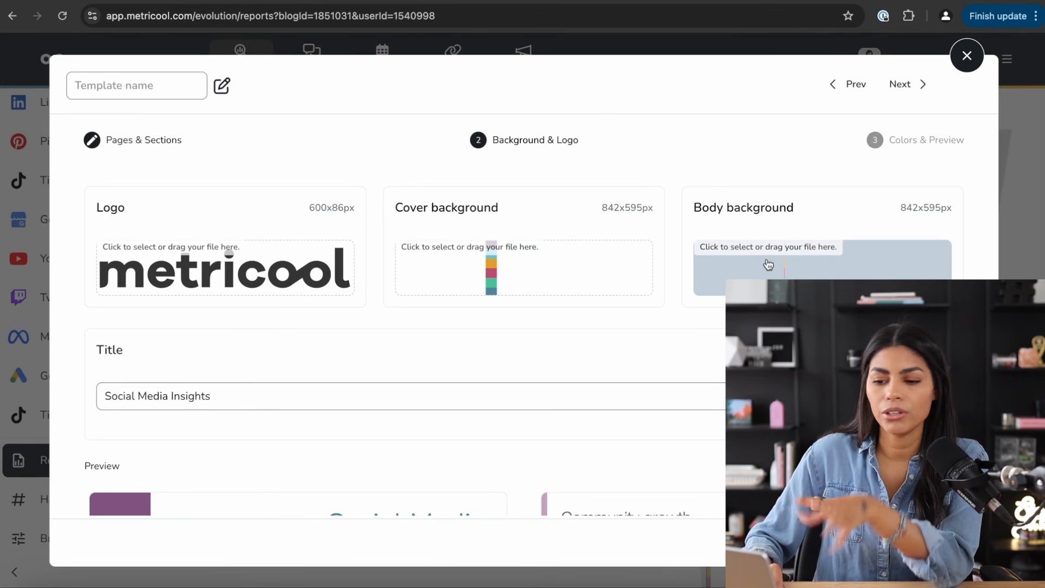
scroll(767, 264, "down", 3)
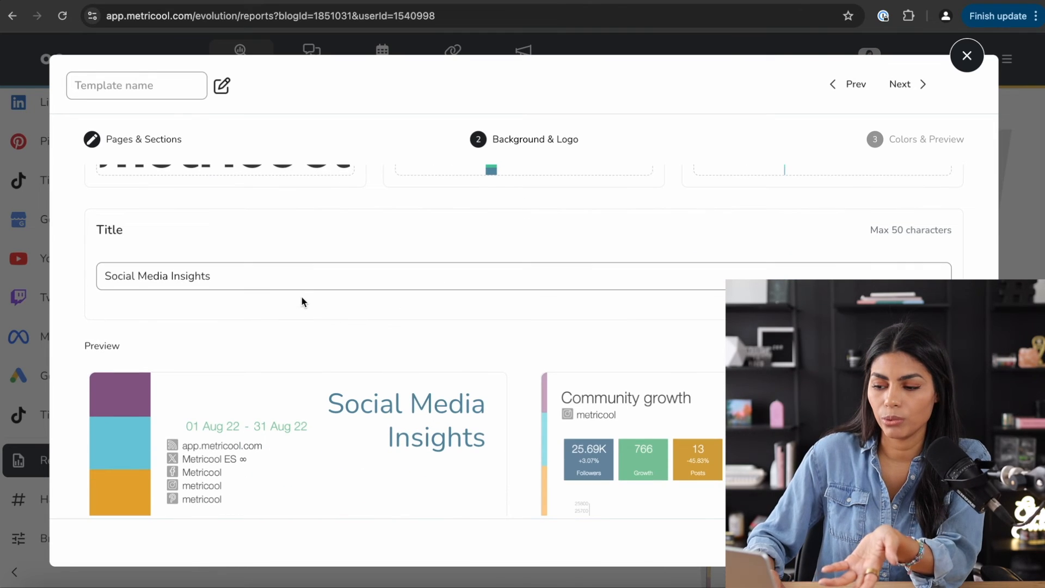
- Replace the cover title with 'Monthly Social Media Report' and continue to Colors & Preview
left_click_drag(285, 275, 79, 273)
scroll(242, 265, "down", 3)
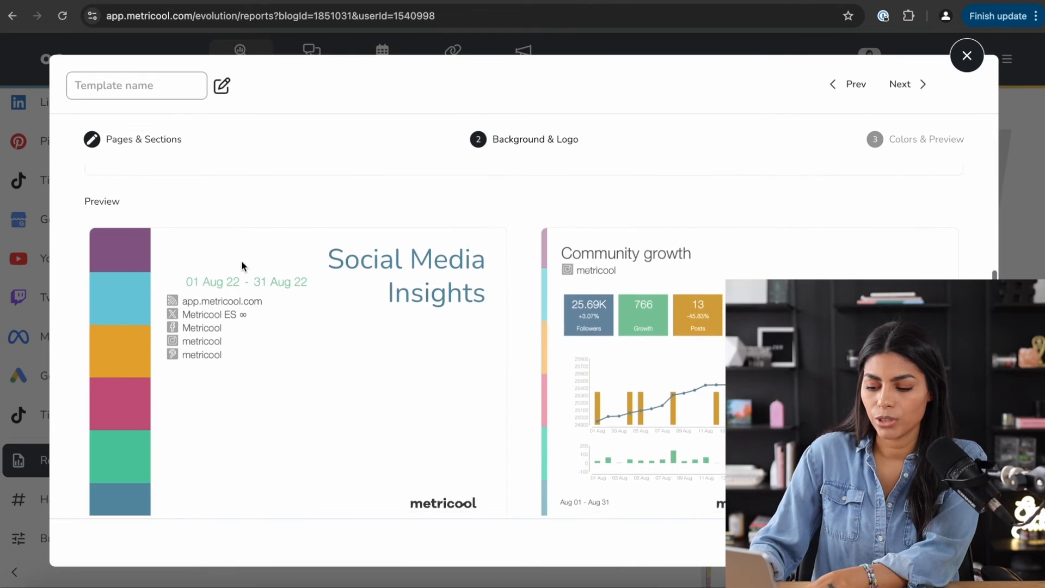
scroll(242, 266, "up", 2)
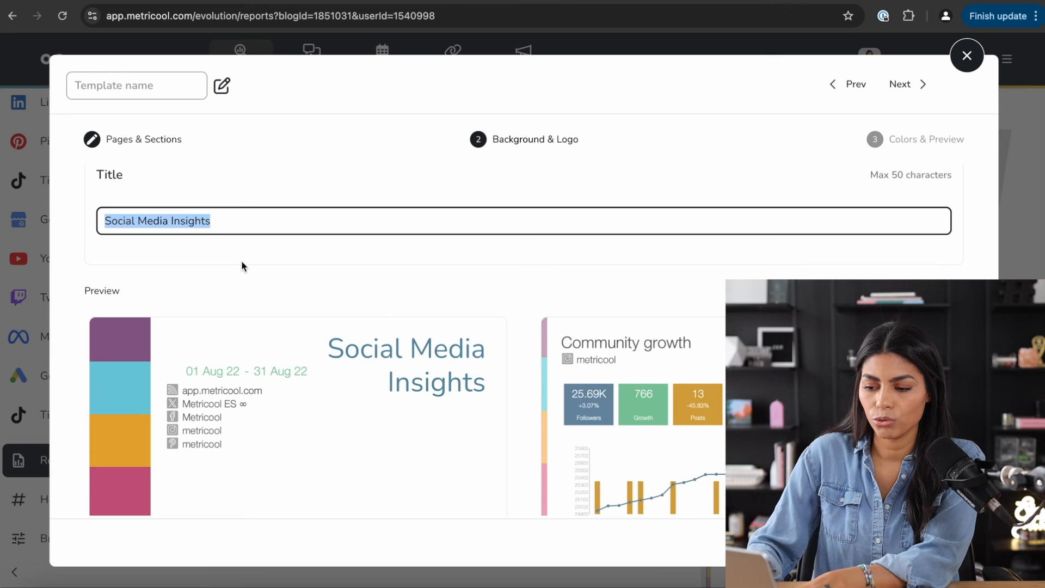
type("Monthly Social")
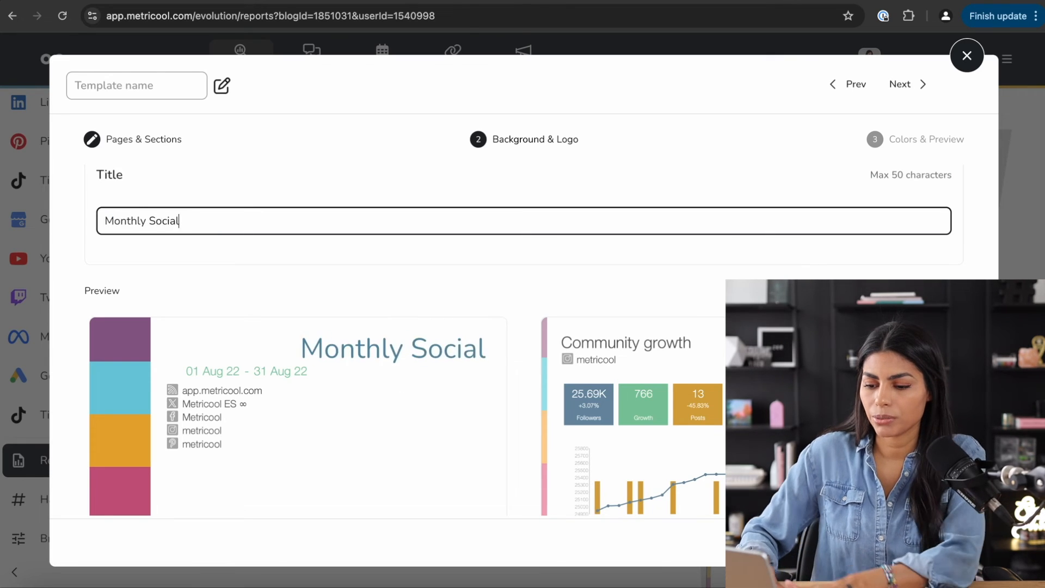
type(" Media Report")
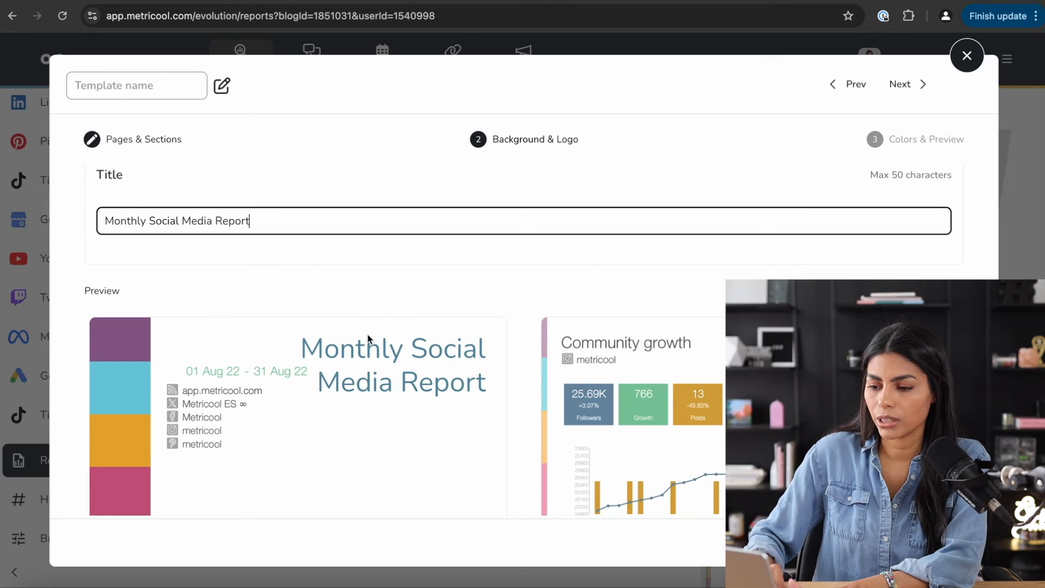
scroll(367, 333, "down", 2)
scroll(368, 334, "up", 5)
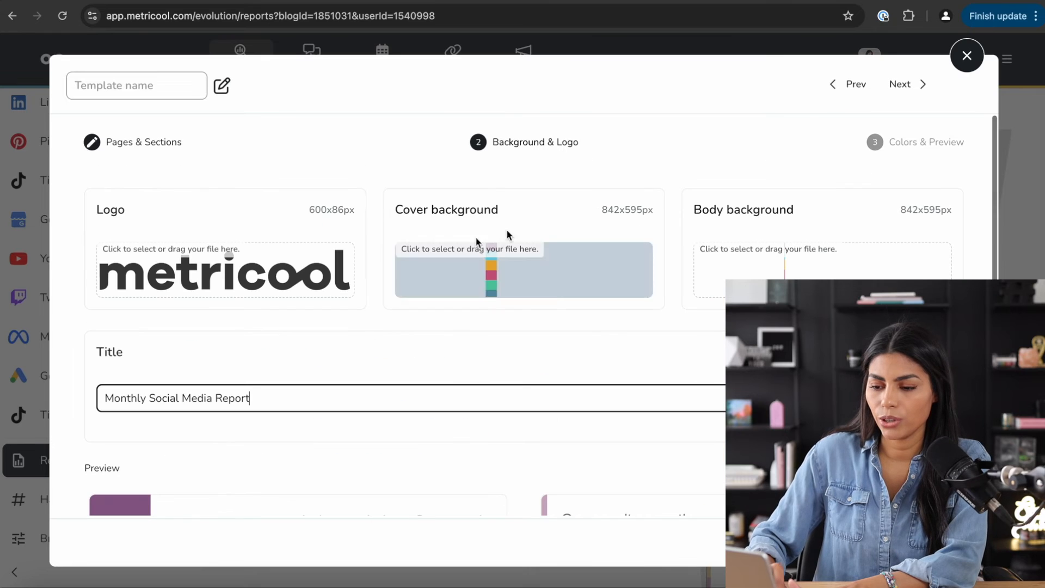
left_click(853, 159)
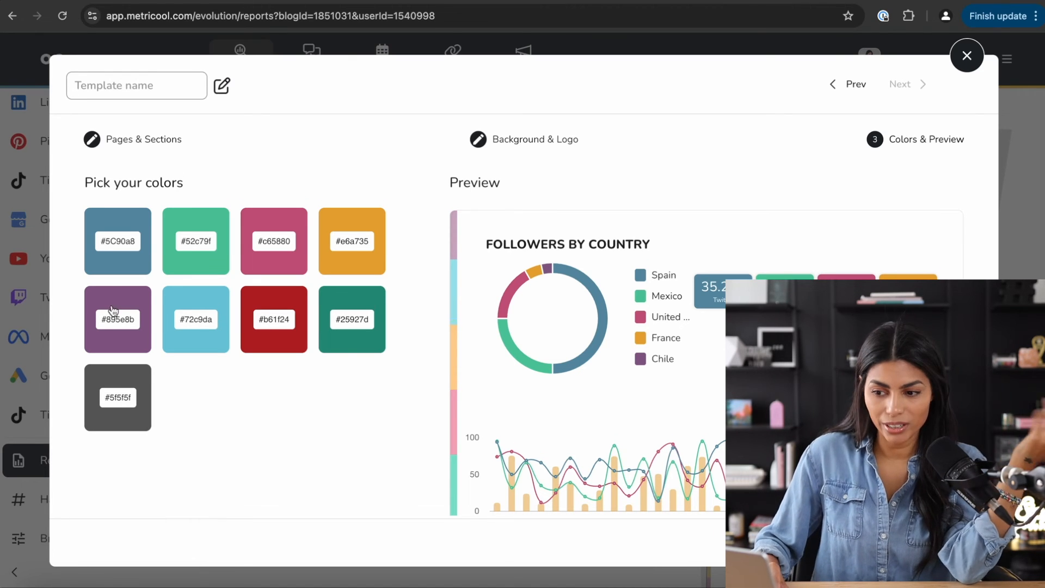
- Close the template editor and accept discarding its unsaved changes
scroll(114, 311, "down", 2)
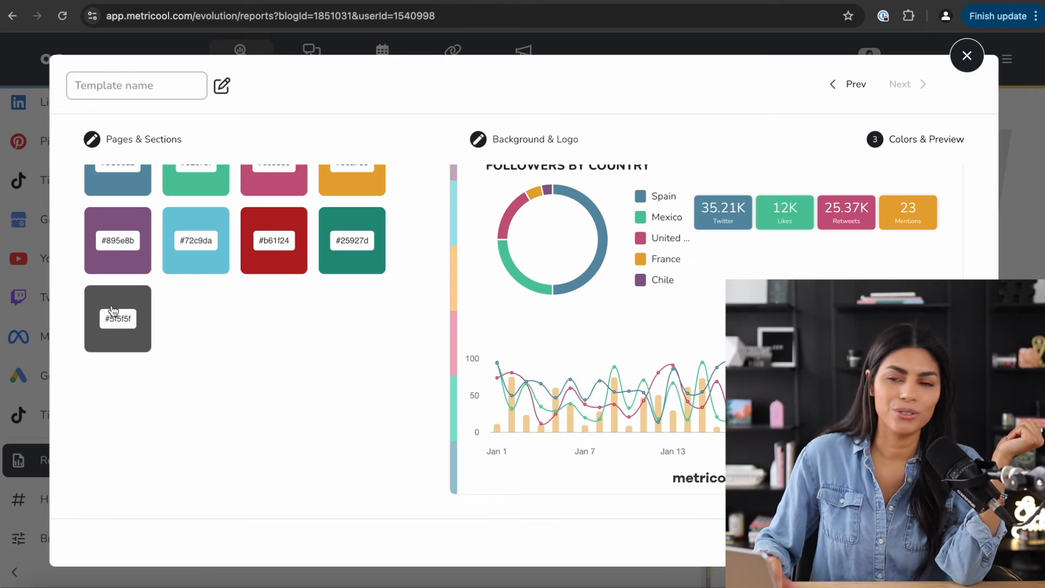
scroll(526, 362, "up", 2)
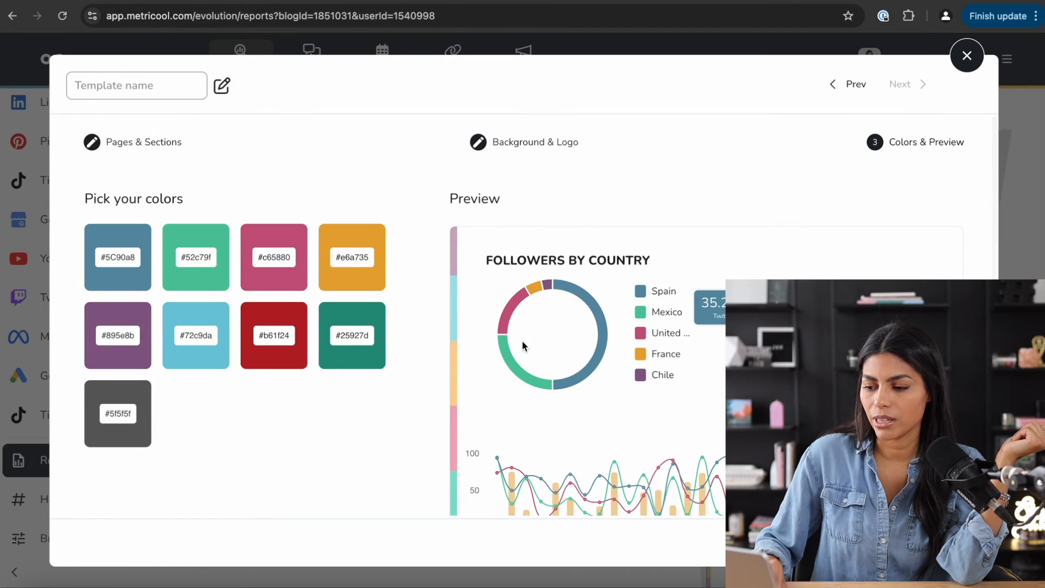
left_click(967, 55)
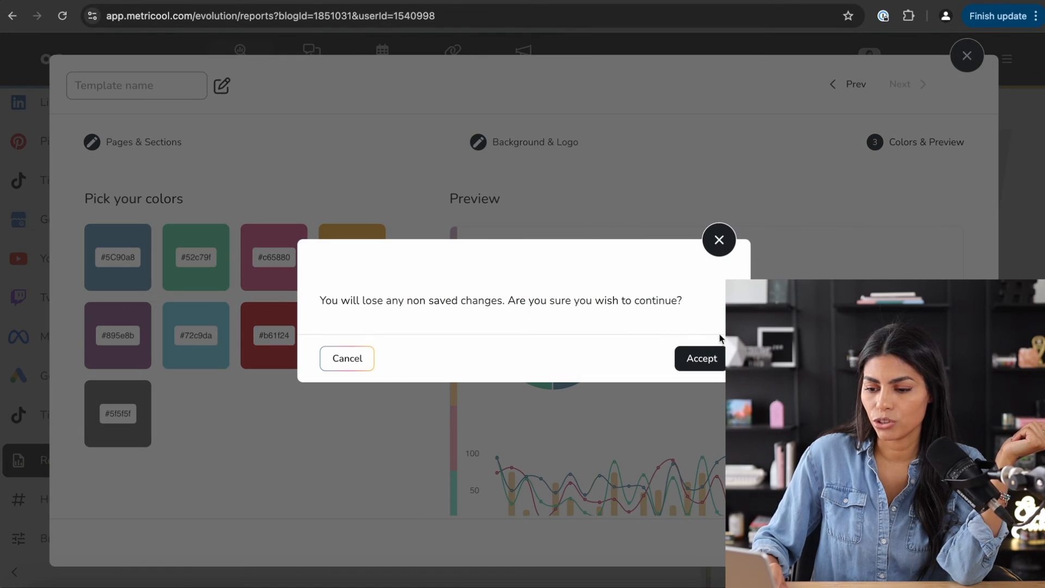
left_click(703, 357)
scroll(457, 418, "down", 1)
- Generate a January 2025 PDF from the custom Instagram Insights template and download it
left_click(417, 259)
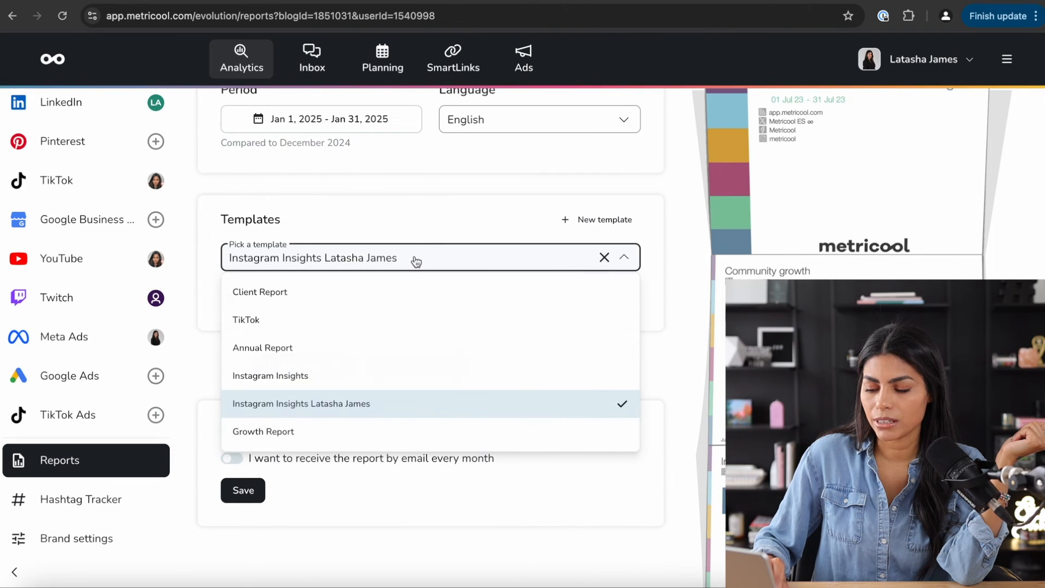
left_click(345, 404)
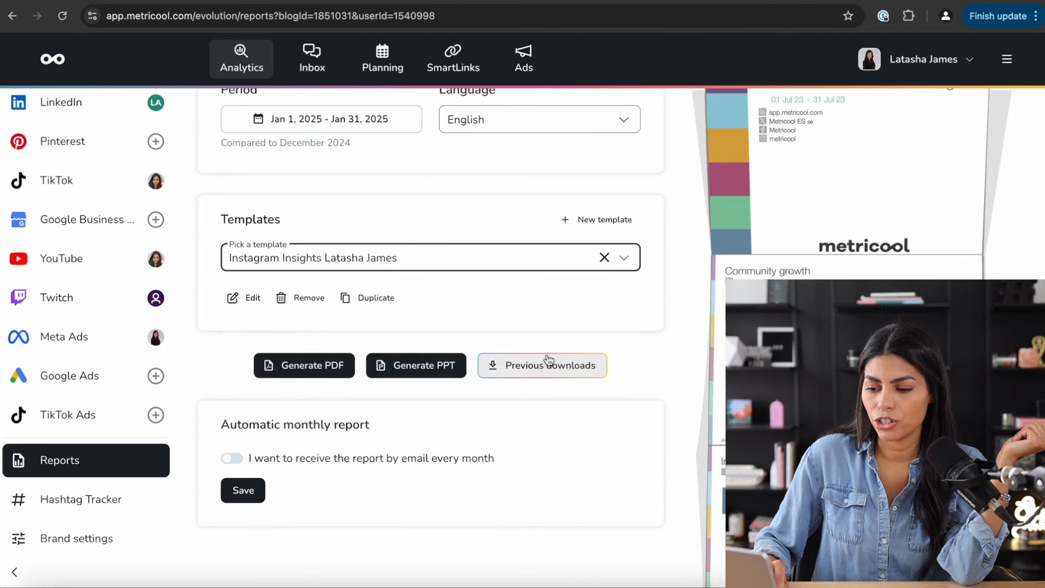
scroll(365, 357, "down", 3)
scroll(348, 326, "up", 3)
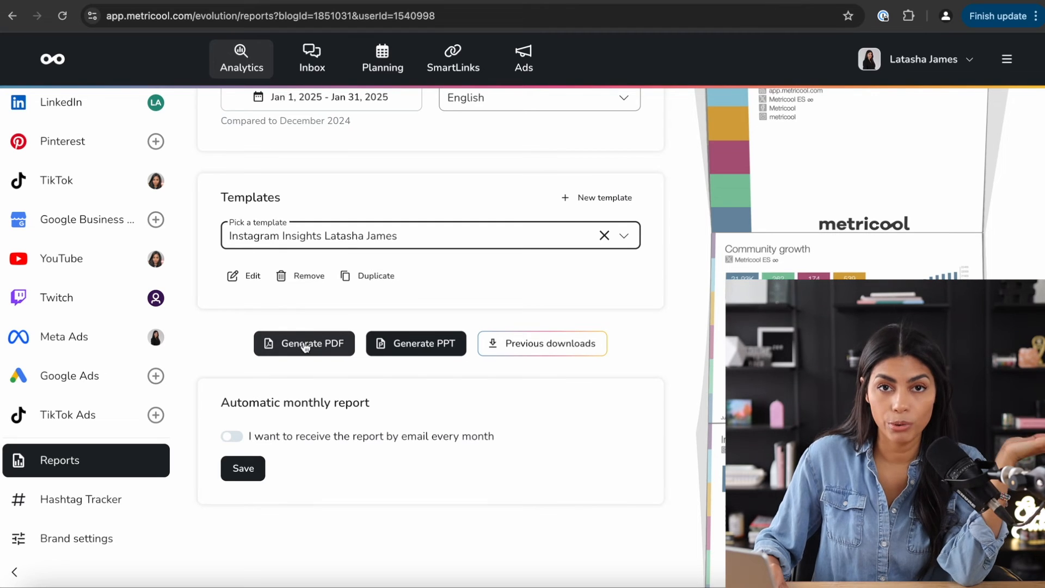
left_click(305, 345)
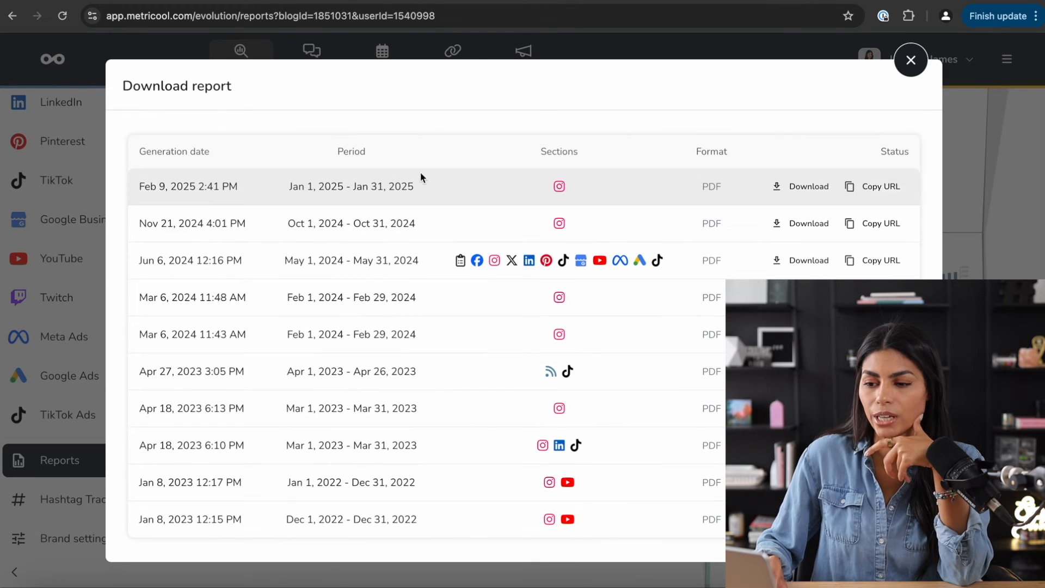
left_click(793, 188)
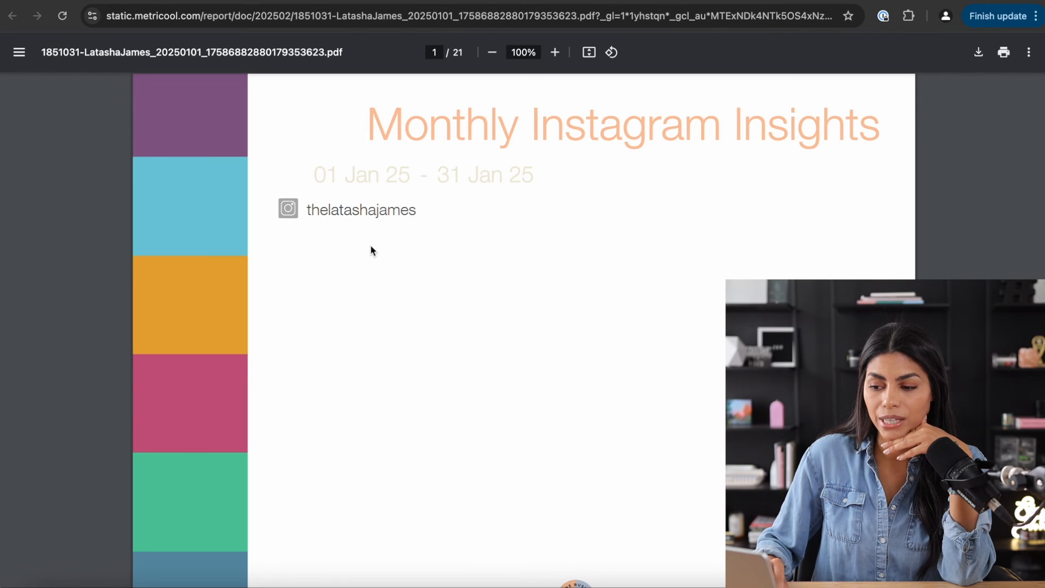
- Page through the 21-page PDF report down to the January stories table
scroll(370, 407, "down", 20)
scroll(369, 407, "down", 20)
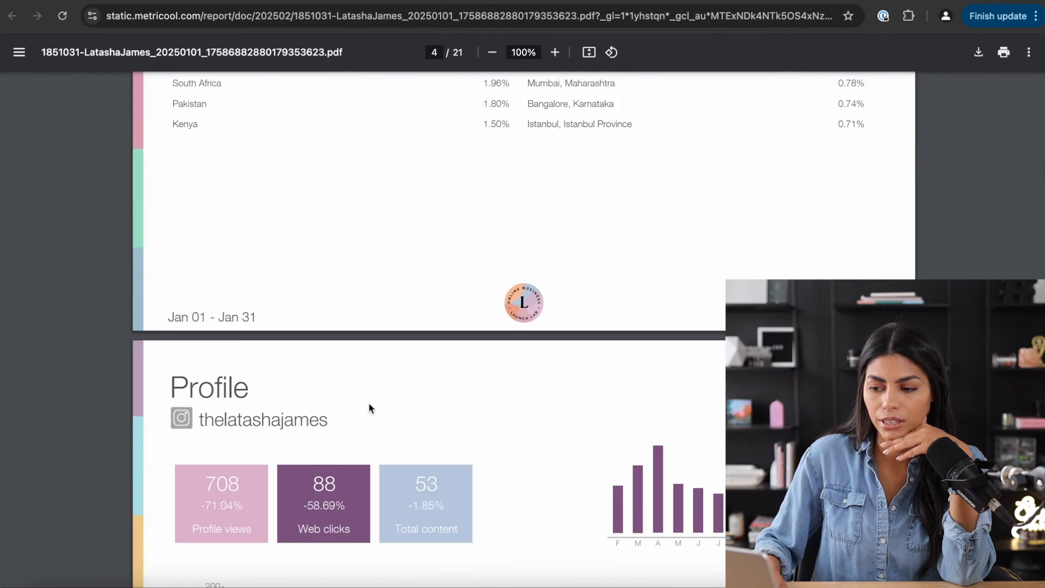
scroll(369, 405, "down", 8)
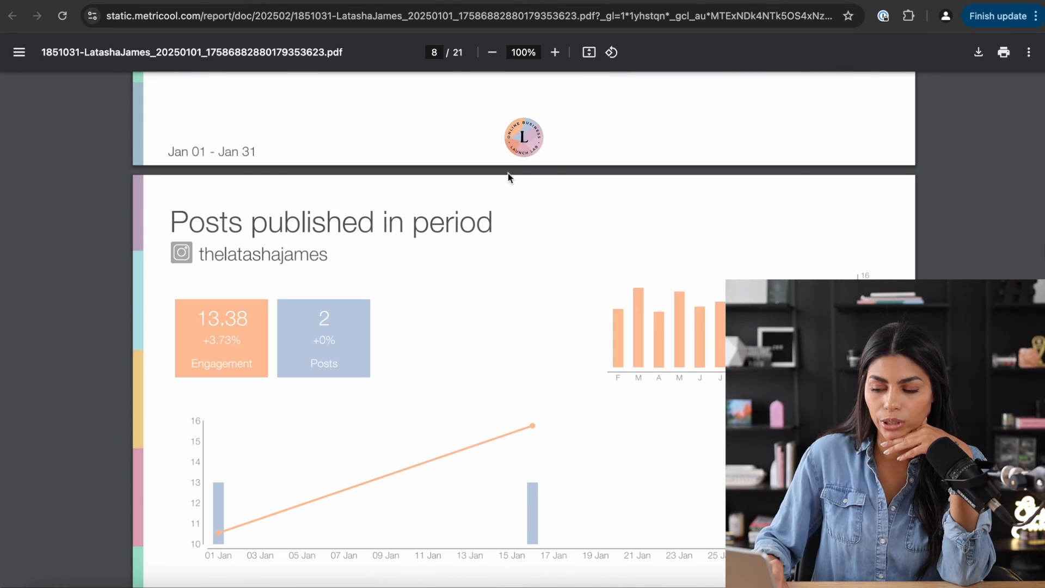
scroll(532, 170, "down", 20)
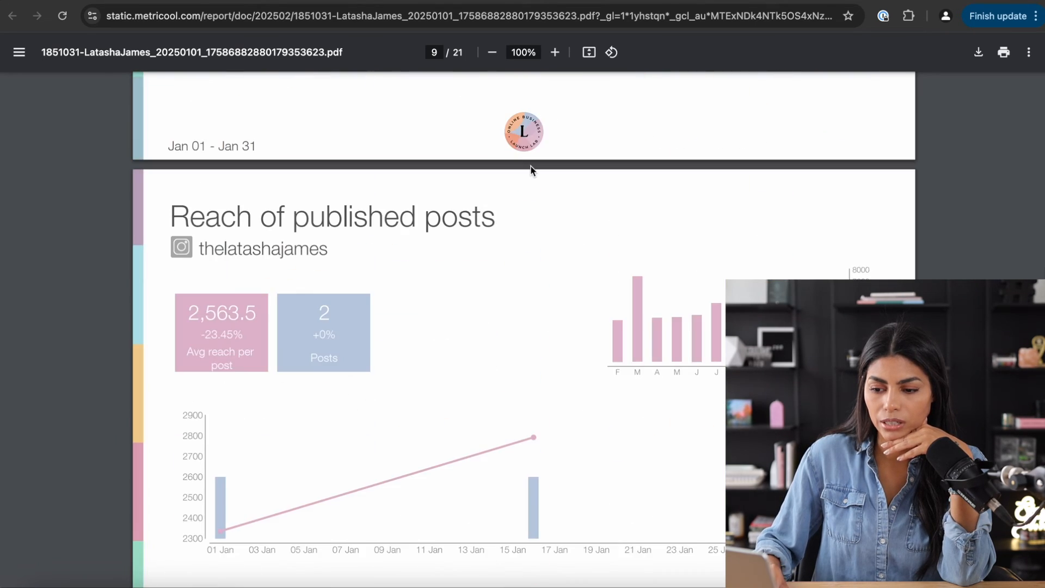
scroll(531, 170, "down", 20)
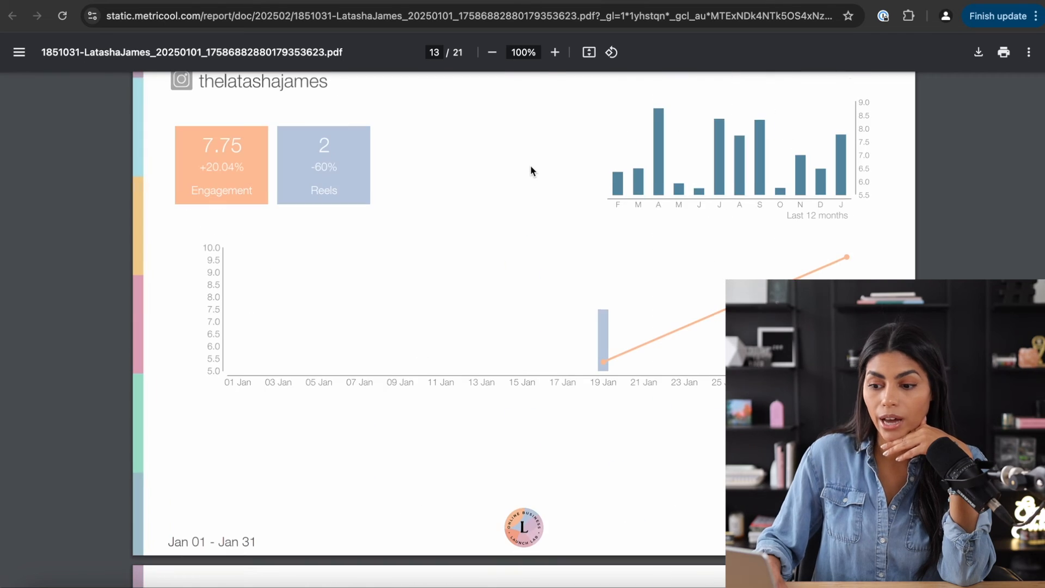
scroll(531, 171, "down", 15)
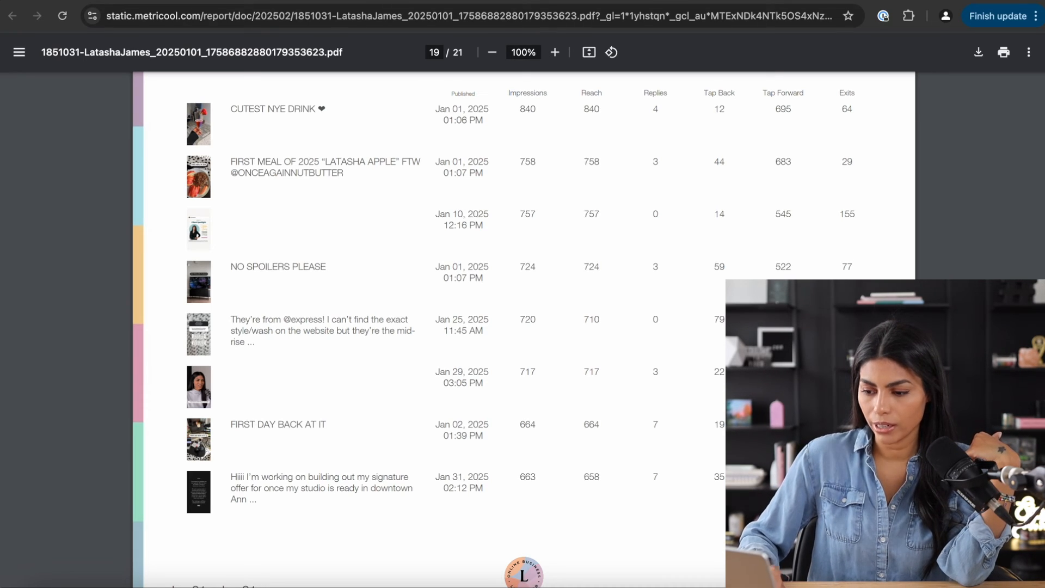
- Back in Metricool, enable the monthly email report on day 1 and enter the recipient's e-mail address
left_click(390, 1)
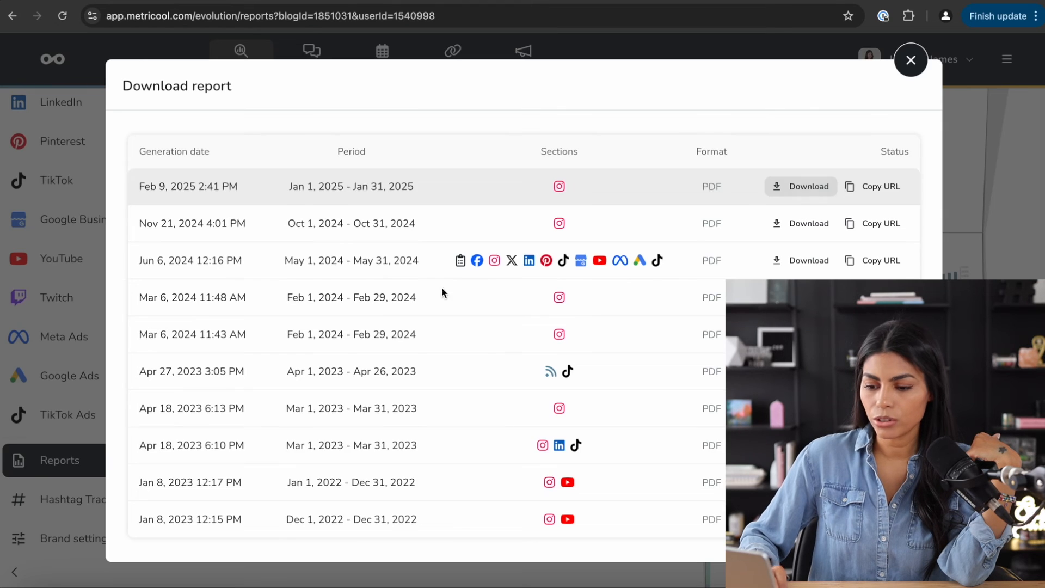
left_click(912, 61)
scroll(441, 380, "down", 1)
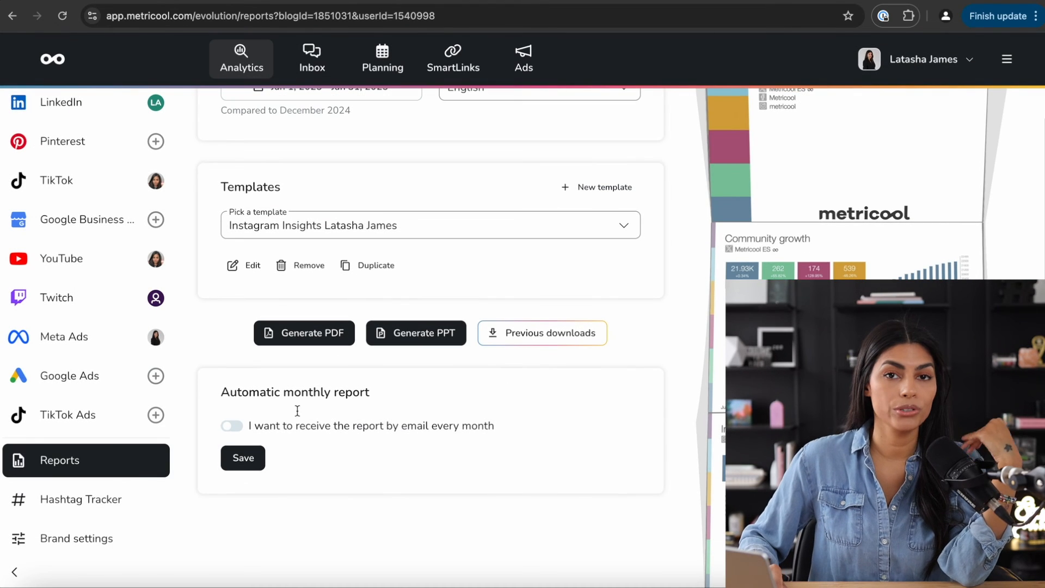
left_click(231, 426)
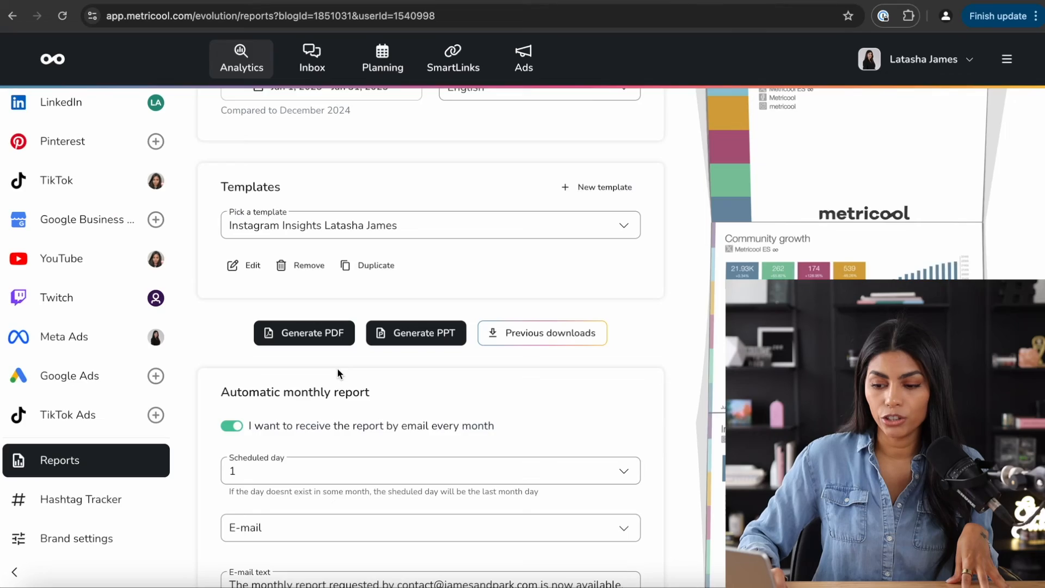
scroll(337, 368, "down", 2)
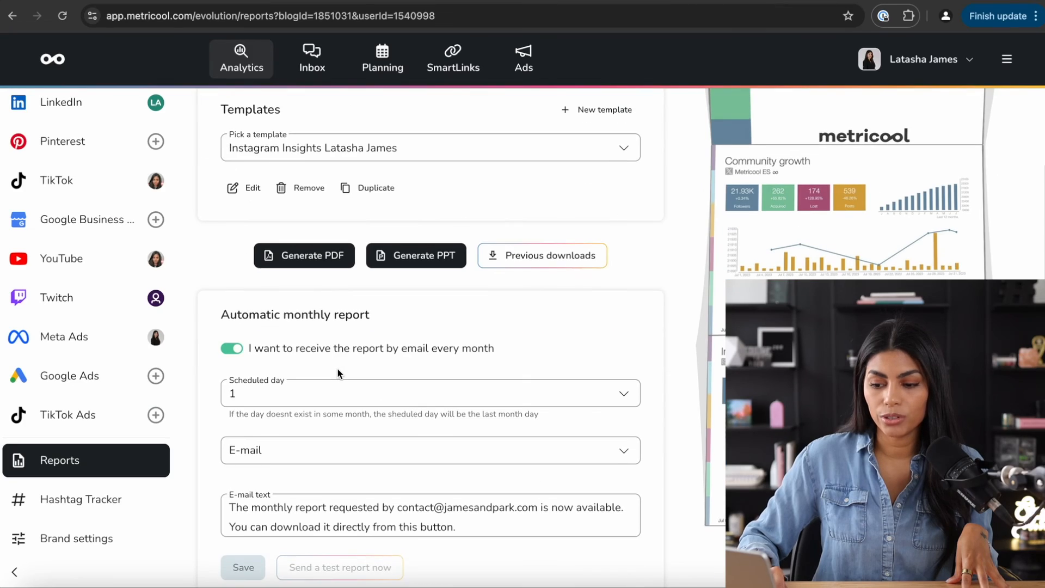
left_click(260, 403)
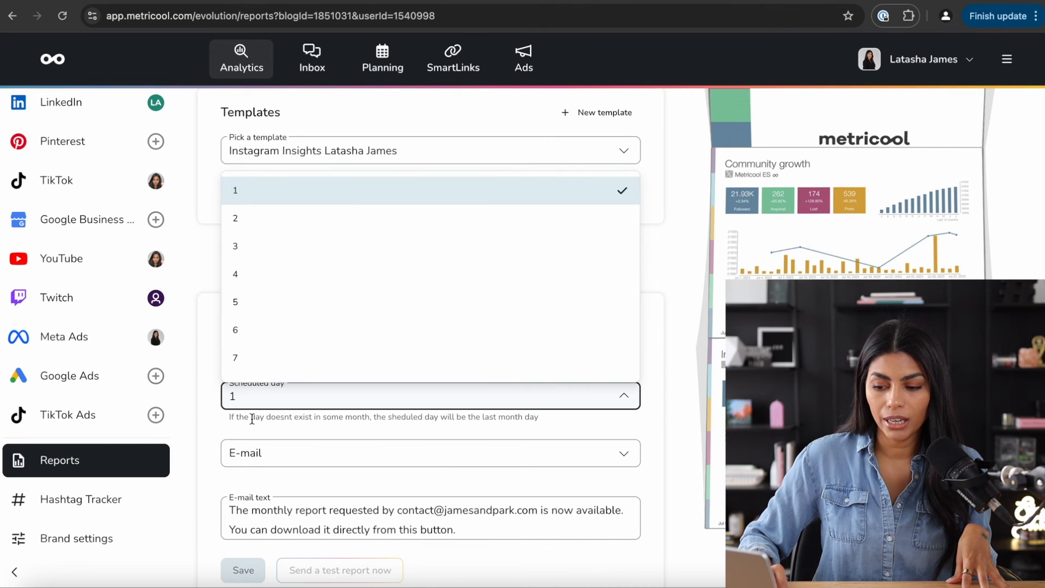
left_click(333, 521)
left_click(332, 457)
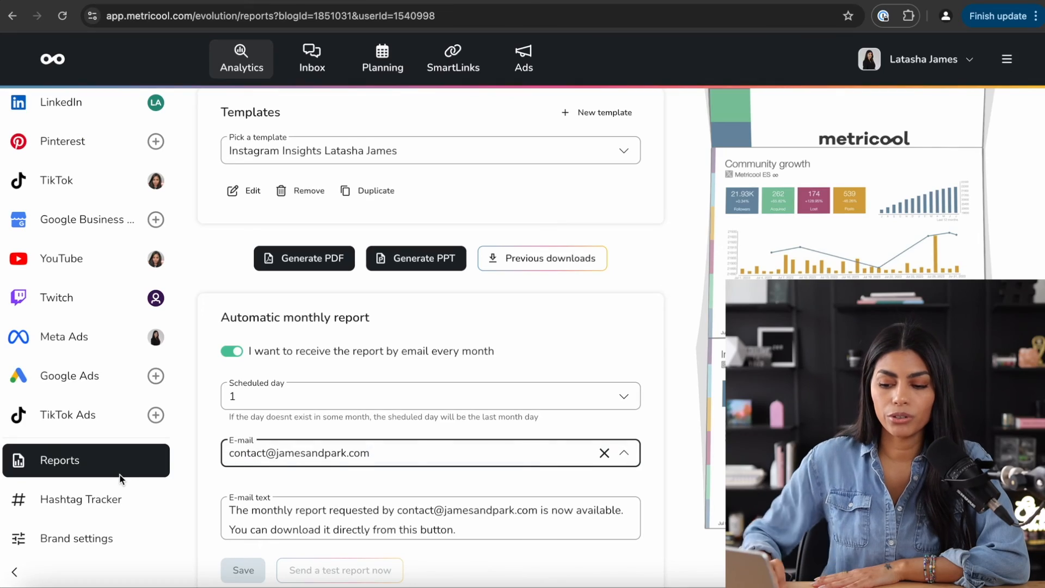
- Open the Hashtag Tracker and view the #SMMW20 analytics down to the participant map
scroll(120, 479, "down", 2)
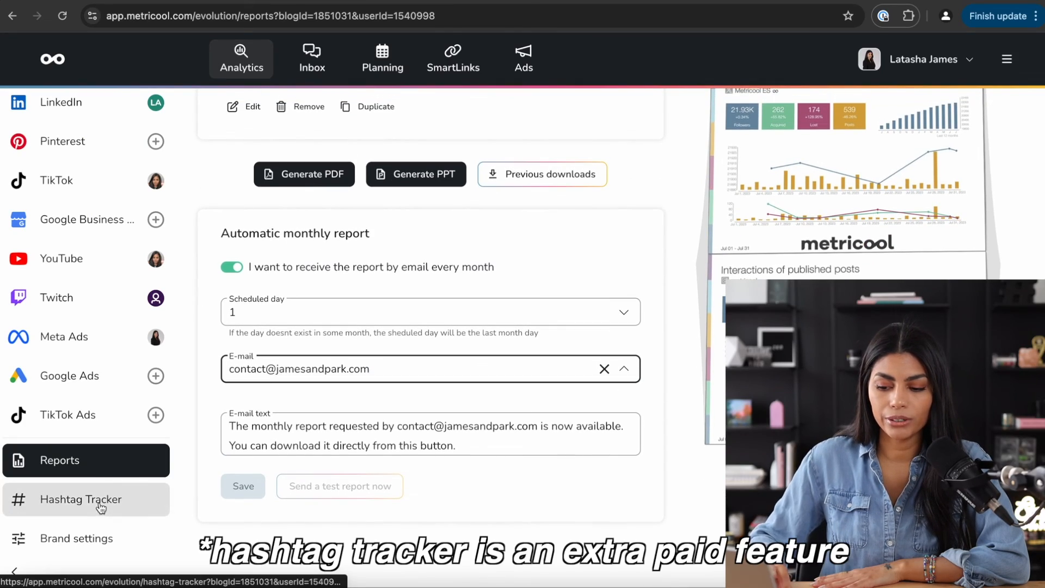
left_click(98, 505)
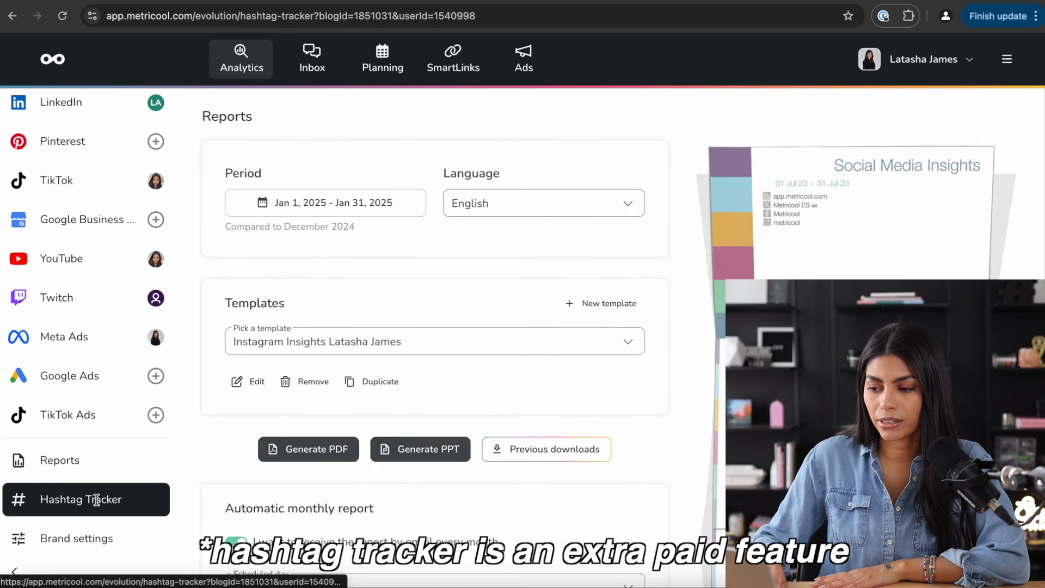
scroll(612, 214, "down", 1)
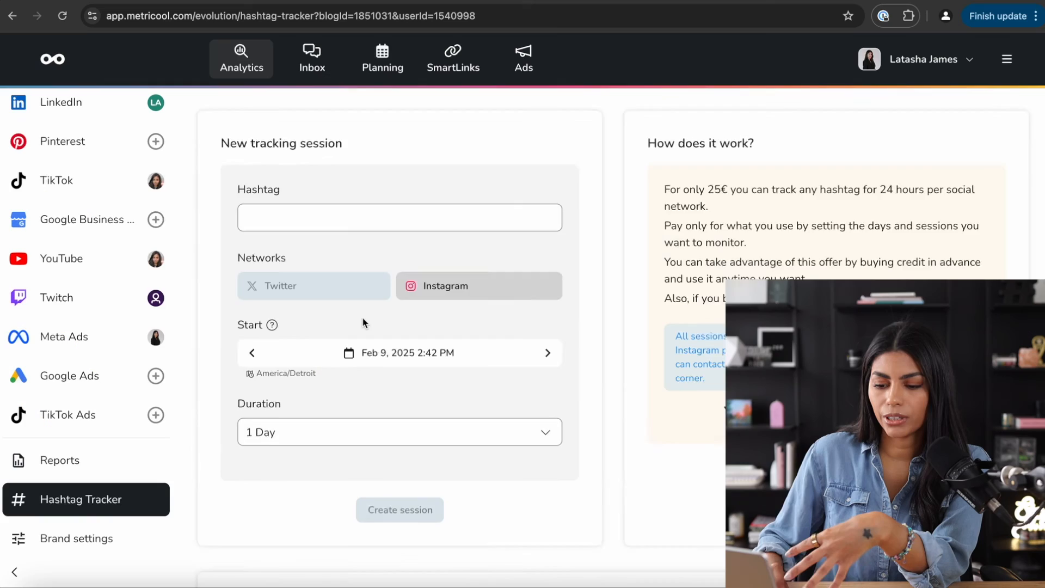
scroll(364, 322, "down", 3)
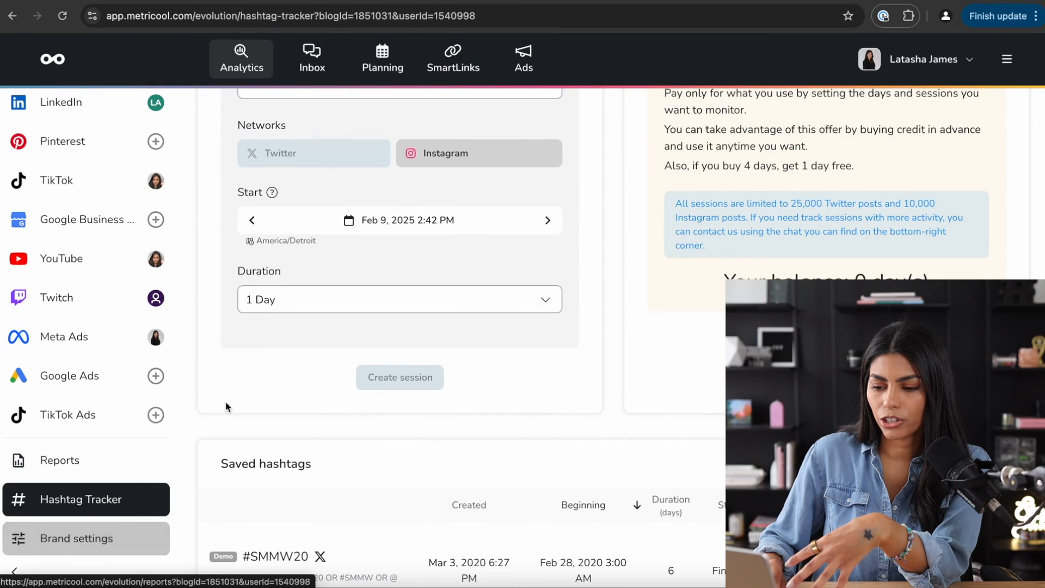
left_click(81, 497)
scroll(454, 372, "down", 5)
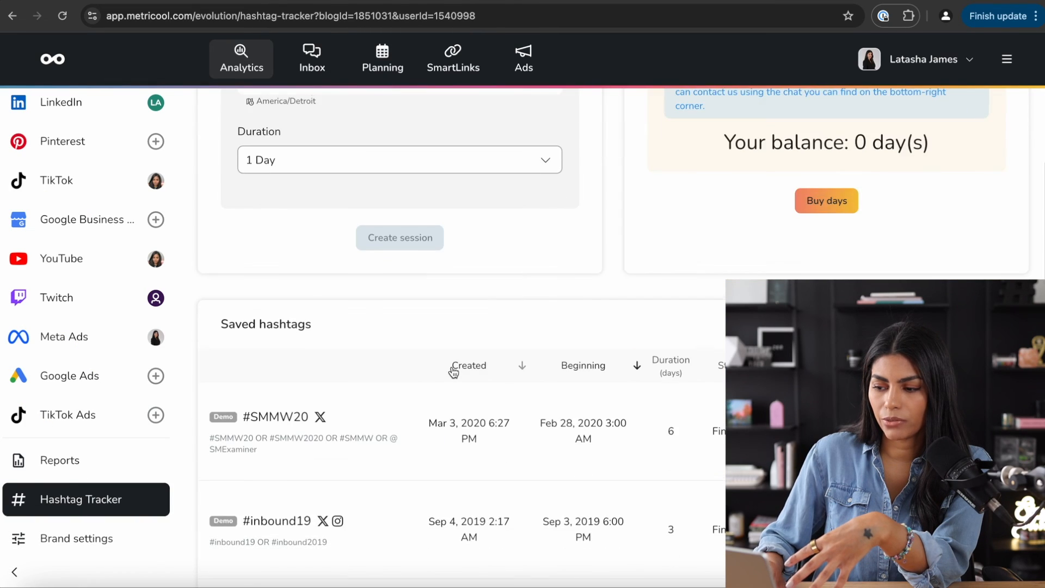
scroll(453, 372, "down", 3)
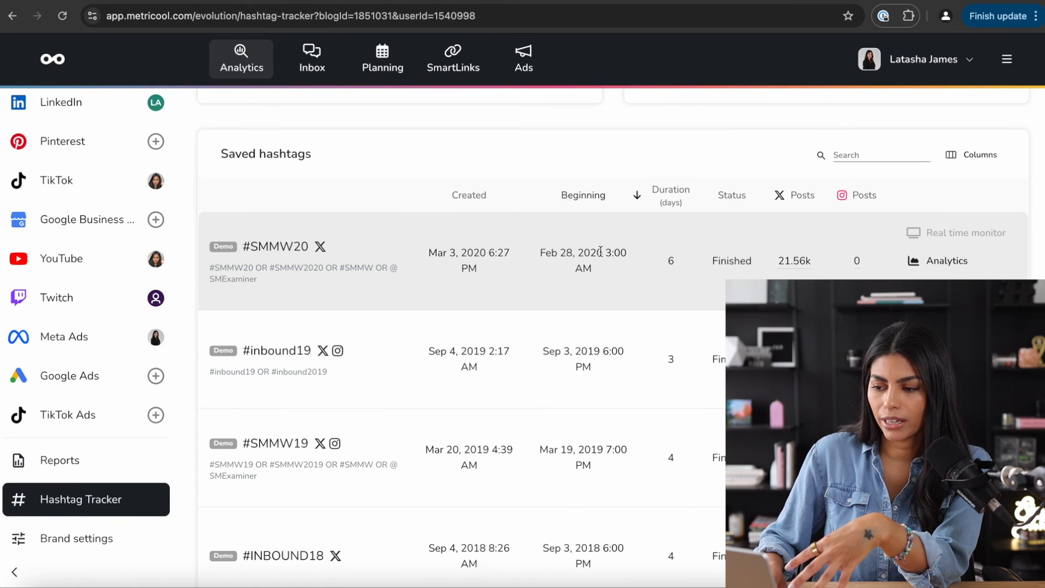
scroll(974, 253, "down", 1)
left_click(946, 252)
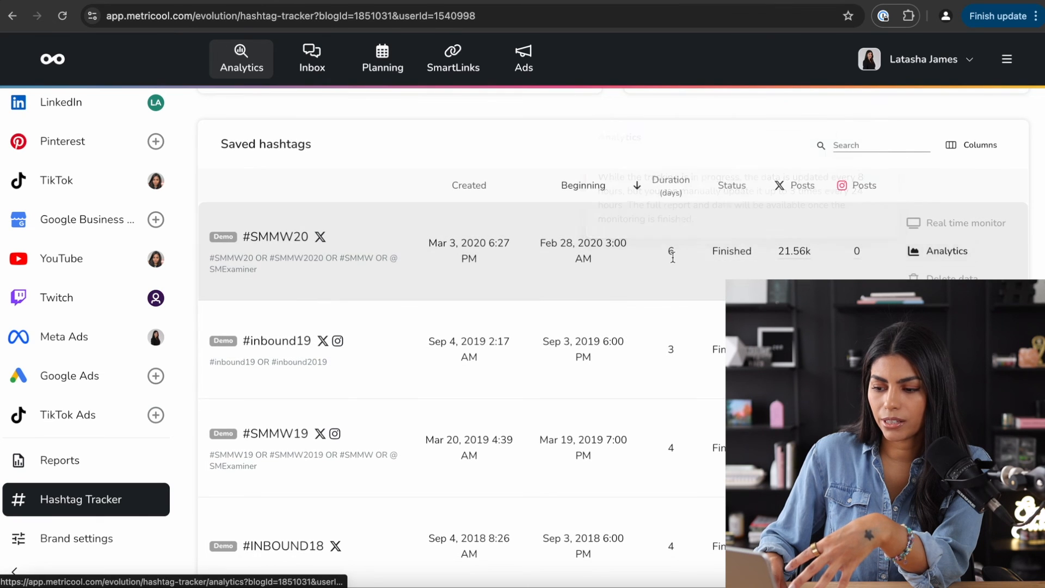
scroll(598, 316, "down", 10)
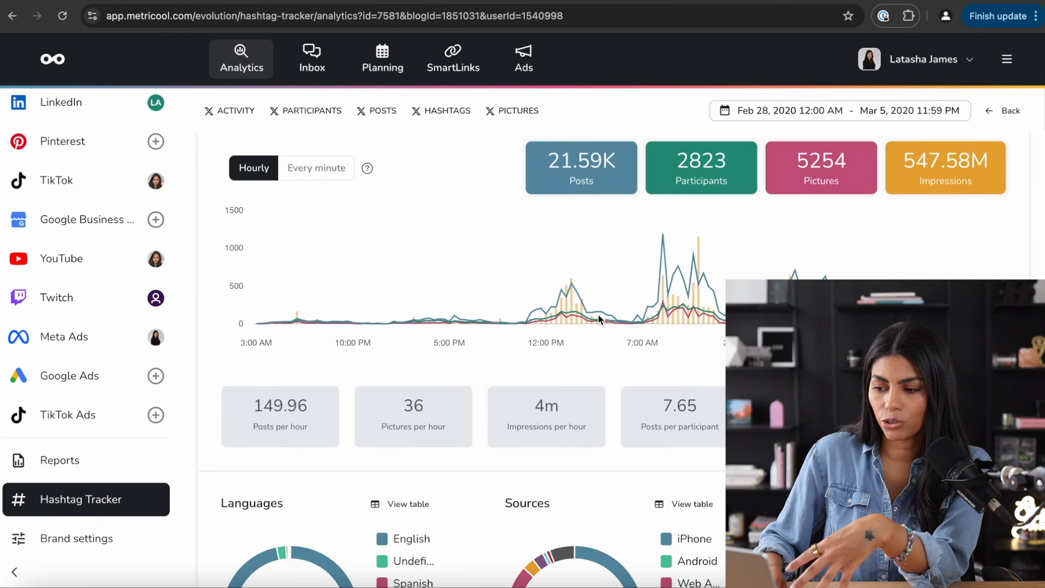
scroll(599, 319, "down", 3)
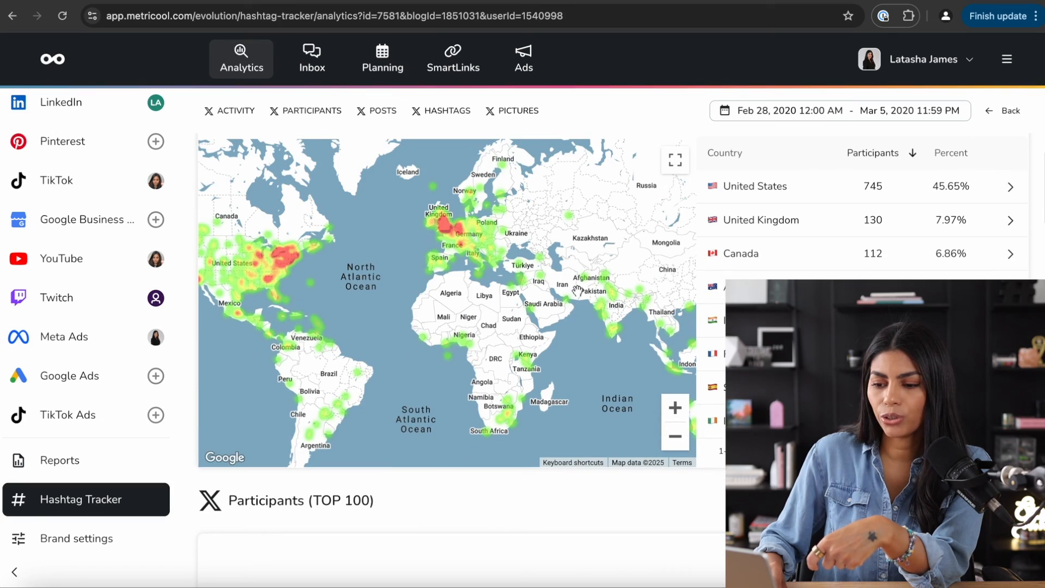
scroll(271, 247, "down", 2)
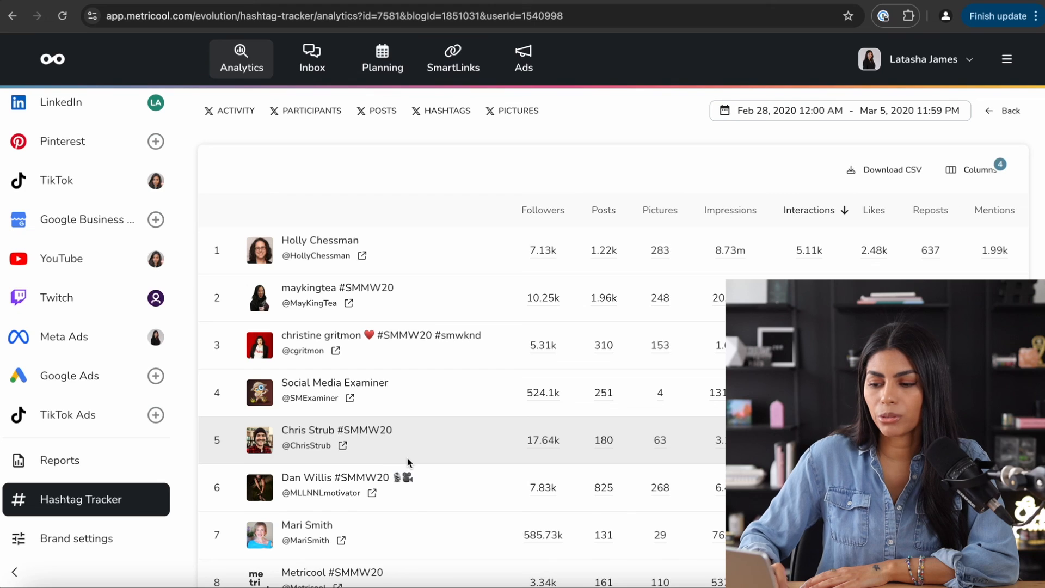
- Open Brand settings and scroll through the connected accounts on the Connections page
scroll(407, 459, "down", 2)
left_click(77, 539)
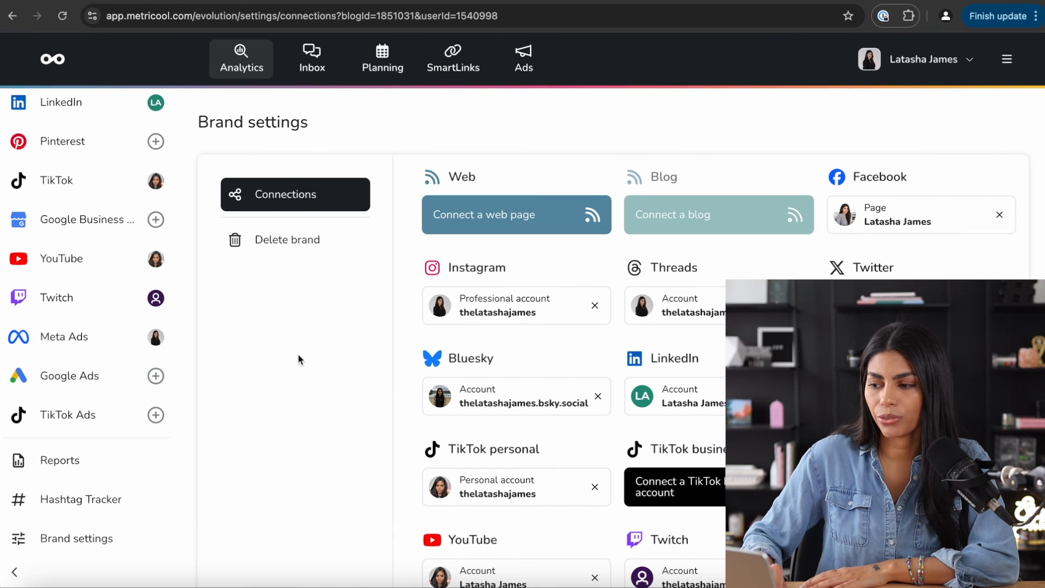
scroll(60, 532, "down", 3)
scroll(323, 323, "up", 3)
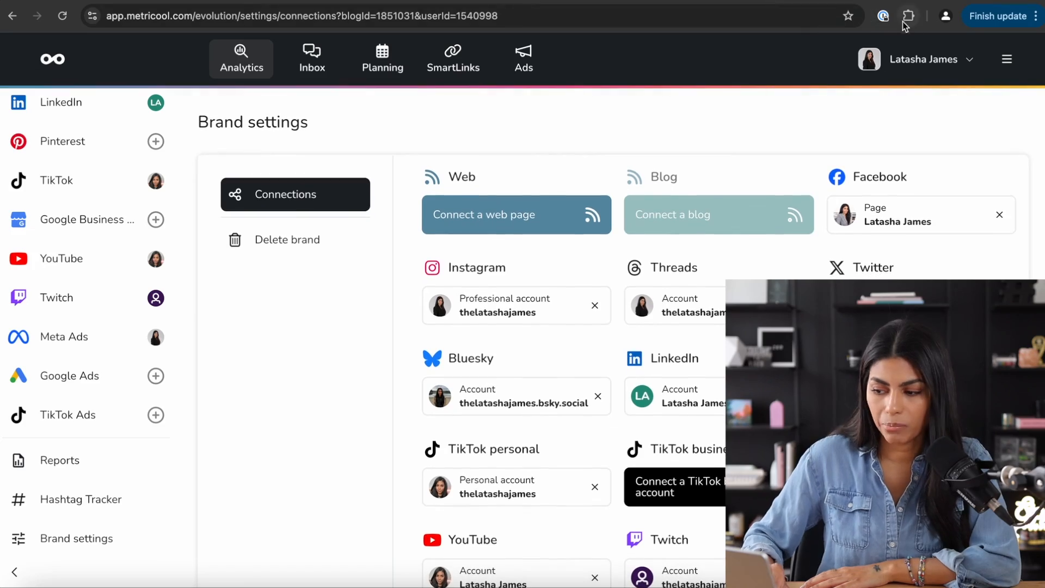